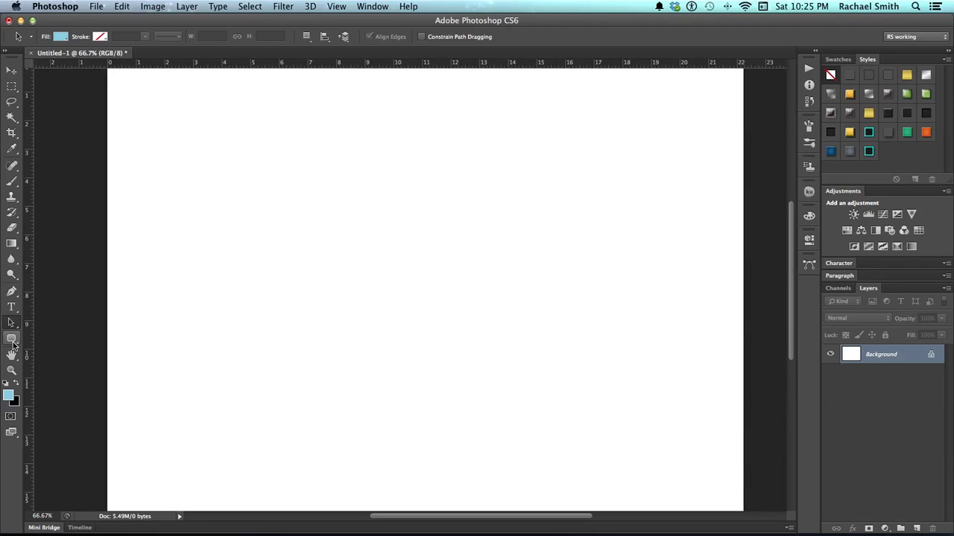
Step: Draw three separate blue rectangles: one about 500 × 356 px, a medium one beside it, and one about 181 × 116 px above the medium one
left_click(12, 341)
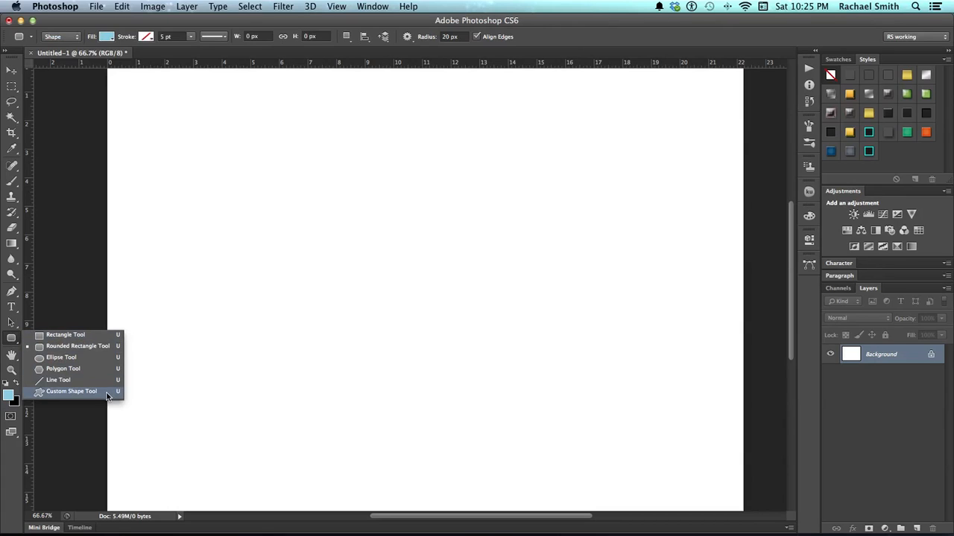
left_click(106, 337)
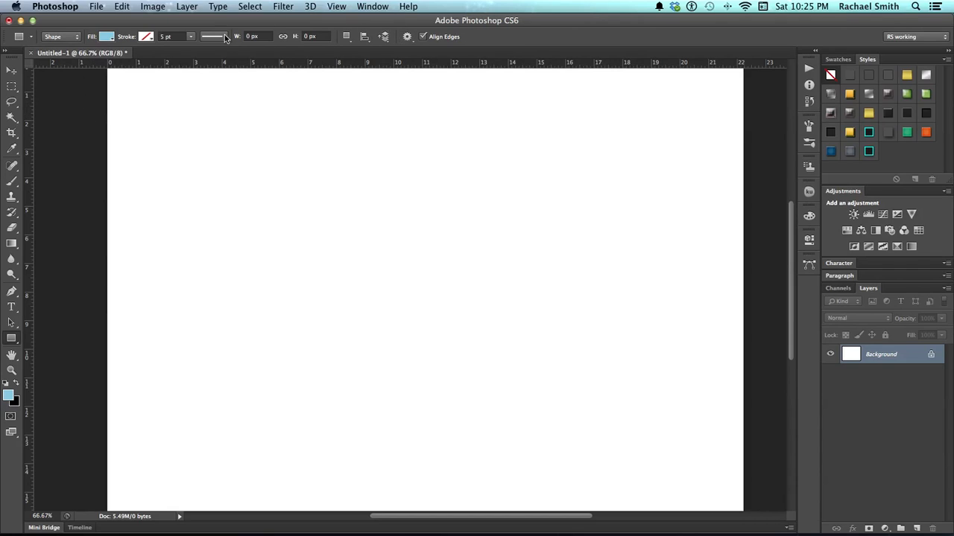
left_click(60, 40)
left_click(61, 40)
left_click_drag(174, 160, 372, 301)
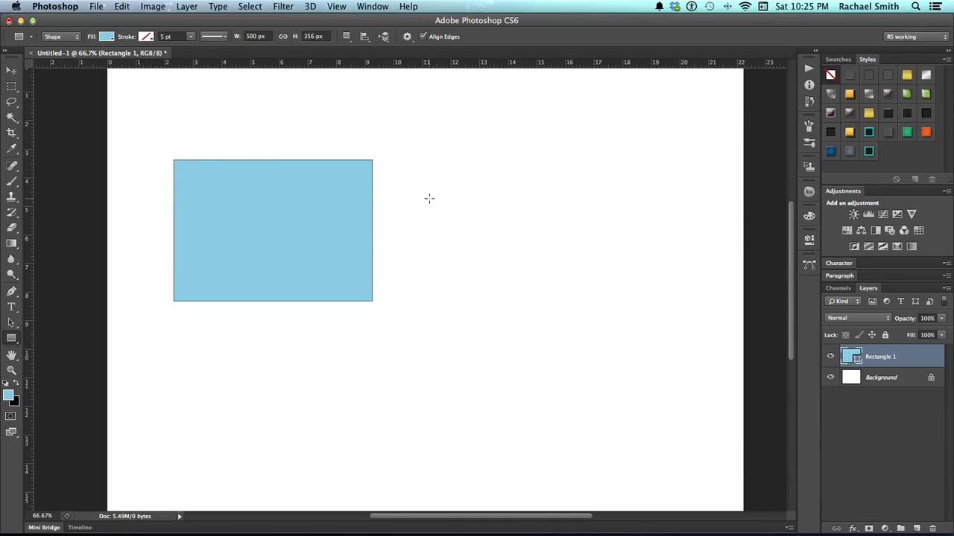
left_click_drag(420, 199, 539, 285)
left_click_drag(436, 125, 507, 170)
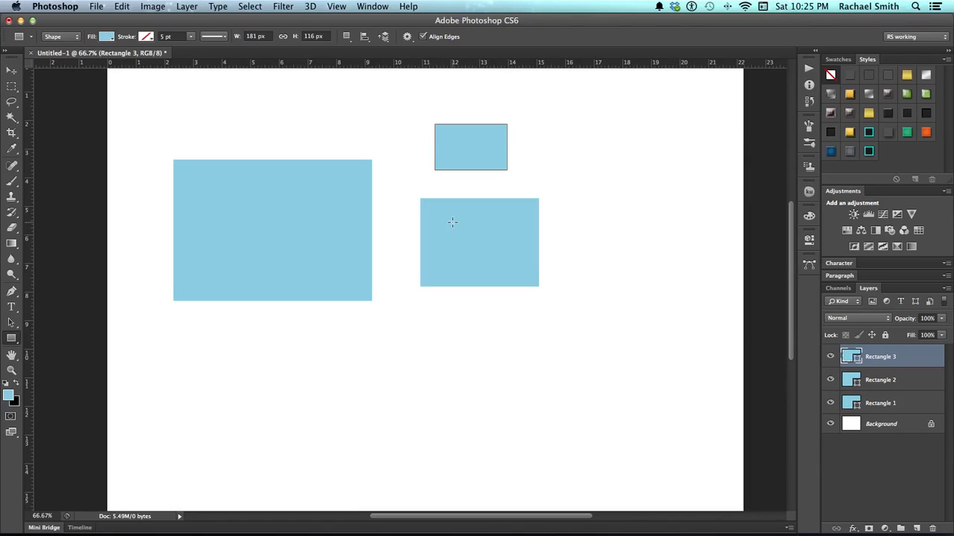
Step: Toggle the visibility of the Rectangle 3 and Rectangle 1 layers to check which shape each holds
left_click(831, 357)
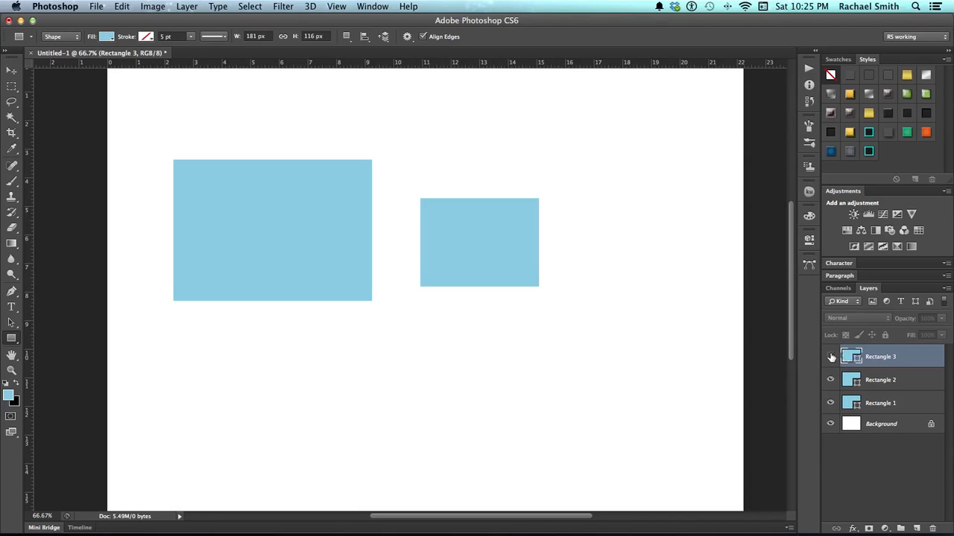
left_click(830, 357)
left_click(848, 403)
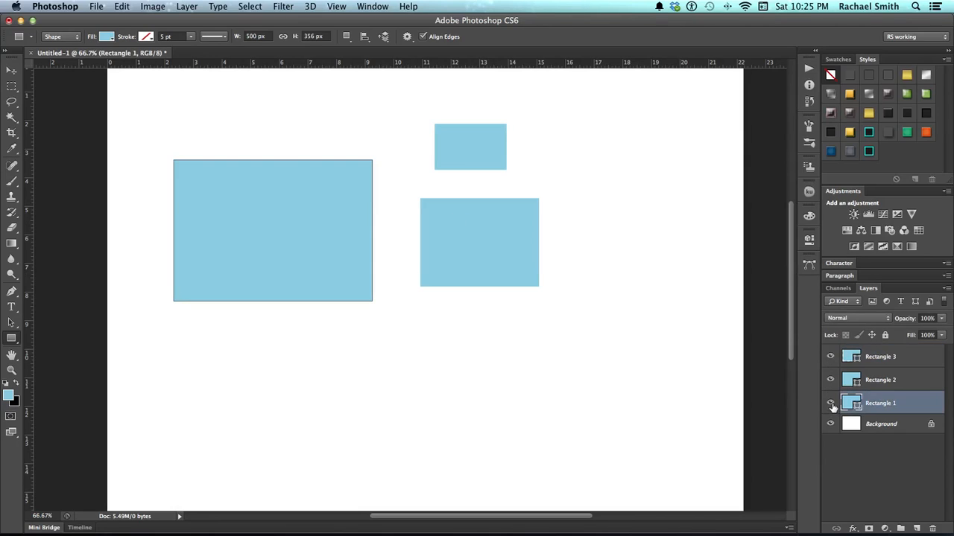
left_click(831, 403)
left_click(831, 403)
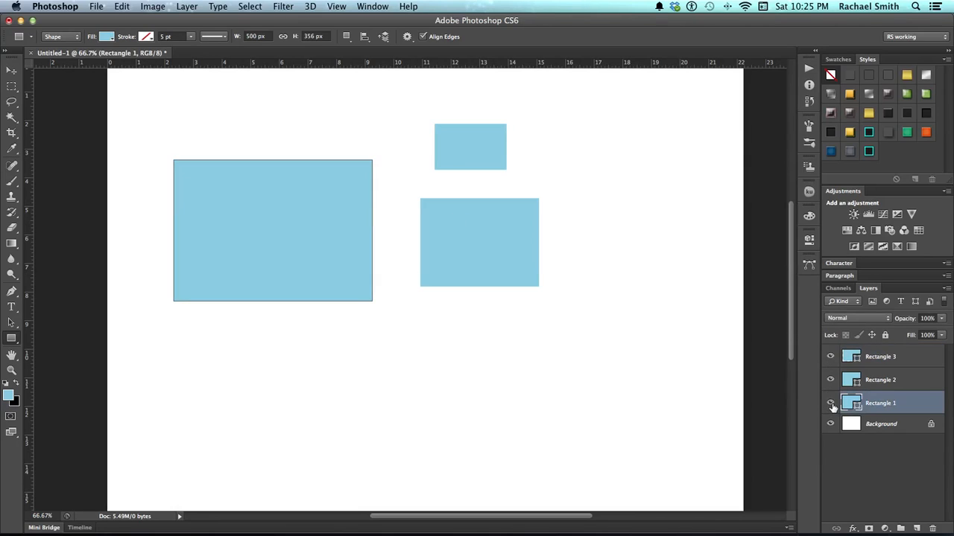
Step: Cut a rectangular hole inside the largest rectangle using the Exclude Overlapping Shapes path operation
left_click(346, 37)
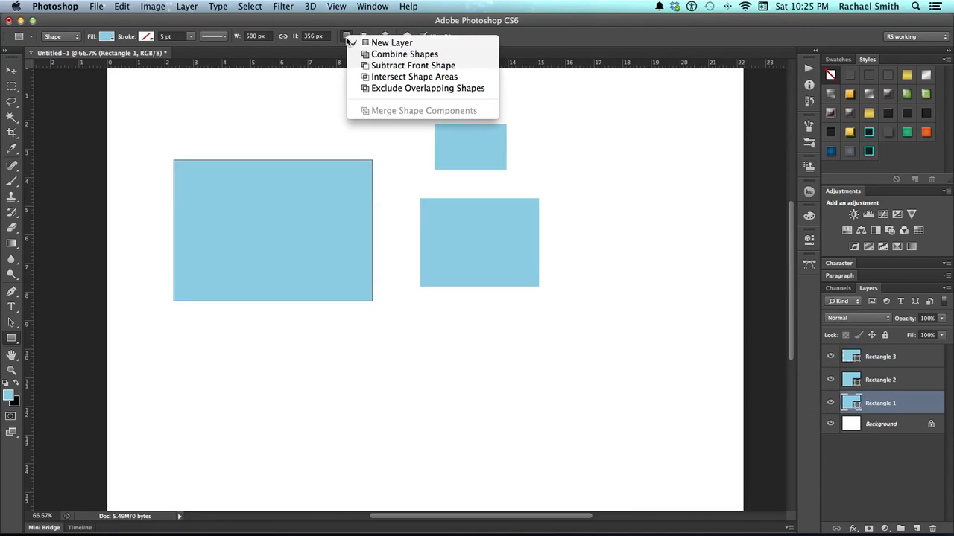
left_click(375, 90)
left_click_drag(180, 172, 324, 255)
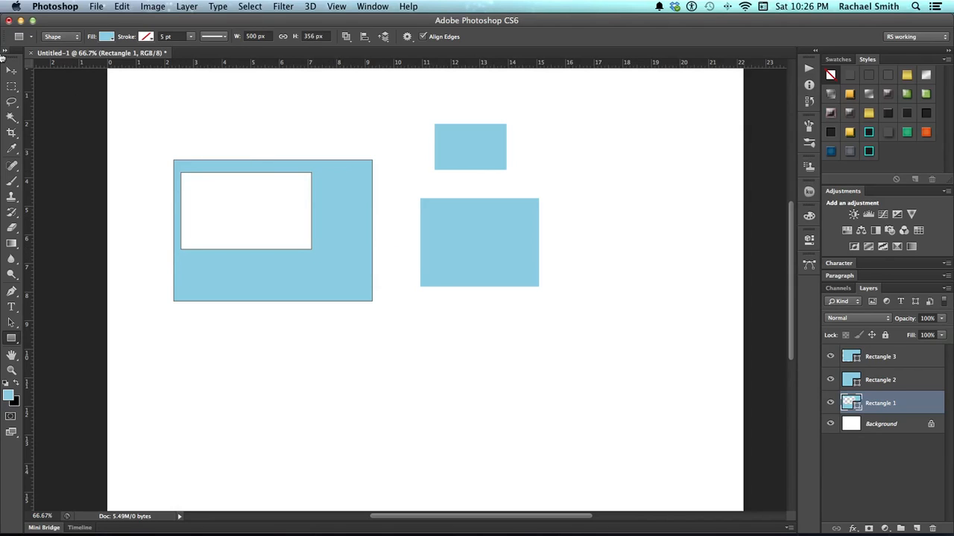
Step: Reshape the large rectangle with the Pen tool by moving its upper-right corner up and outward and its lower-right corner down and inward
left_click(11, 70)
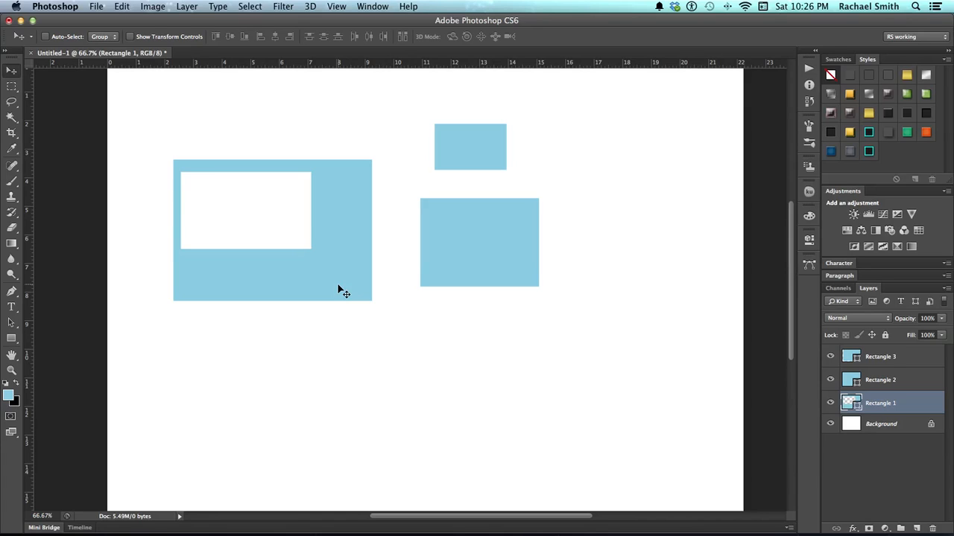
key("p")
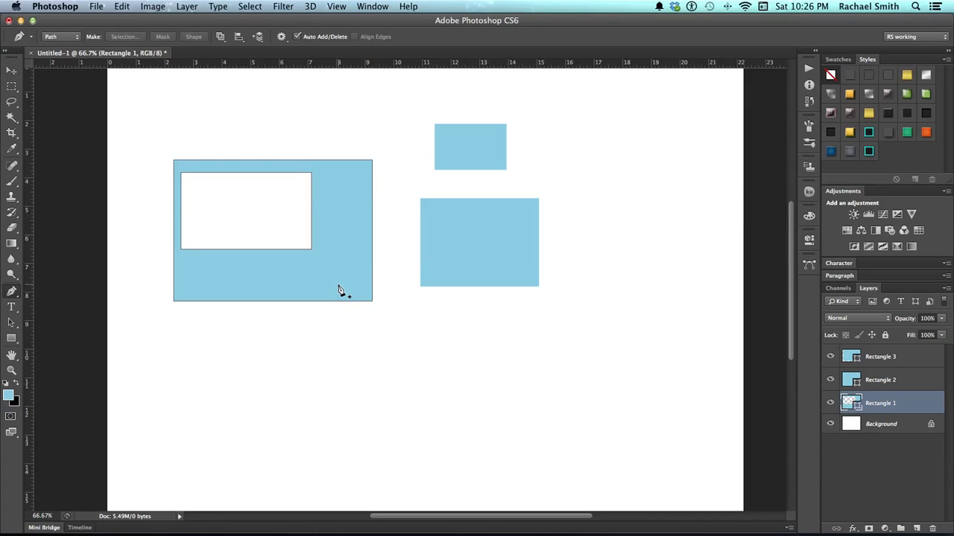
left_click(371, 161, "super")
left_click_drag(374, 160, 386, 122)
left_click_drag(372, 301, 333, 330)
Step: Delete the lower-right anchor point of the inner cutout and convert its upper-right anchor into a smooth curve
left_click(312, 250, "super")
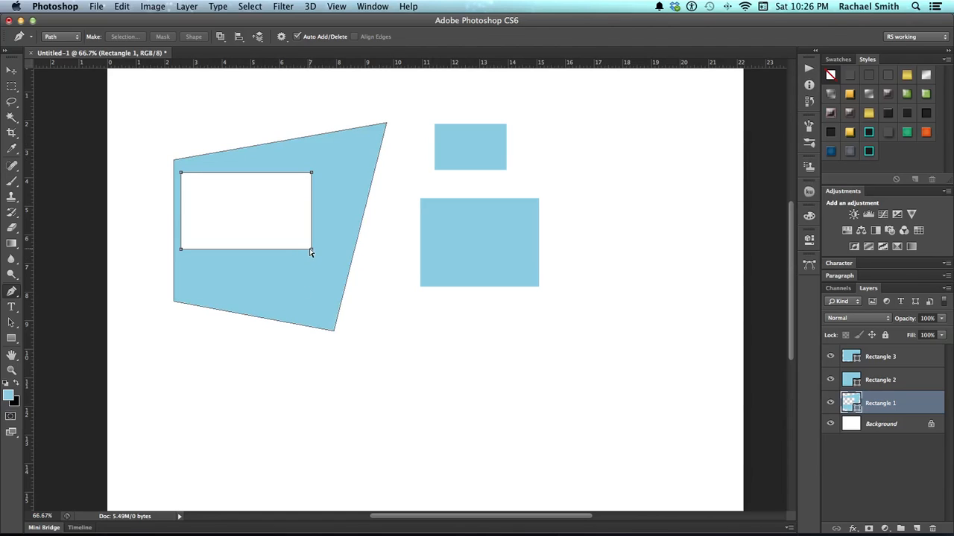
left_click(311, 251)
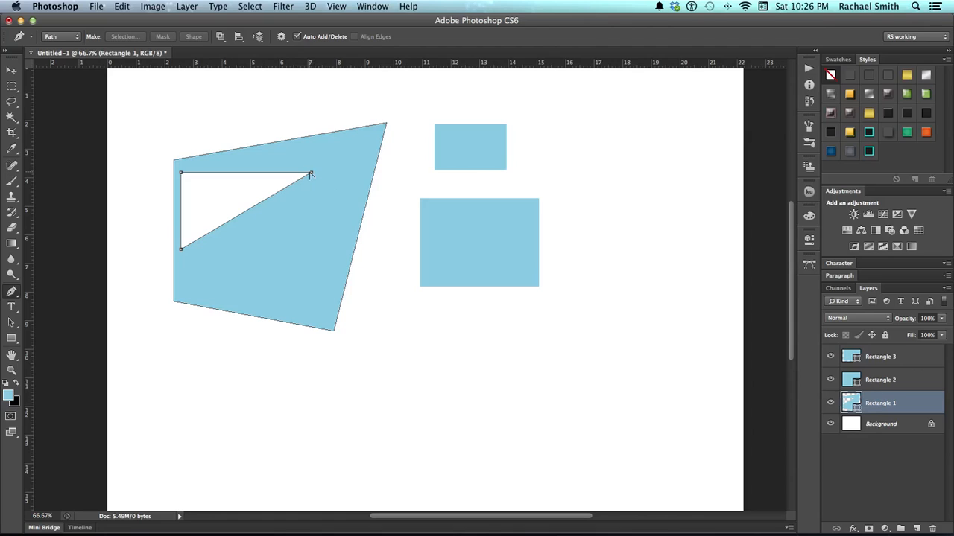
left_click_drag(312, 174, 313, 183)
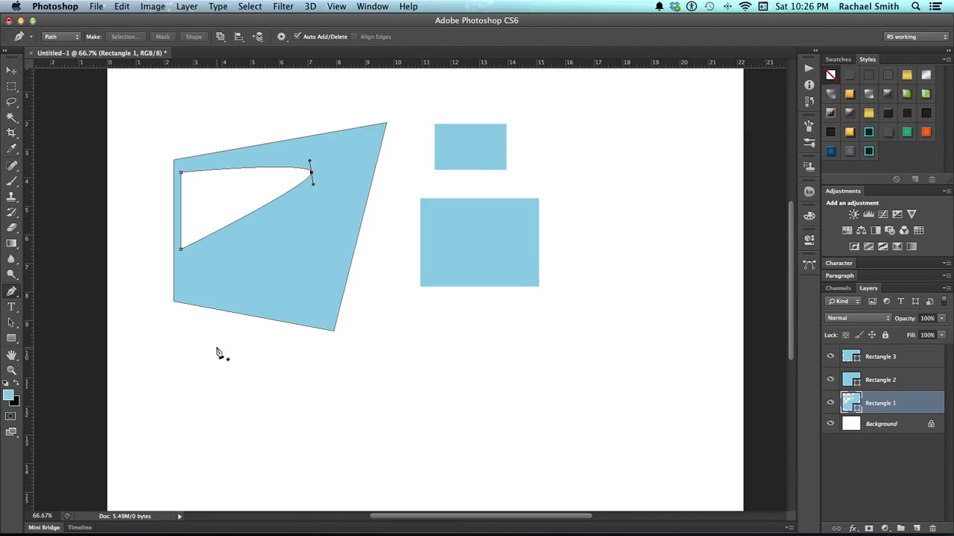
left_click(264, 318)
key("super+z")
key("super+z")
key("super+z")
Step: Add an anchor point on the cutout's diagonal edge, pull it outward into a curve, and deselect the path points
left_click_drag(238, 222, 241, 234)
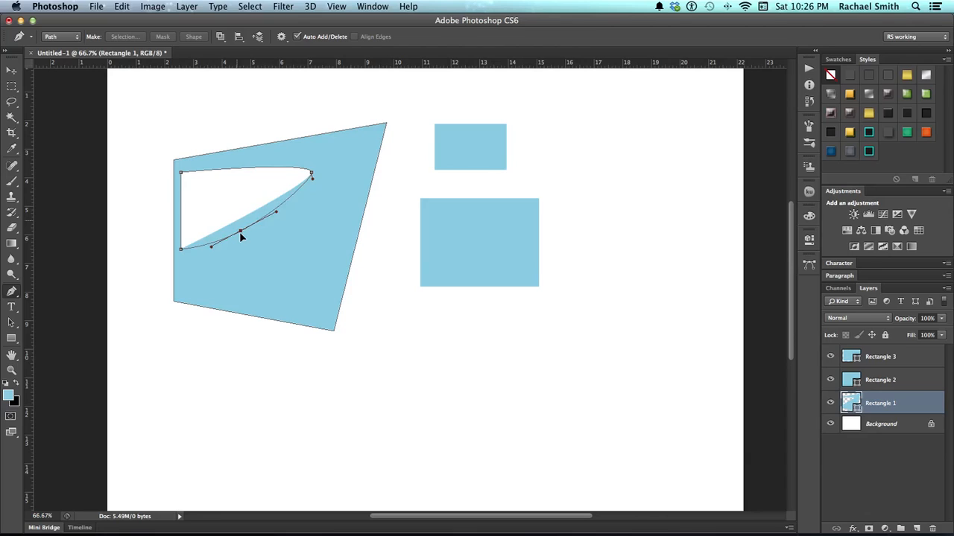
left_click(290, 355, "super")
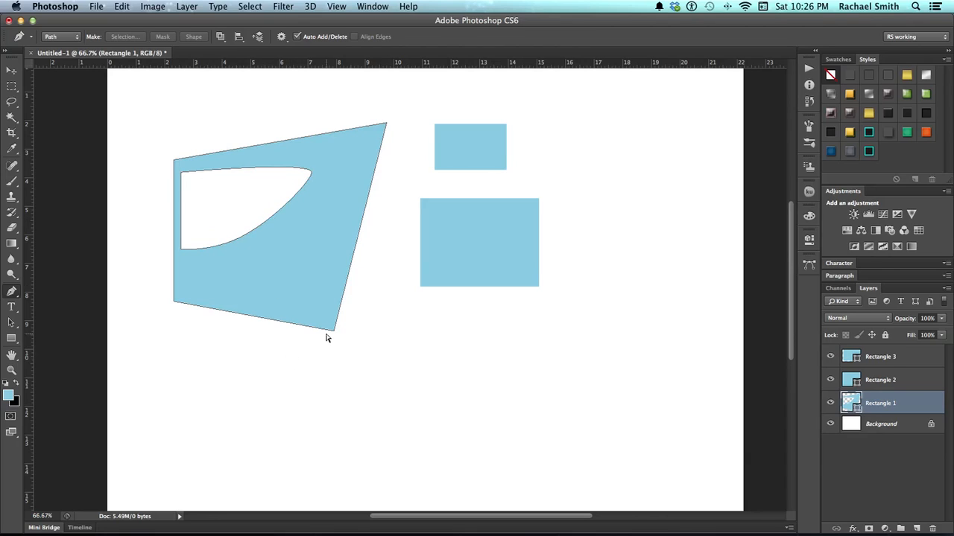
Step: Delete the Rectangle 1, Rectangle 2 and Rectangle 3 layers together
left_click(888, 363, "shift")
left_click(933, 529)
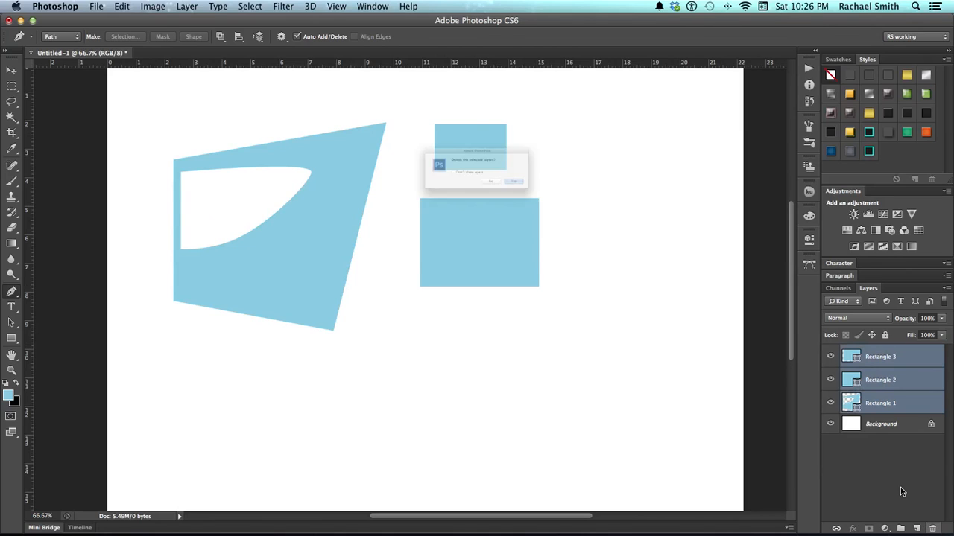
left_click(550, 201)
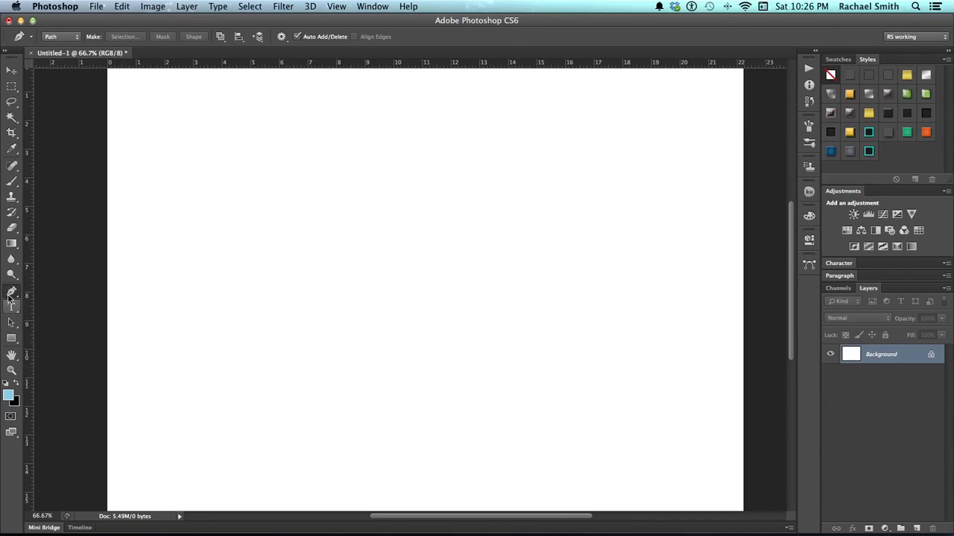
Step: Draw a rounded rectangle about 307 × 251 px with a 20 px corner radius
left_click(11, 339)
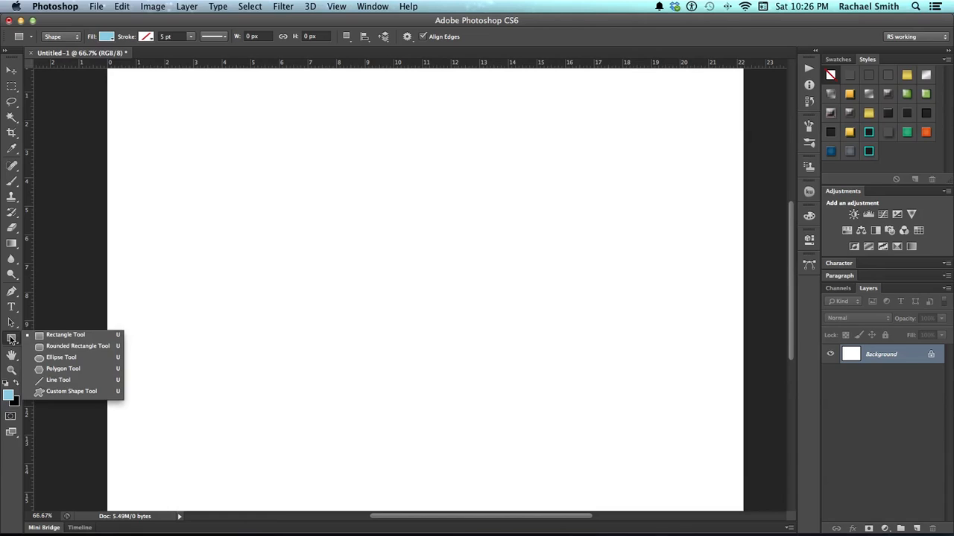
left_click(82, 346)
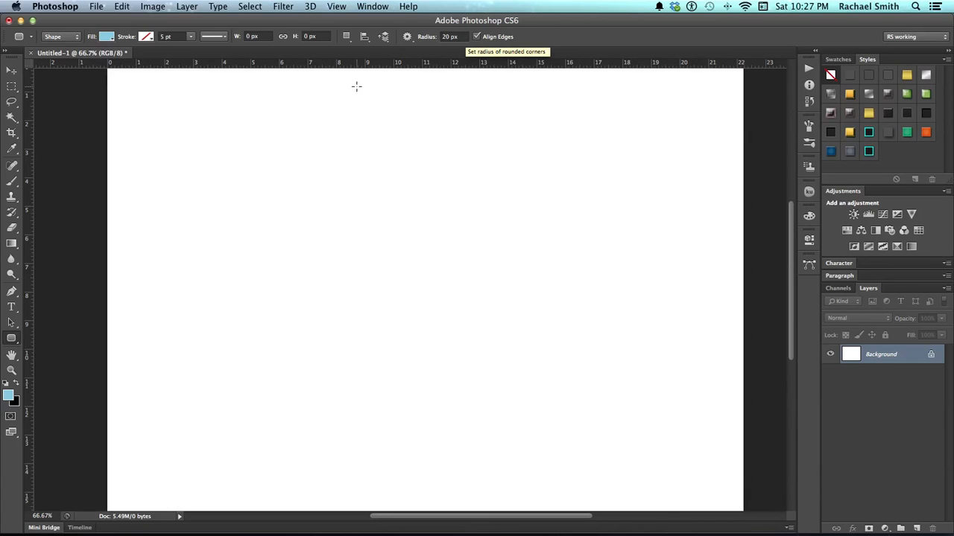
left_click_drag(207, 155, 326, 253)
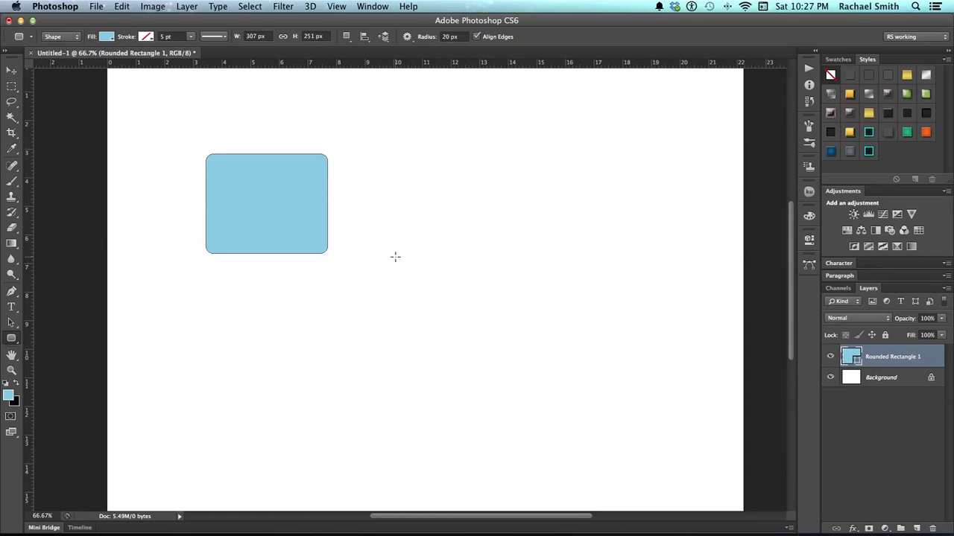
Step: Scale the rounded rectangle up to about 622 × 508 px with Free Transform
key("super+t")
left_click_drag(329, 254, 415, 407)
key("Return")
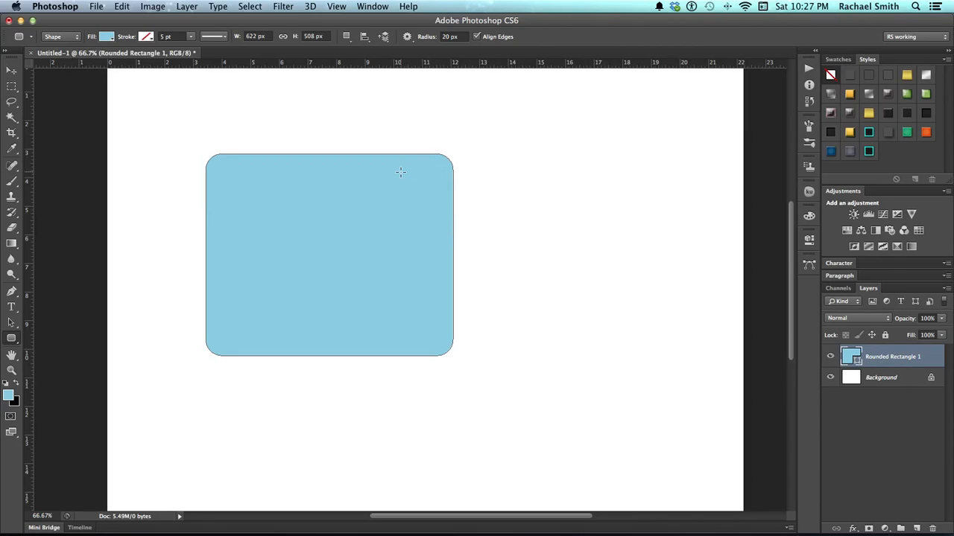
Step: Undo the first rounded rectangle and draw a new one about 548 × 460 px with a 61 px corner radius
key("super+z")
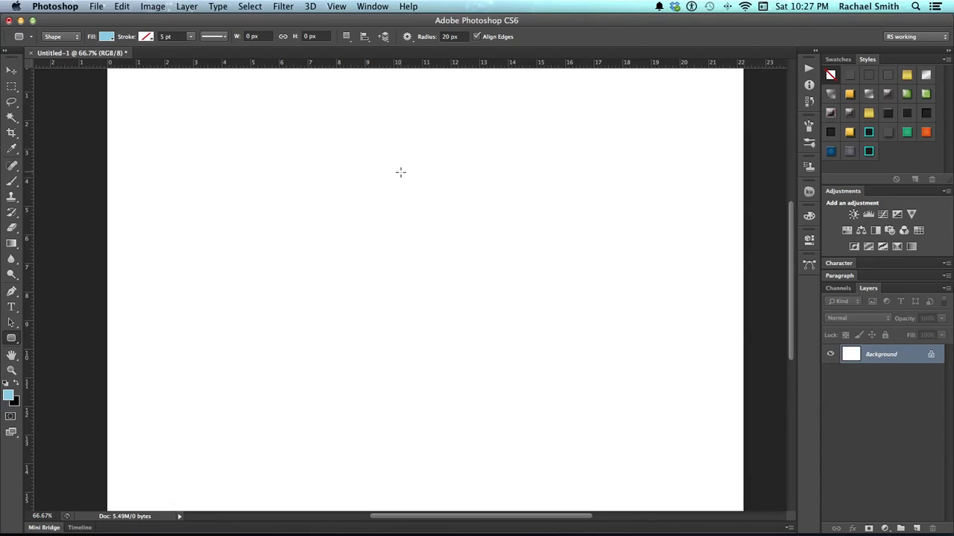
left_click_drag(422, 40, 447, 45)
left_click_drag(211, 144, 427, 327)
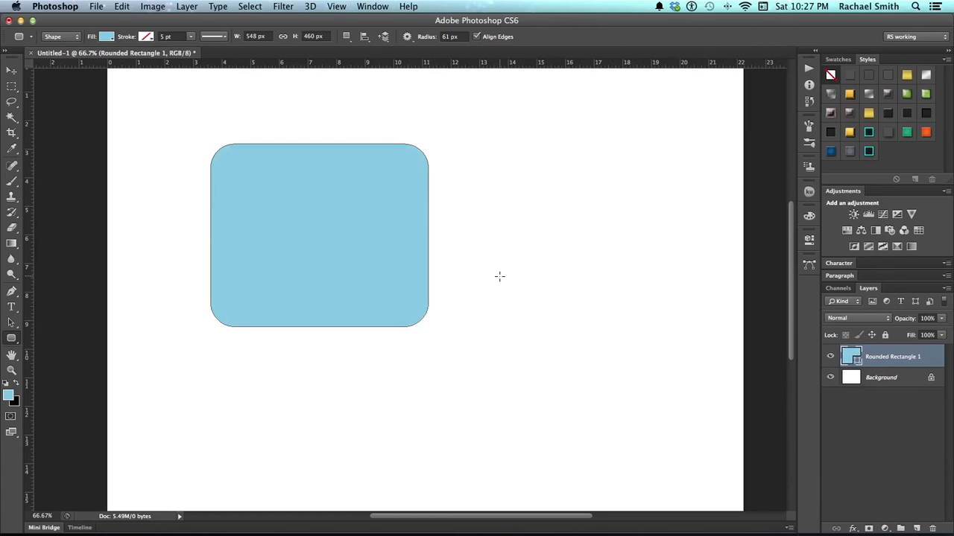
Step: Add a second rounded rectangle, about 7.2 × 6.2 in, overlapping the first one's lower-right corner with the Combine Shapes operation
left_click(347, 37)
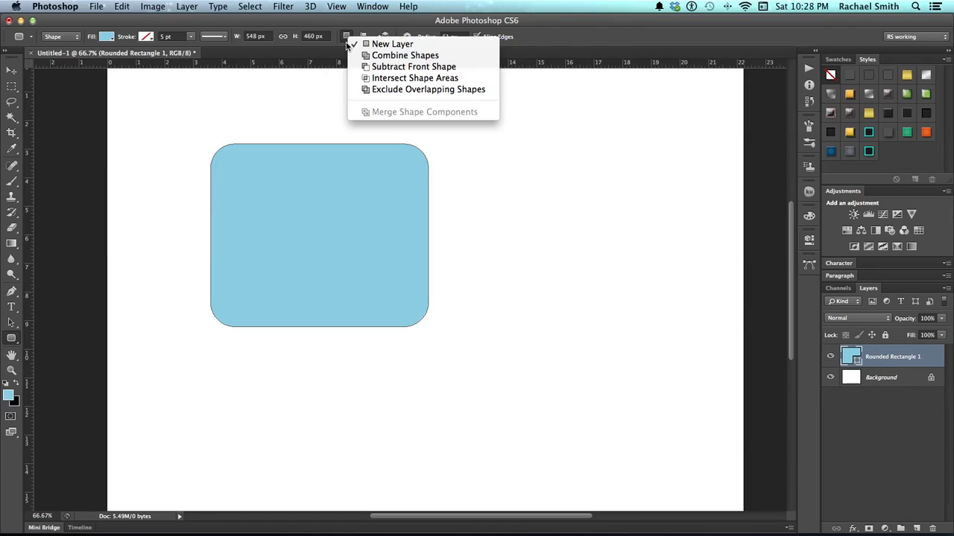
left_click(440, 58)
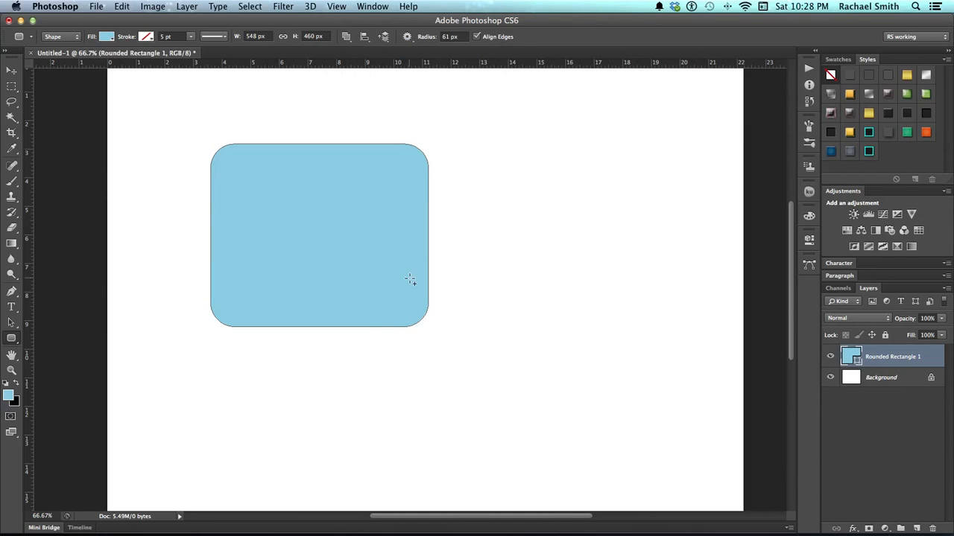
left_click_drag(380, 277, 578, 432)
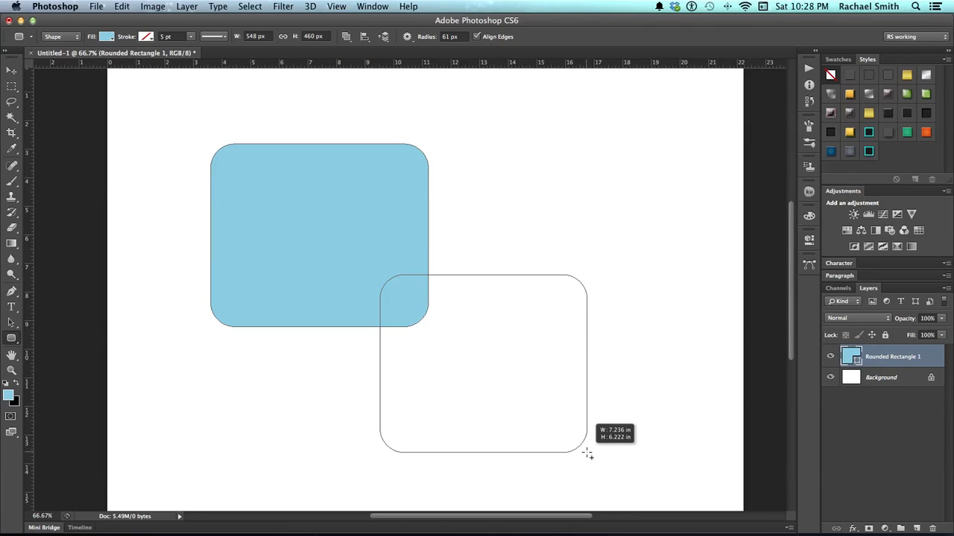
left_click_drag(587, 454, 587, 453)
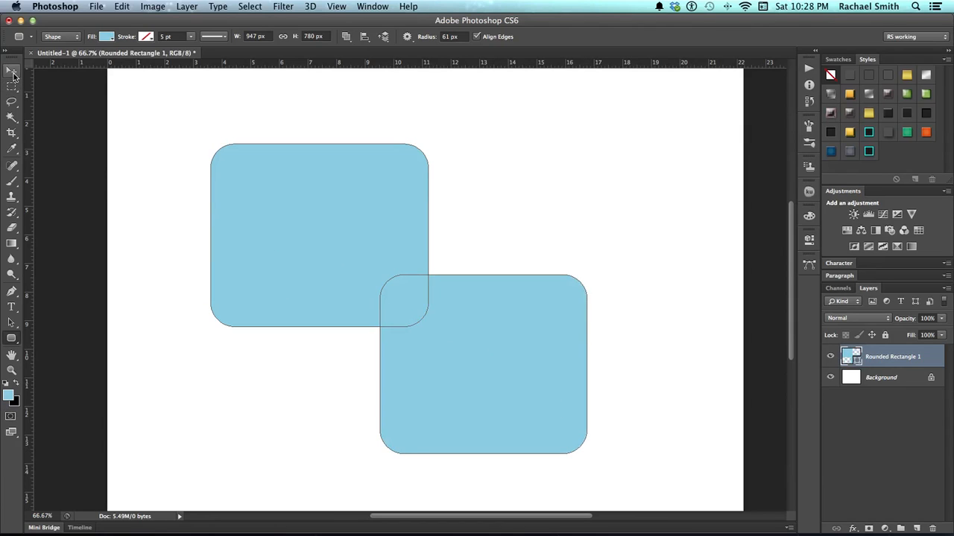
Step: Review the available path operations and view the combined shape without its path outlines by selecting the Background layer
left_click(346, 37)
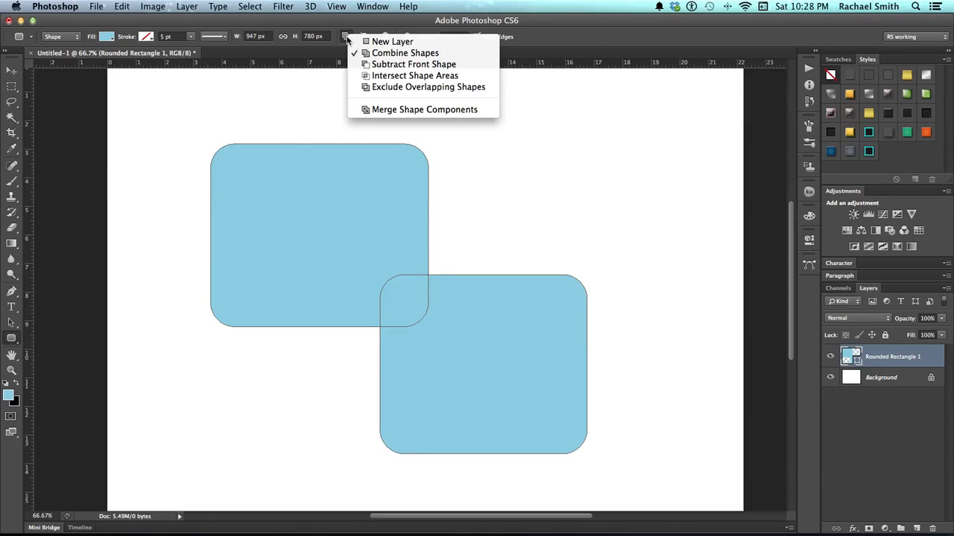
left_click(346, 39)
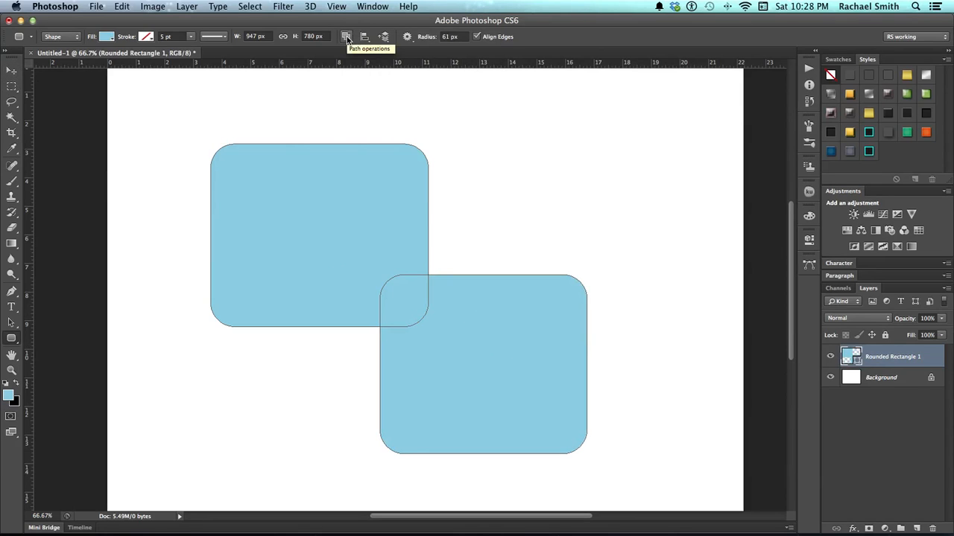
left_click(888, 380)
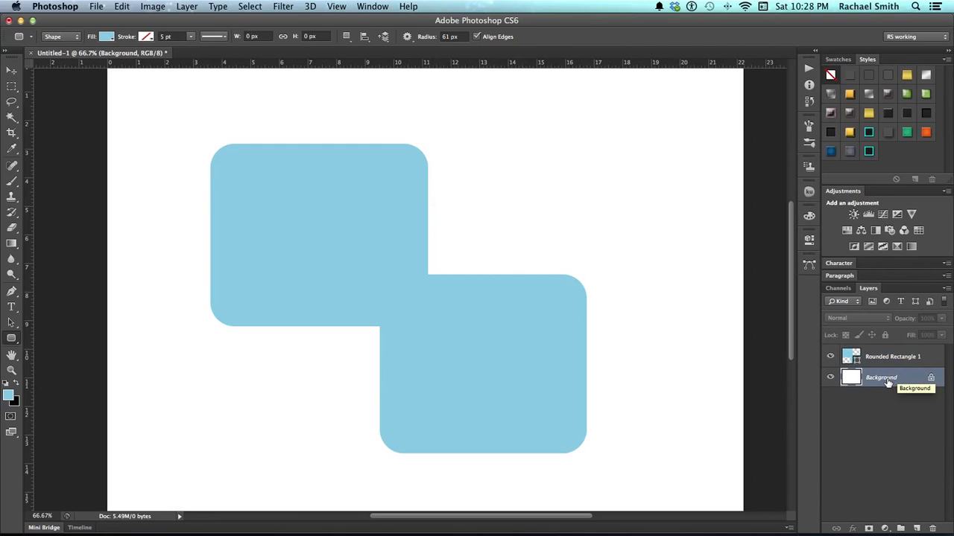
Step: Delete the Rounded Rectangle 1 layer
left_click(886, 359)
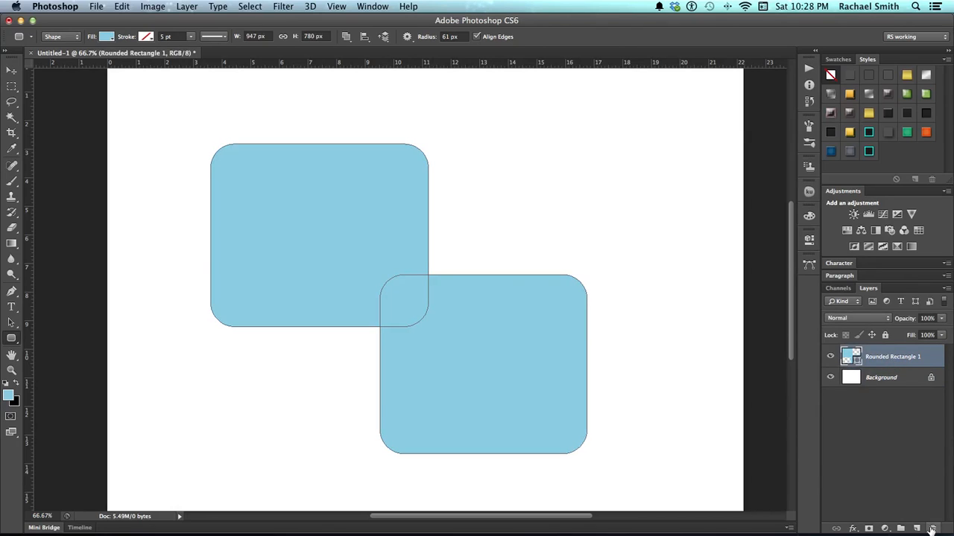
left_click(931, 529)
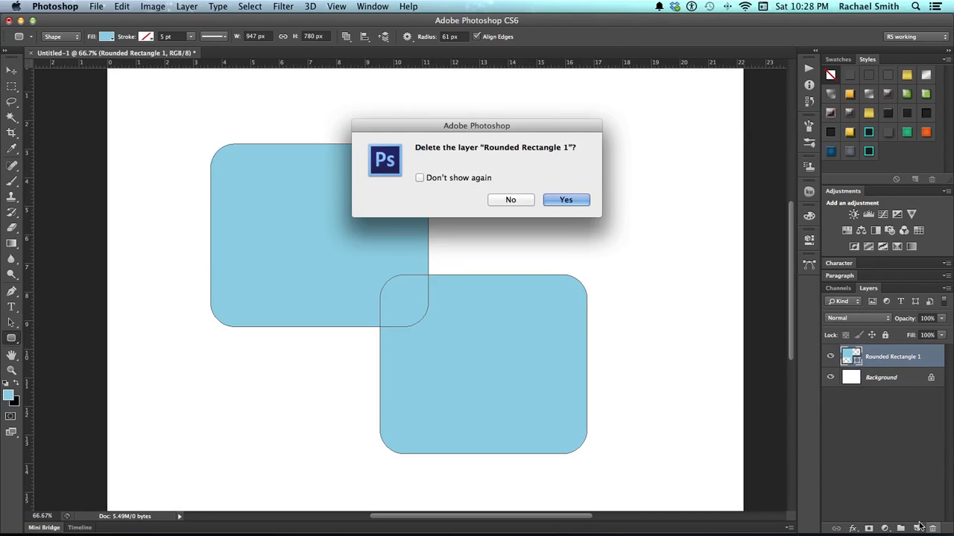
left_click(572, 200)
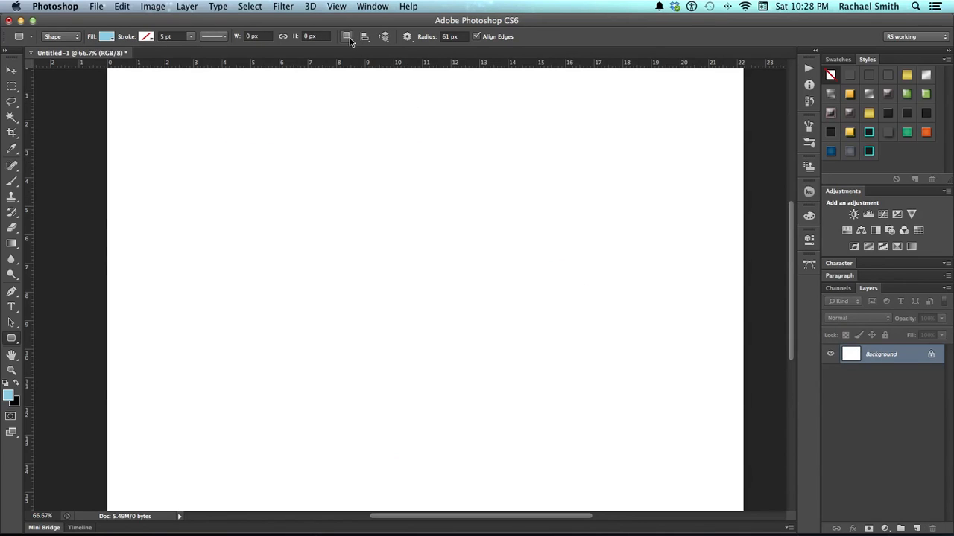
Step: Draw a three-sided polygon about 368 × 363 px in the upper-left part of the canvas with the Polygon tool
left_click(15, 341)
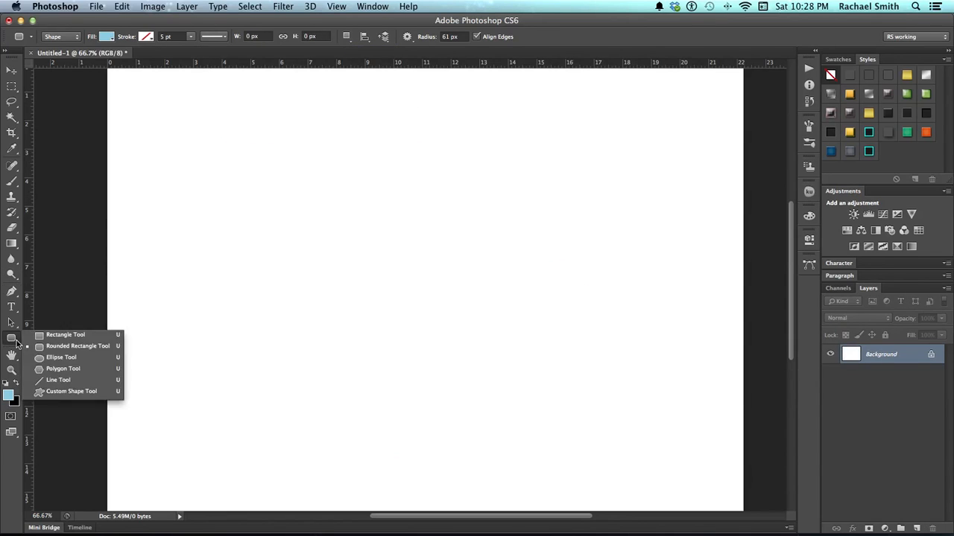
left_click(69, 372)
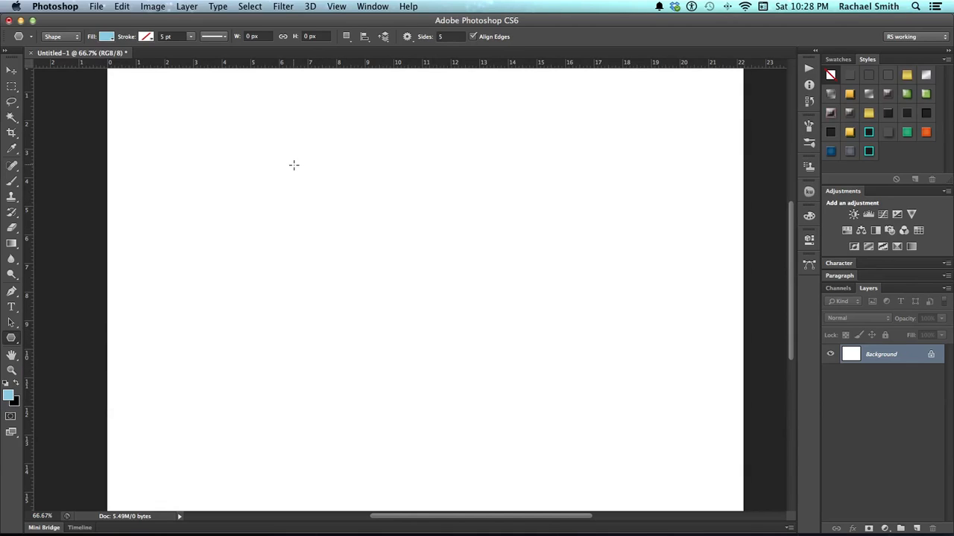
left_click(450, 35)
type("3")
key("Return")
left_click_drag(258, 228, 321, 289)
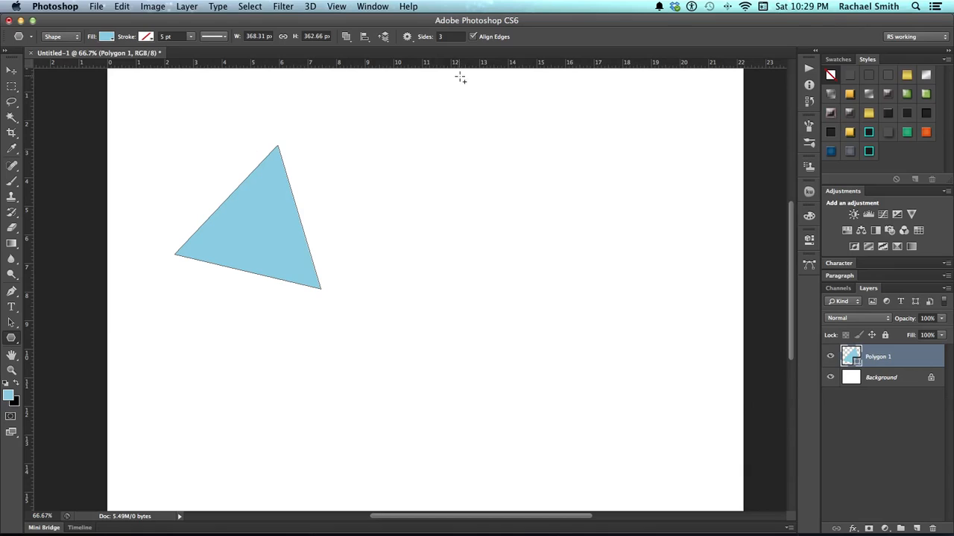
Step: Set the polygon side count to 7 and delete the Polygon 1 layer holding the triangle
left_click_drag(425, 39, 427, 39)
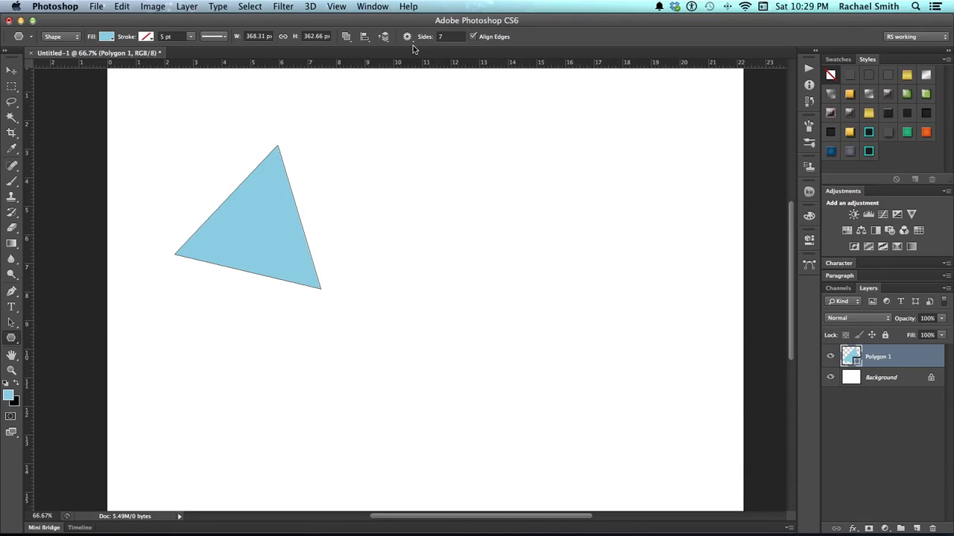
left_click(931, 528)
left_click(566, 200)
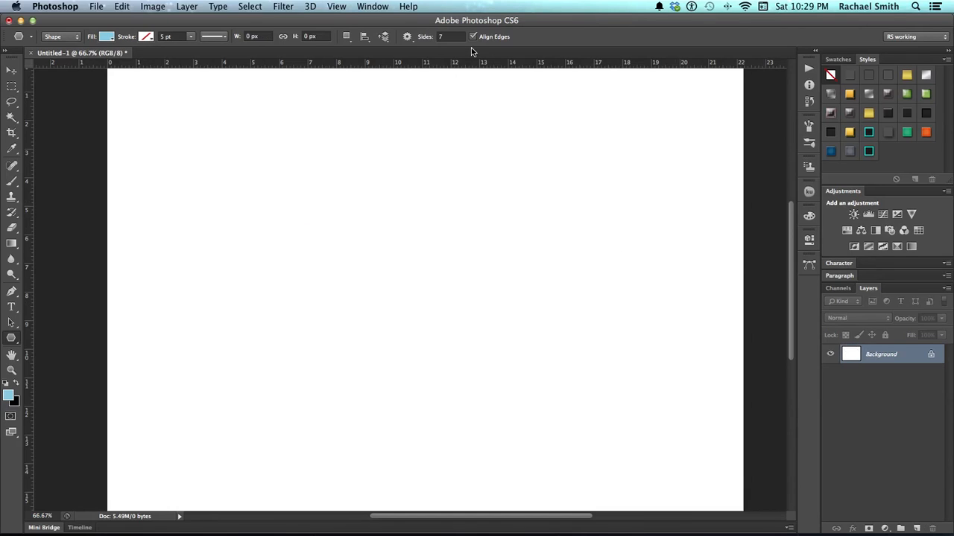
Step: Draw a five-pointed star about 368 × 381 px with 5 sides and the Star option on the canvas's upper-left area
left_click(460, 37)
left_click(408, 39)
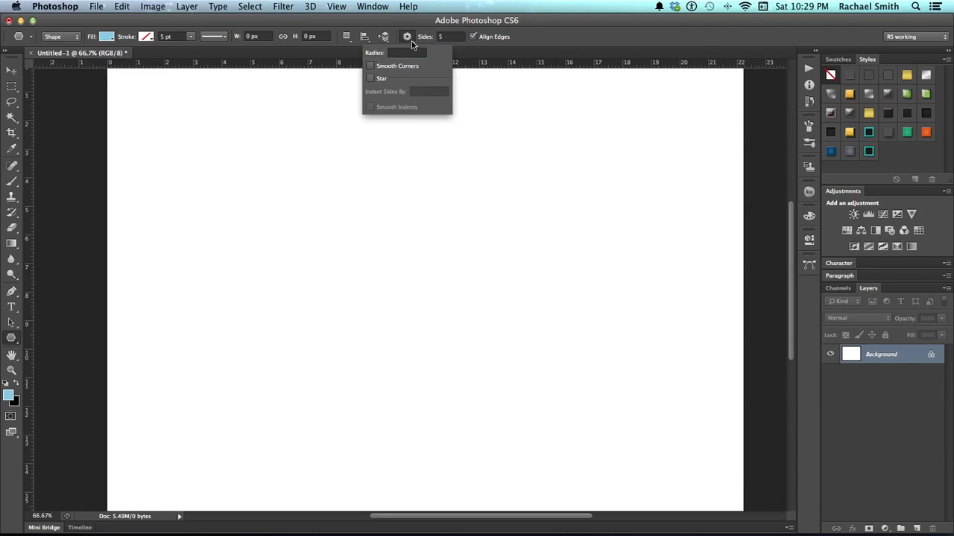
left_click(371, 81)
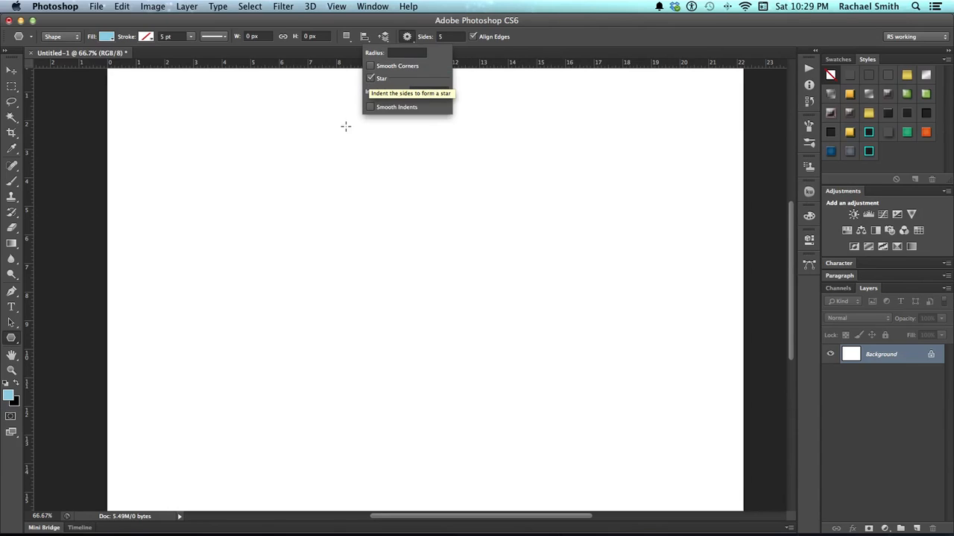
left_click(278, 207)
left_click_drag(279, 207, 344, 164)
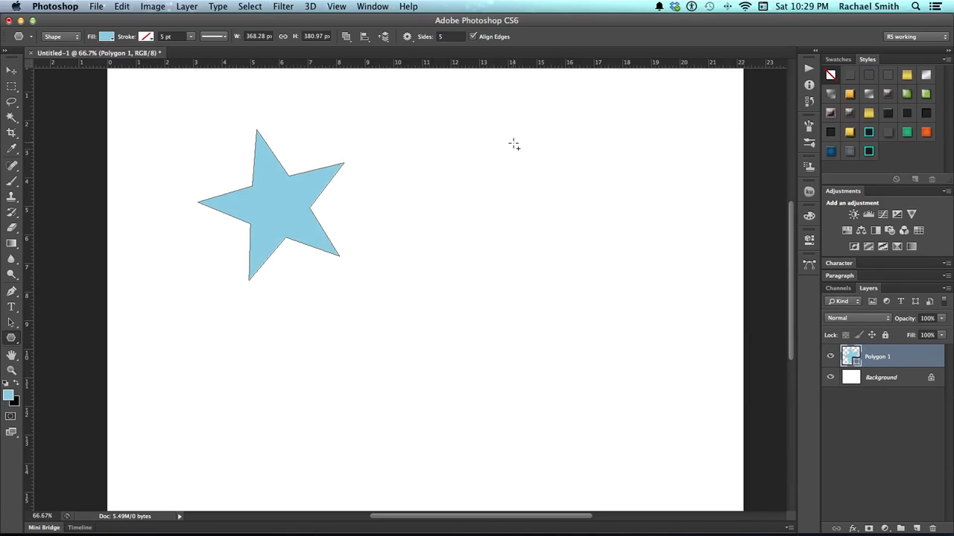
Step: Enable Smooth Corners and draw a five-pointed star beside the first one, plus a 24-sided star below them
left_click(407, 36)
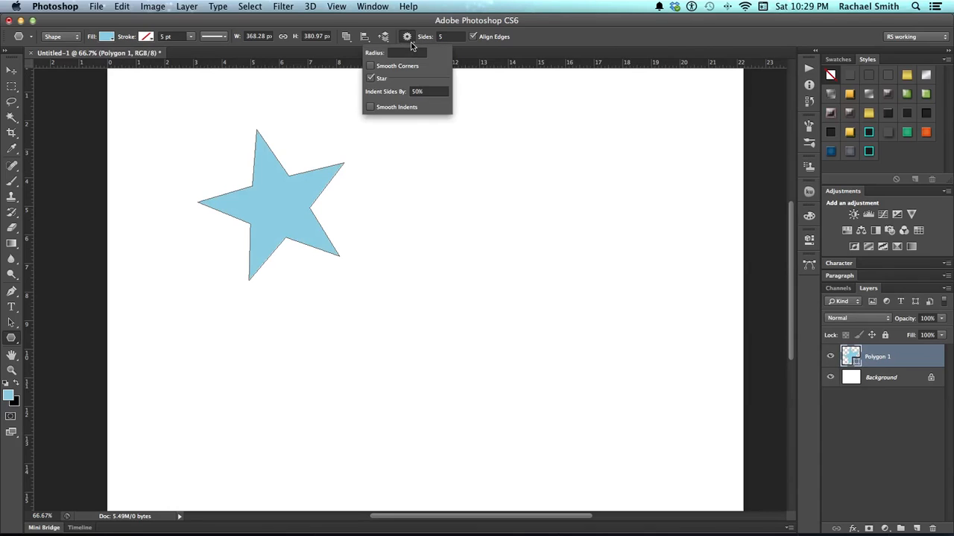
left_click(371, 66)
left_click_drag(438, 210, 452, 305)
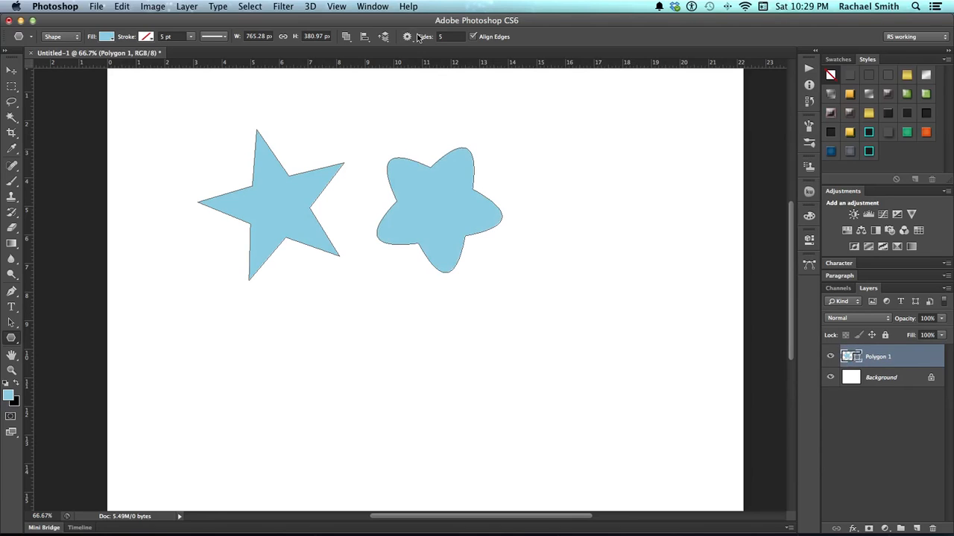
left_click_drag(426, 39, 503, 182)
left_click_drag(354, 342, 398, 425)
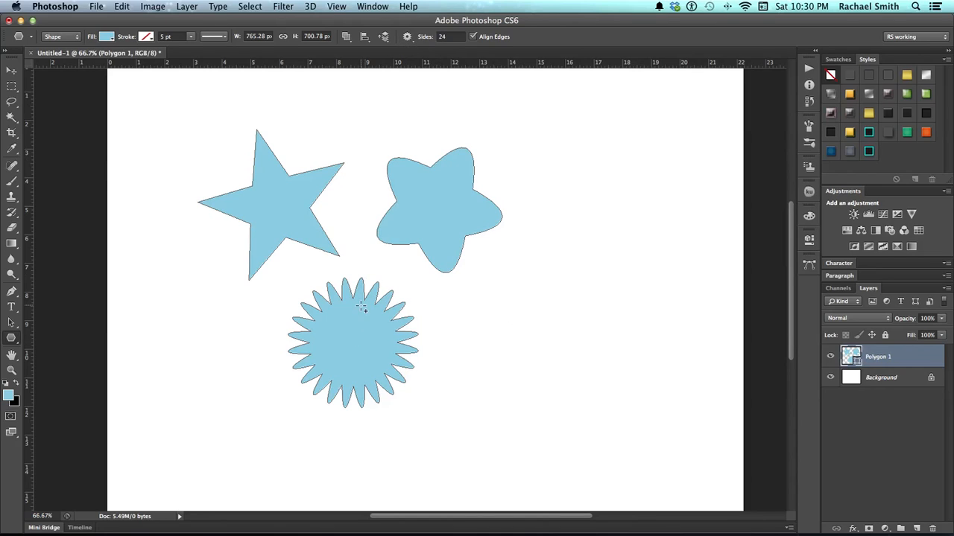
Step: Draw two more 24-sided stars, one with sides indented 10% and one indented 25% with Smooth Indents enabled
left_click(407, 37)
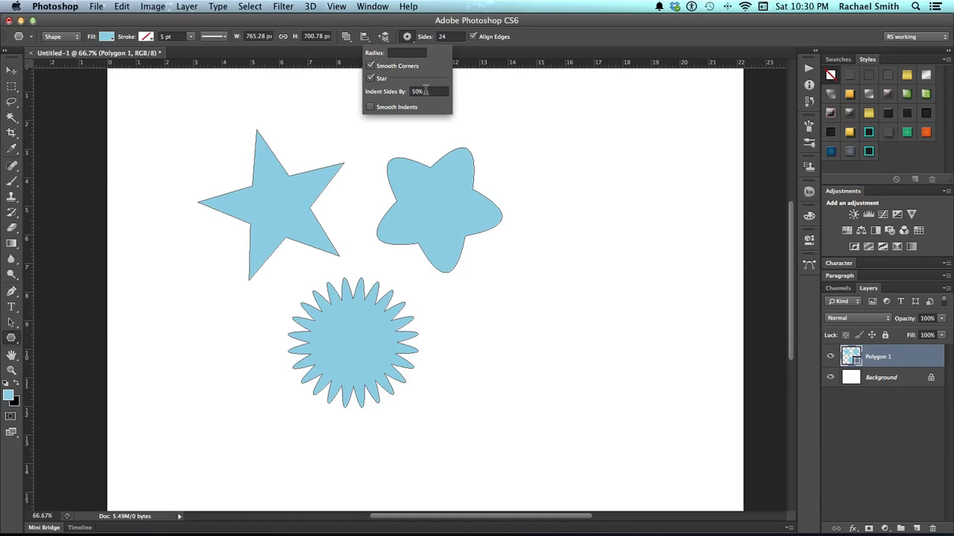
left_click_drag(426, 90, 388, 91)
type("10")
key("Return")
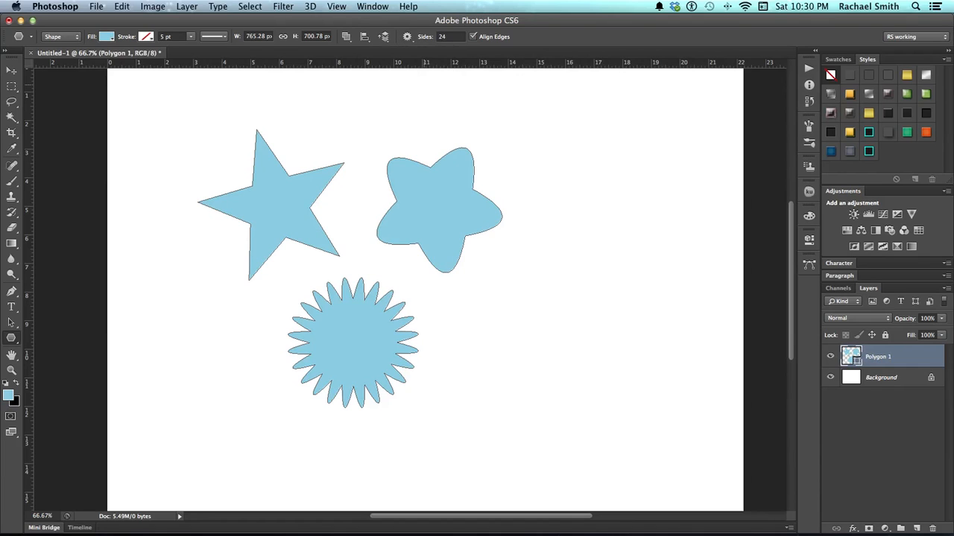
mouse_move(556, 241)
left_mouse_down()
mouse_move(617, 293)
mouse_move(596, 316)
mouse_move(564, 301)
left_mouse_up()
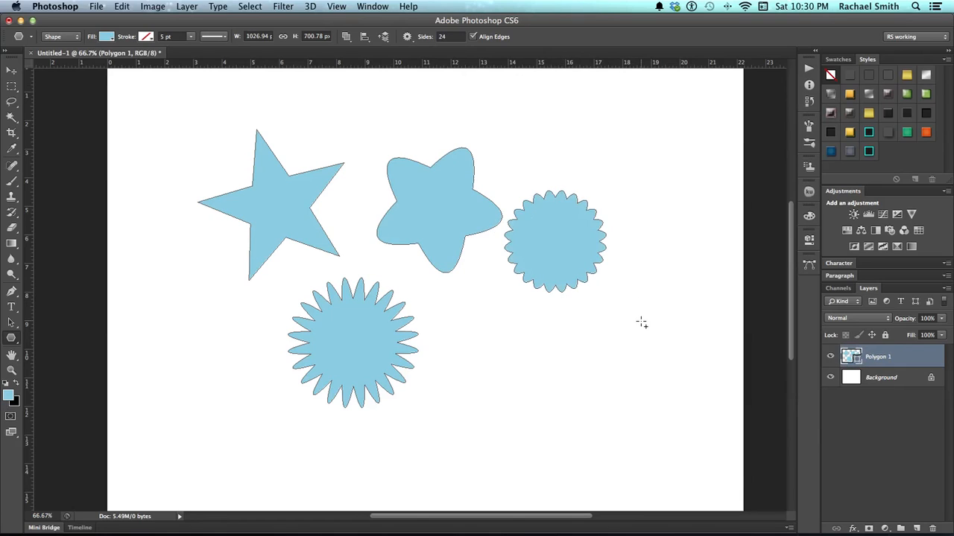
left_click(407, 36)
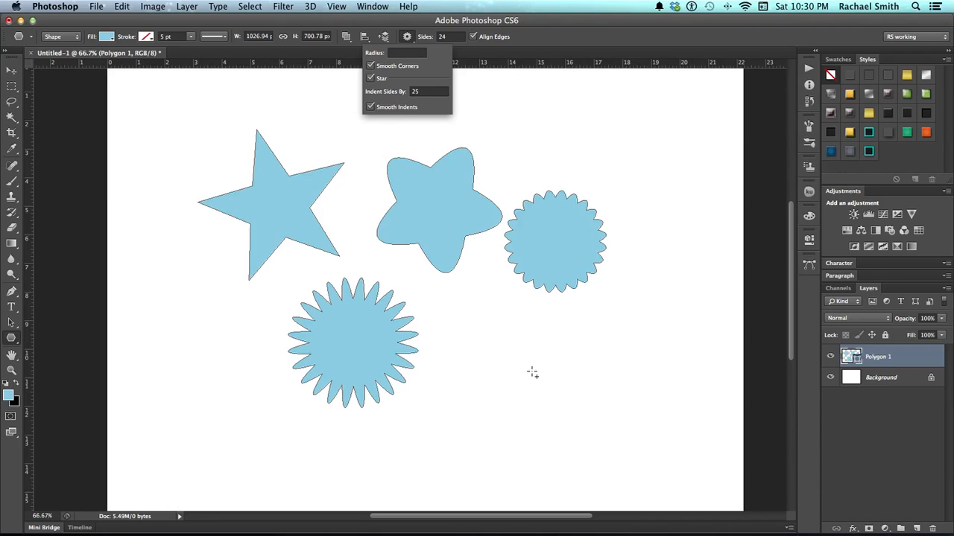
mouse_move(528, 372)
left_mouse_down()
mouse_move(578, 425)
mouse_move(623, 387)
mouse_move(611, 355)
mouse_move(603, 395)
left_mouse_up()
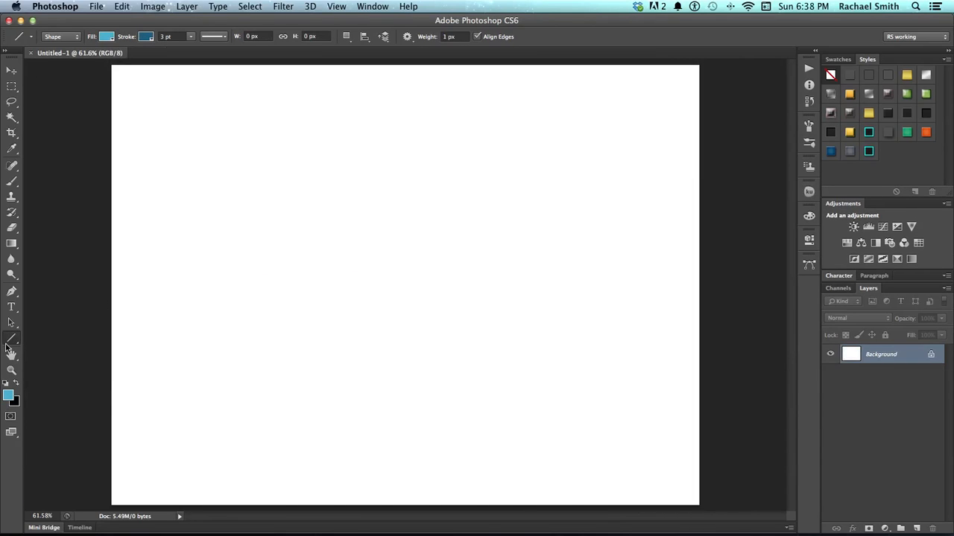
Step: Draw a horizontal line about 1051 px long near the top of the canvas with the Line tool at 1 px weight
left_click(11, 341)
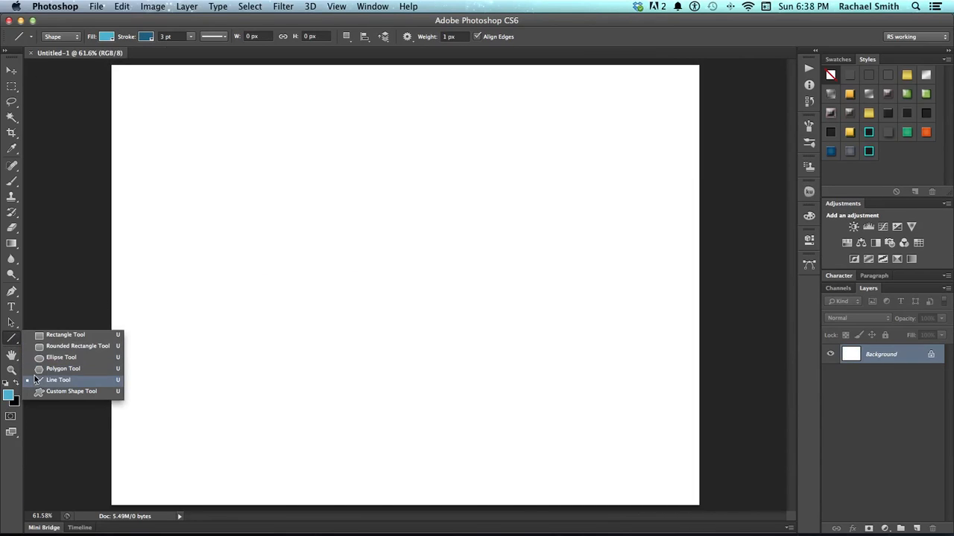
left_click(58, 380)
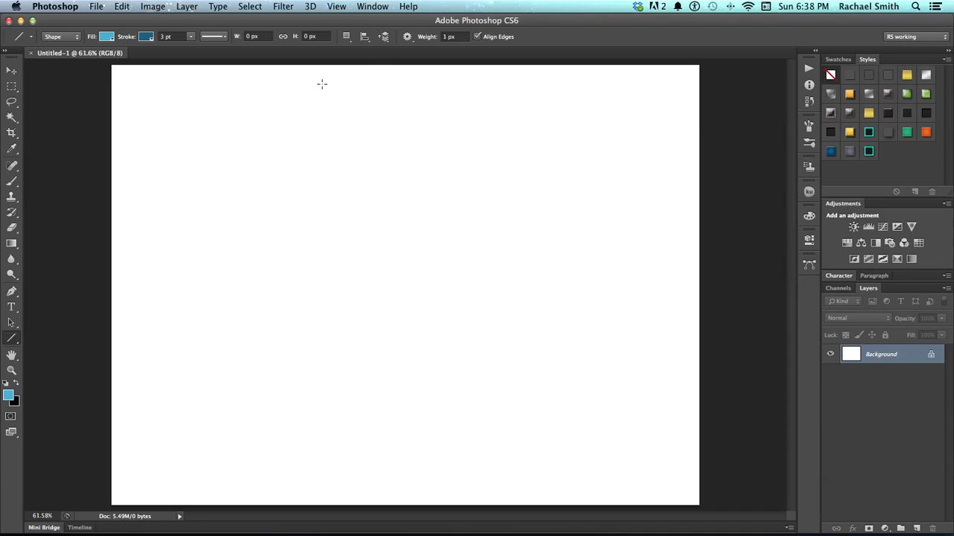
left_click_drag(164, 150, 551, 150)
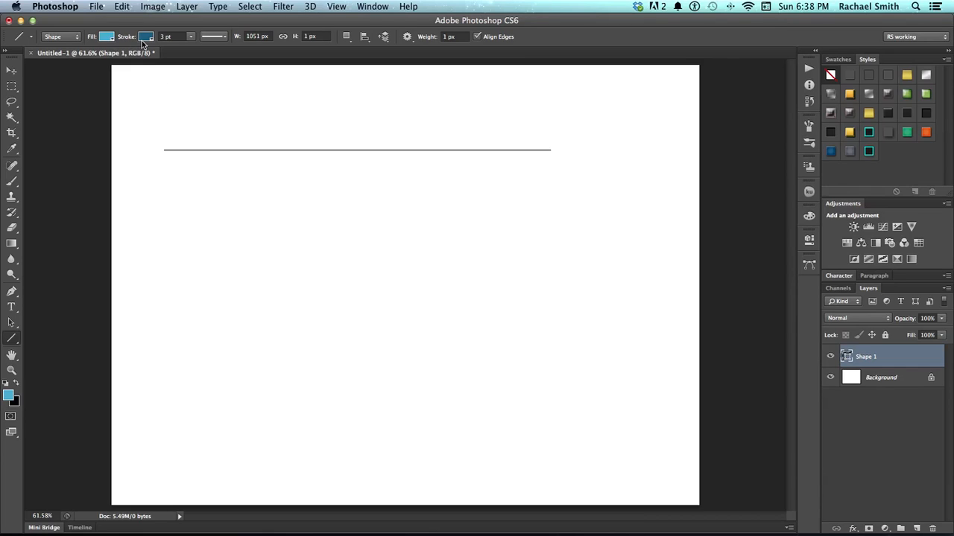
Step: Set the line weight to 10 px and draw two horizontal lines below the first, about 1241 px and 558 px long
left_click(458, 36)
type("10")
key("Return")
left_click_drag(162, 197, 620, 198)
key("z")
mouse_move(375, 200)
left_mouse_down()
mouse_move(383, 195)
mouse_move(381, 205)
left_mouse_up()
key("u")
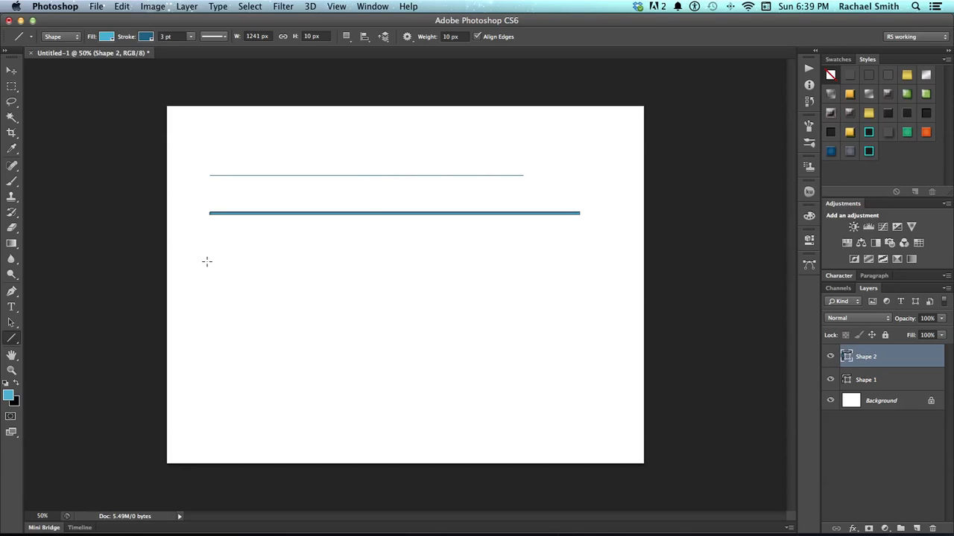
mouse_move(207, 261)
left_mouse_down()
mouse_move(455, 311)
mouse_move(551, 312)
mouse_move(188, 340)
mouse_move(187, 432)
mouse_move(188, 248)
mouse_move(201, 202)
mouse_move(183, 229)
mouse_move(189, 343)
mouse_move(237, 303)
mouse_move(353, 408)
mouse_move(300, 322)
mouse_move(328, 268)
mouse_move(349, 402)
mouse_move(422, 410)
mouse_move(460, 298)
mouse_move(196, 424)
mouse_move(380, 410)
mouse_move(351, 395)
mouse_move(372, 313)
left_mouse_up()
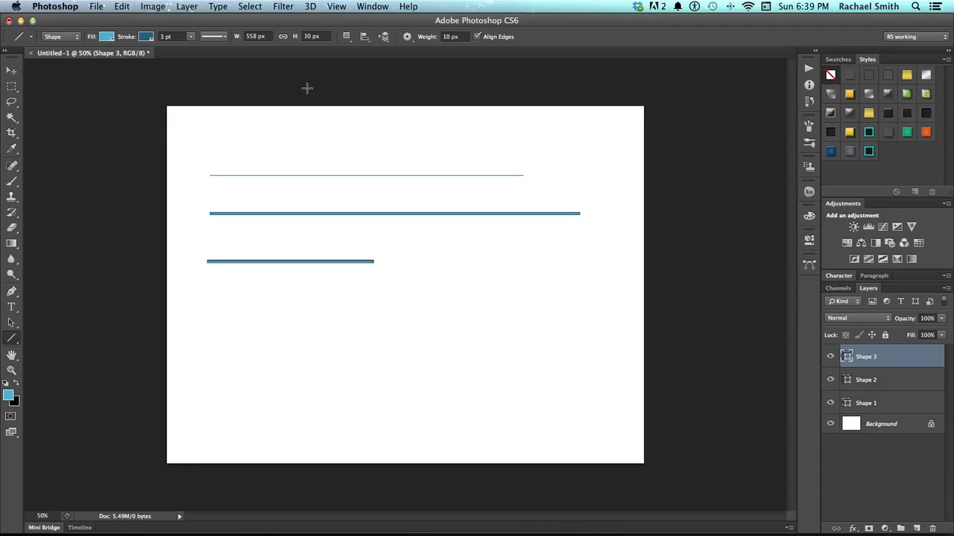
Step: Draw a line about 854 px wide with a start arrowhead and a slanted one about 940 px wide with arrowheads at both ends
left_click(407, 38)
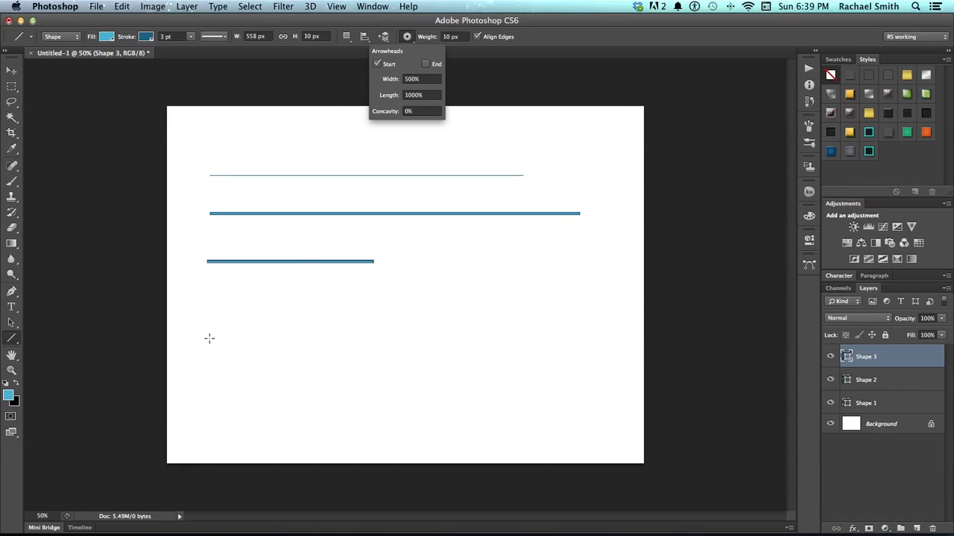
left_click_drag(209, 338, 463, 332)
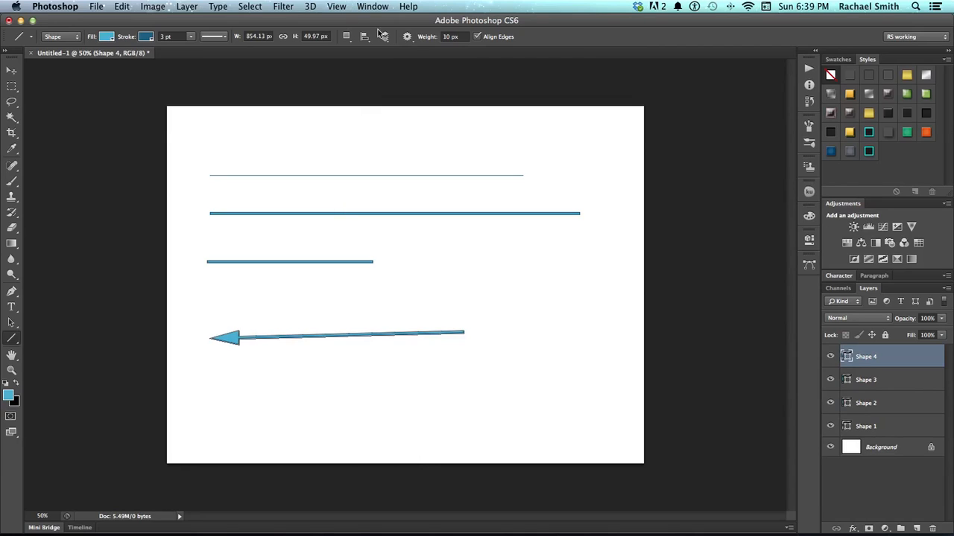
left_click(407, 37)
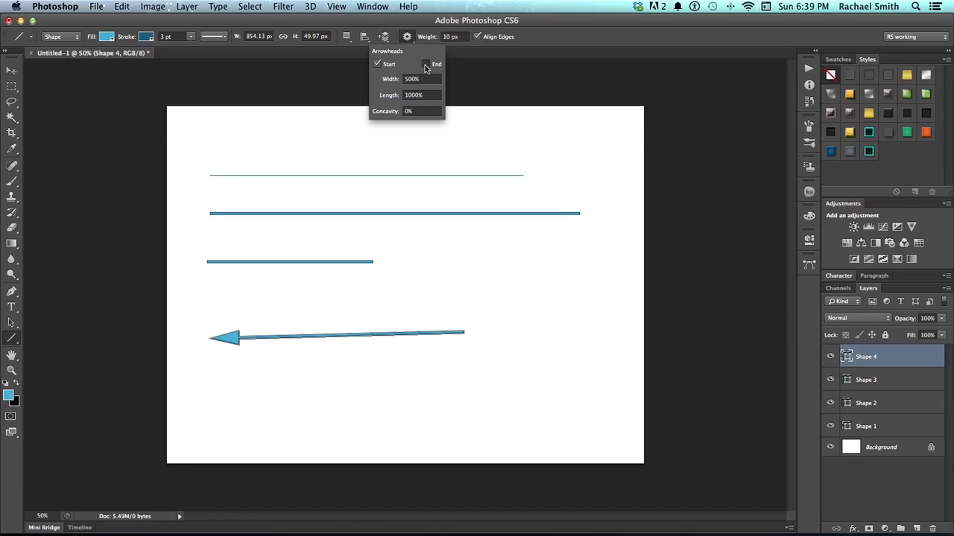
left_click_drag(559, 263, 280, 298)
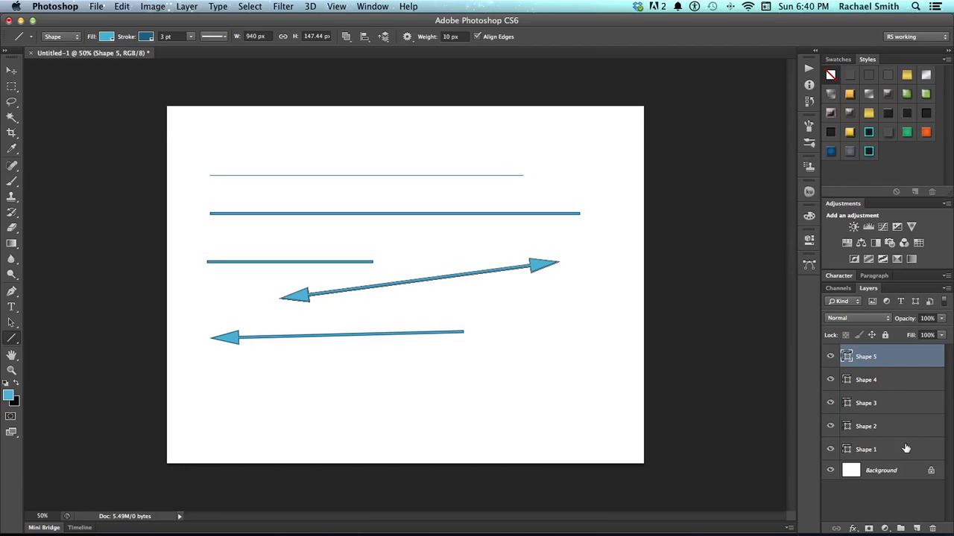
Step: Delete the Shape 1 through Shape 5 layers together
left_click(911, 450, "shift")
left_click(932, 528)
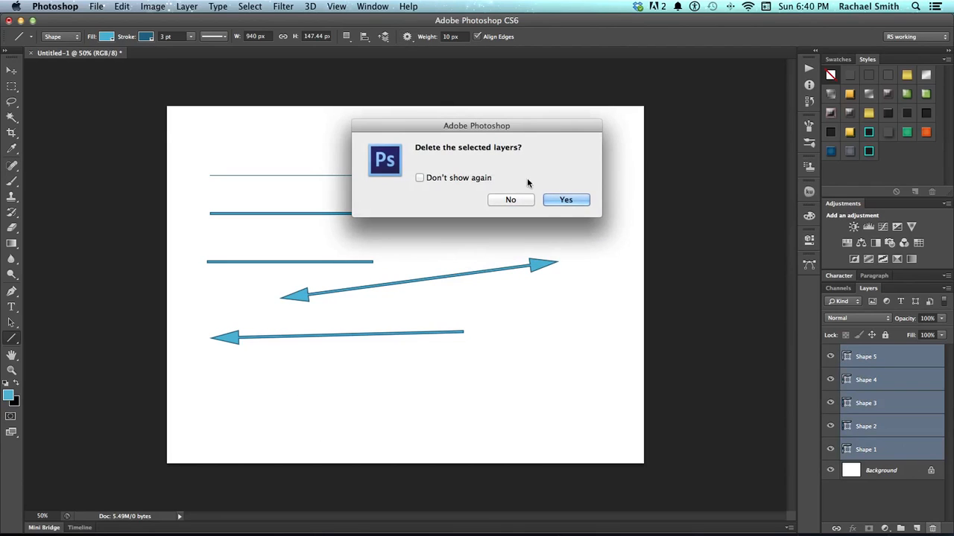
left_click(566, 200)
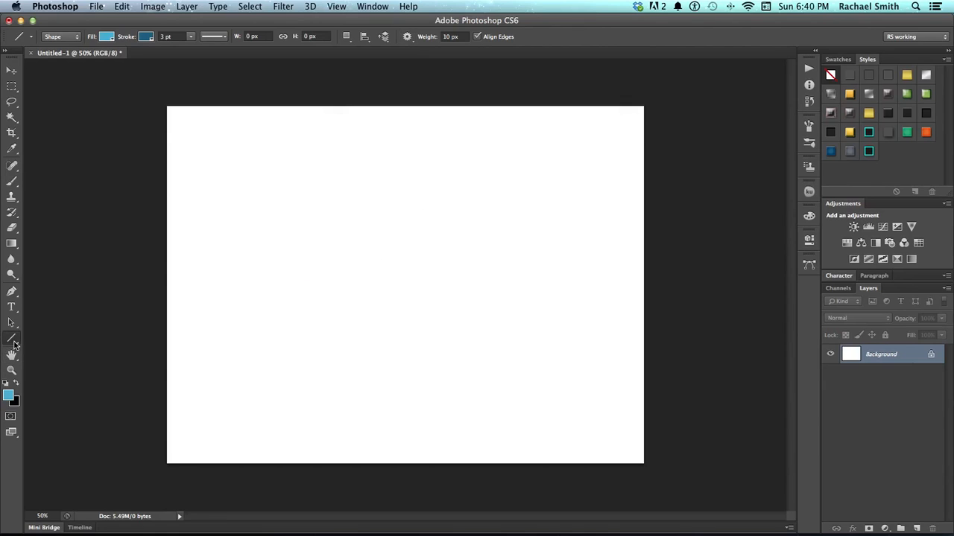
Step: Switch to the Custom Shape tool and look through the available preset shapes
left_click(11, 339)
left_click(53, 392)
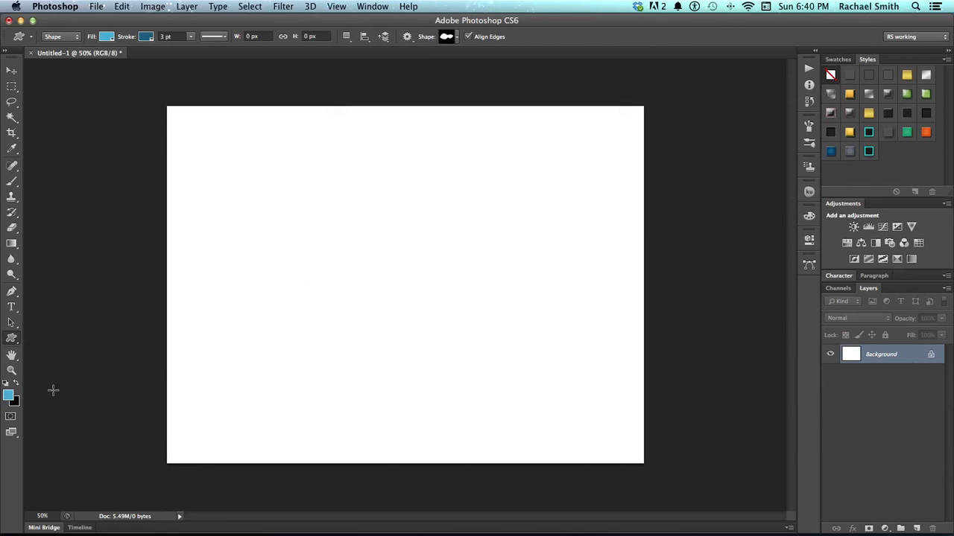
left_click(457, 38)
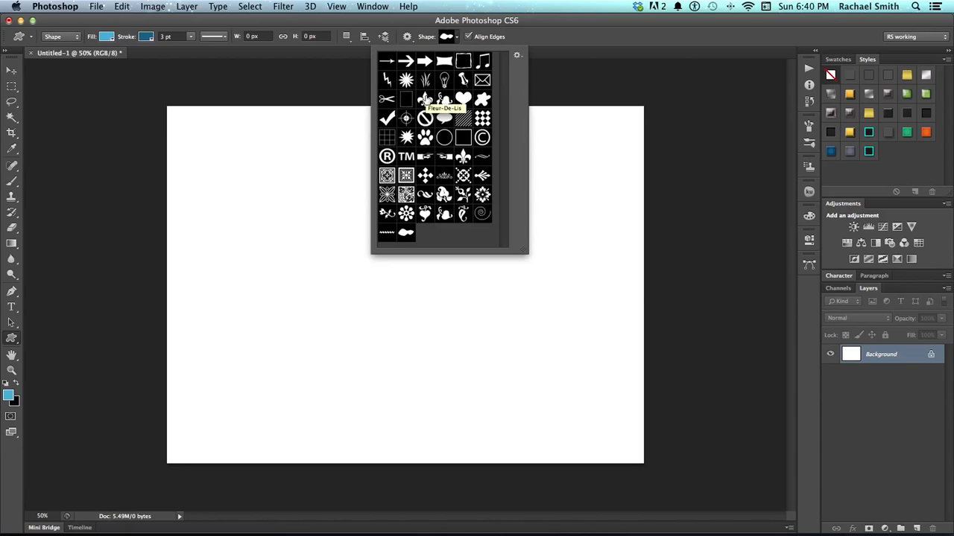
left_click(447, 41)
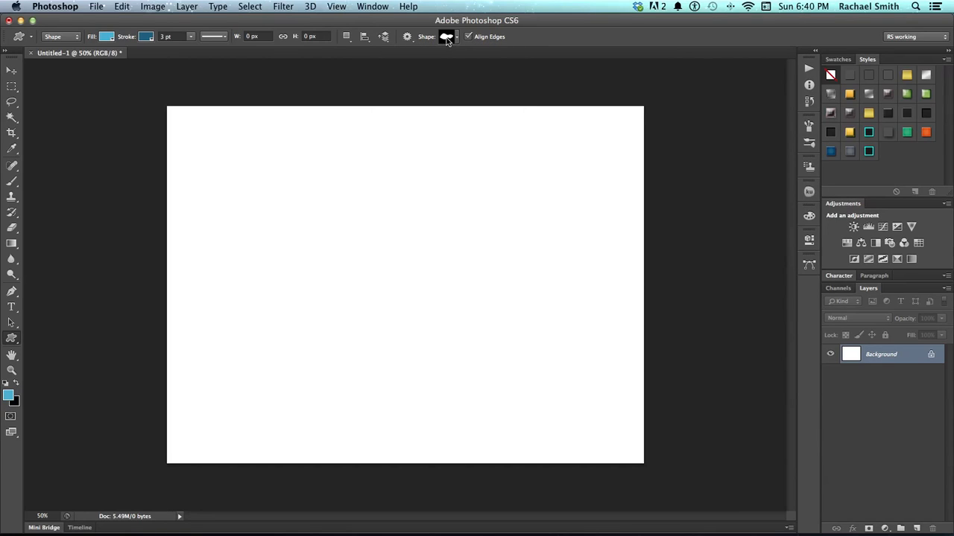
left_click(447, 40)
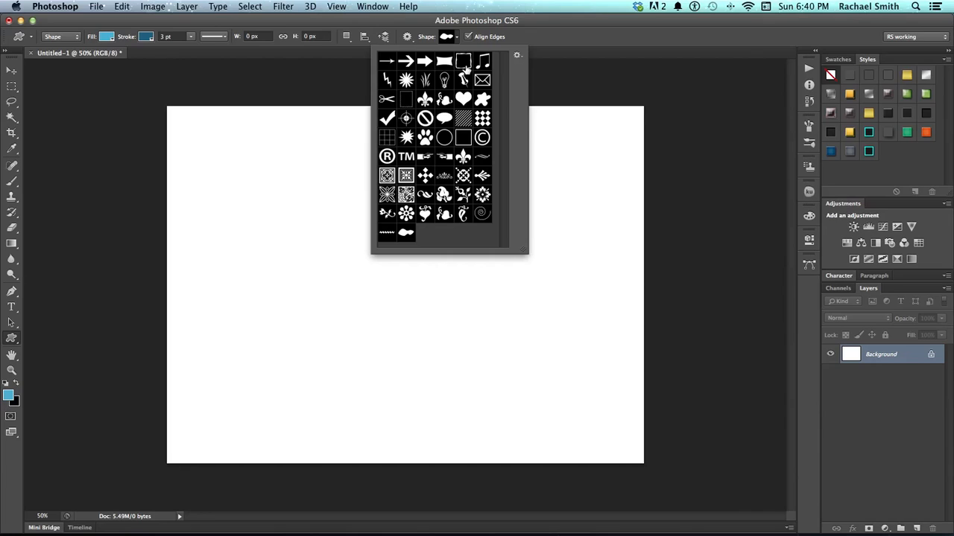
Step: Append the Frames set to the current custom shapes and look at the end of the shape collection
left_click(518, 58)
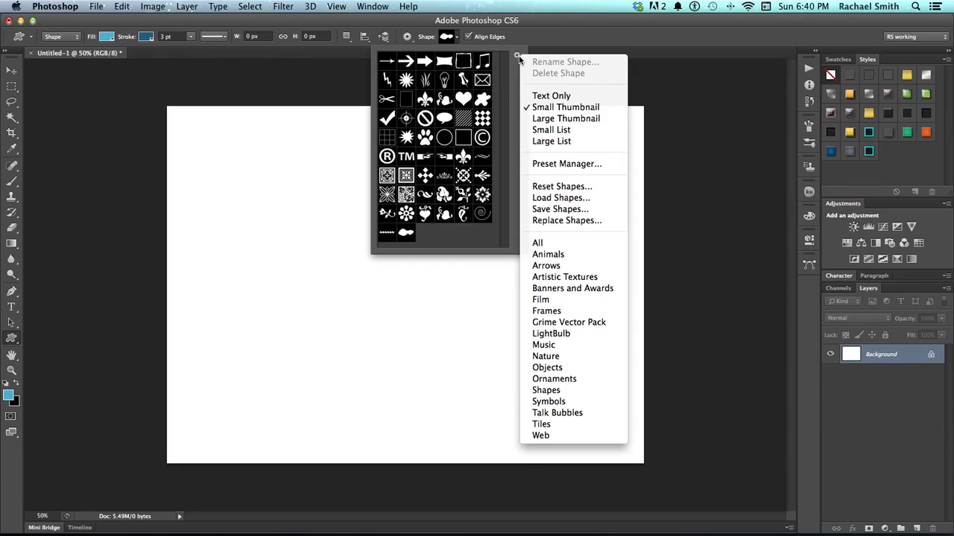
left_click(573, 311)
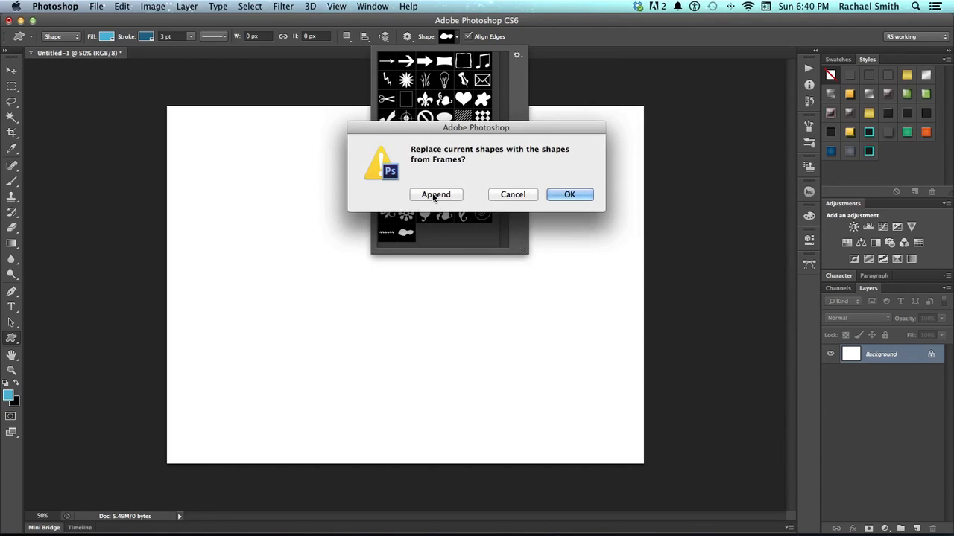
left_click(436, 195)
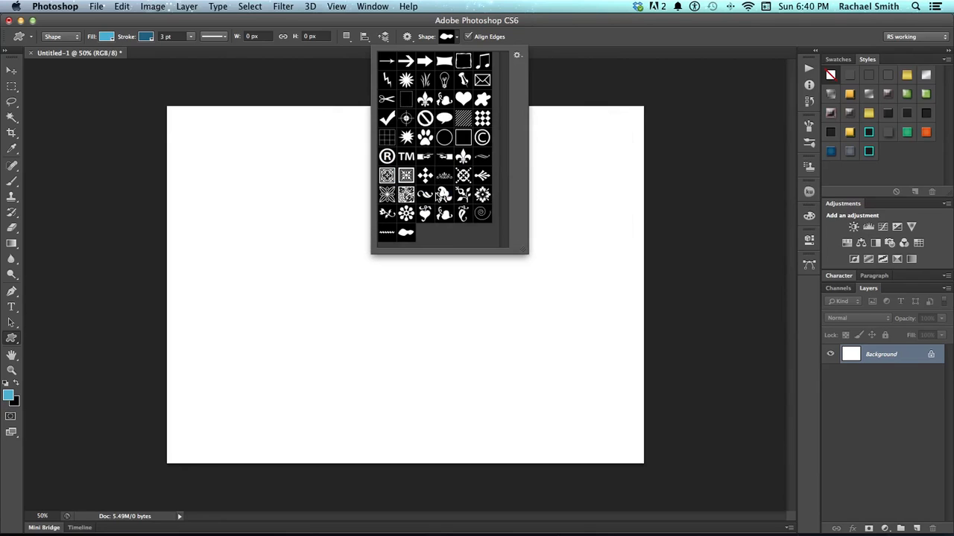
left_click_drag(504, 198, 502, 239)
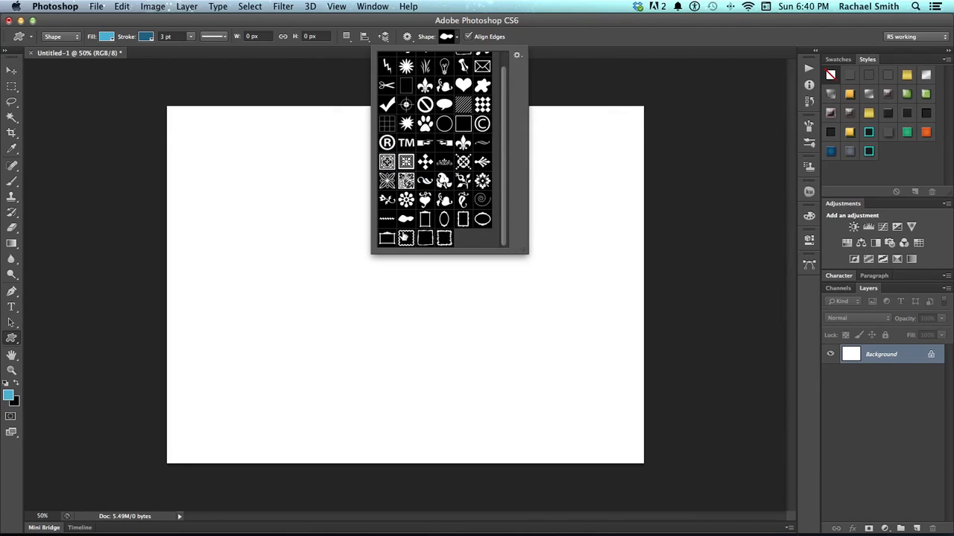
Step: Draw an ornate rectangular frame about 479 by 714 px, a large oval frame, and a small oval frame about 148 by 242 px
left_click(424, 220)
left_click_drag(210, 159, 361, 373)
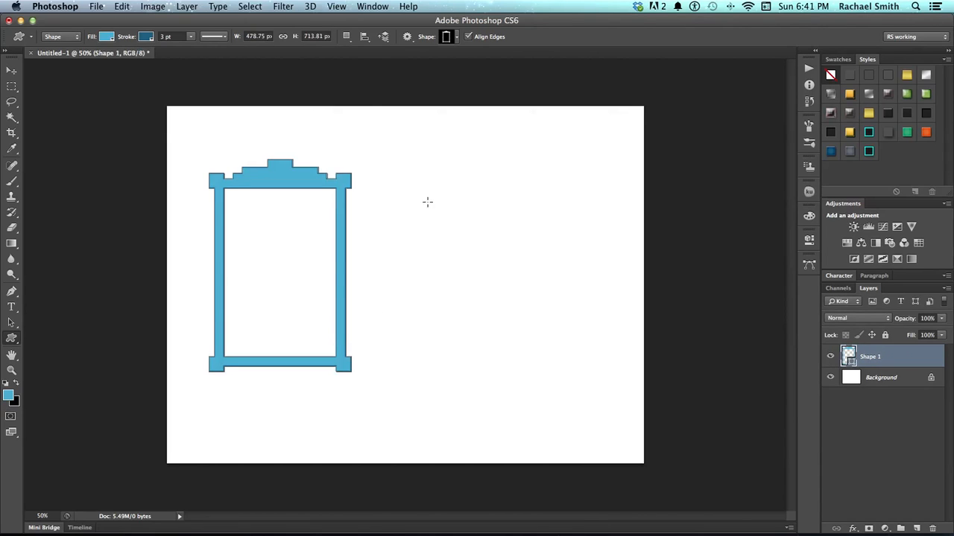
left_click(450, 36)
left_click(443, 219)
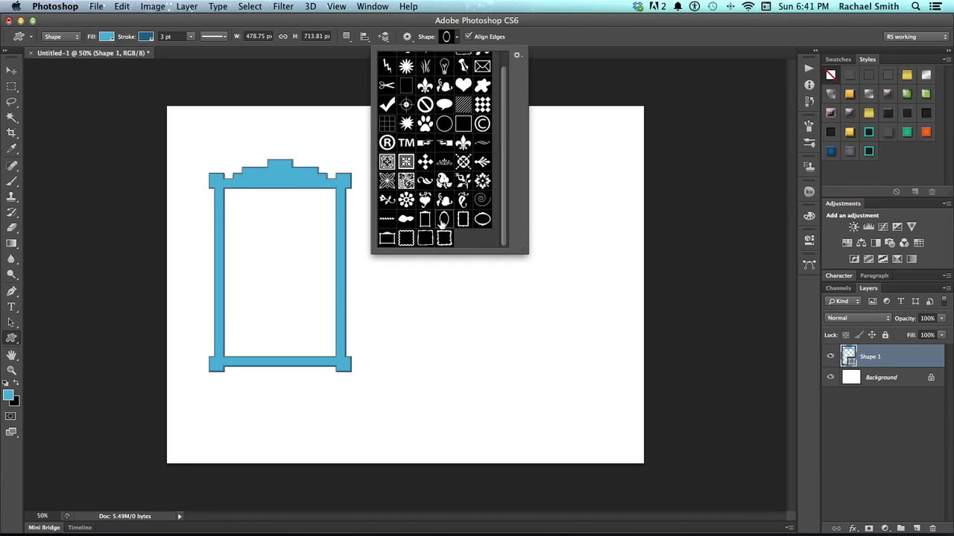
left_click_drag(405, 297, 494, 435)
left_click_drag(374, 163, 432, 233)
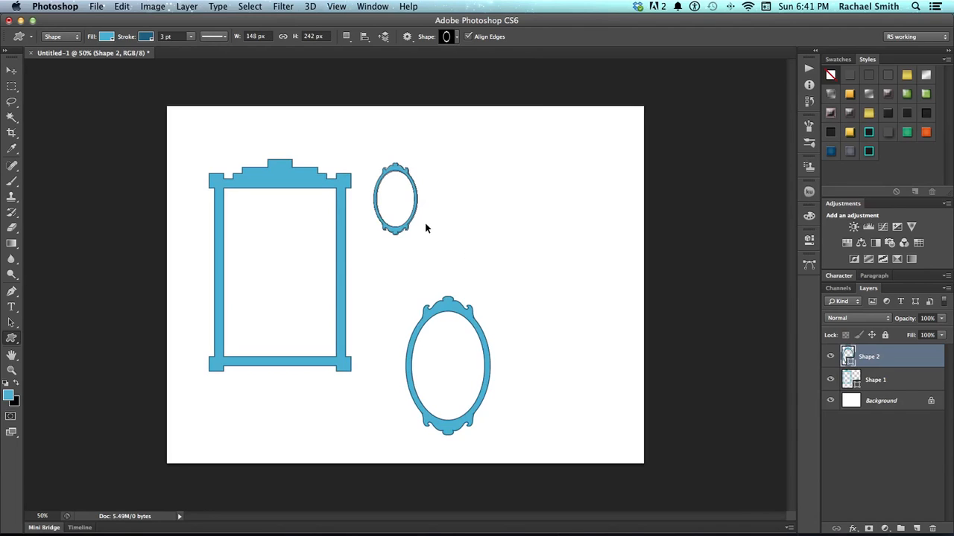
Step: Undo all the drawn frame shapes so that only the Background layer is left
key("super+z")
key("super+z")
key("super+z")
key("super+alt+z")
key("super+alt+z")
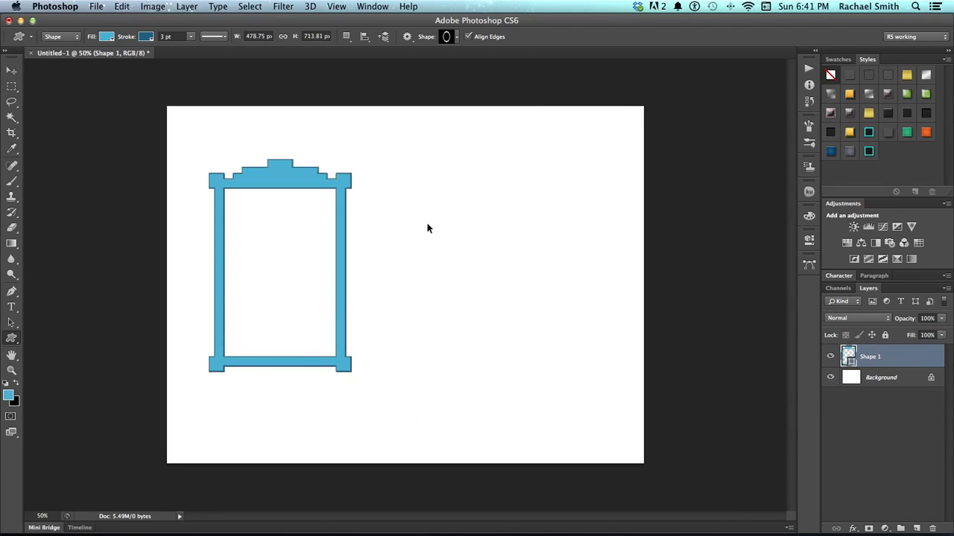
left_click(458, 40)
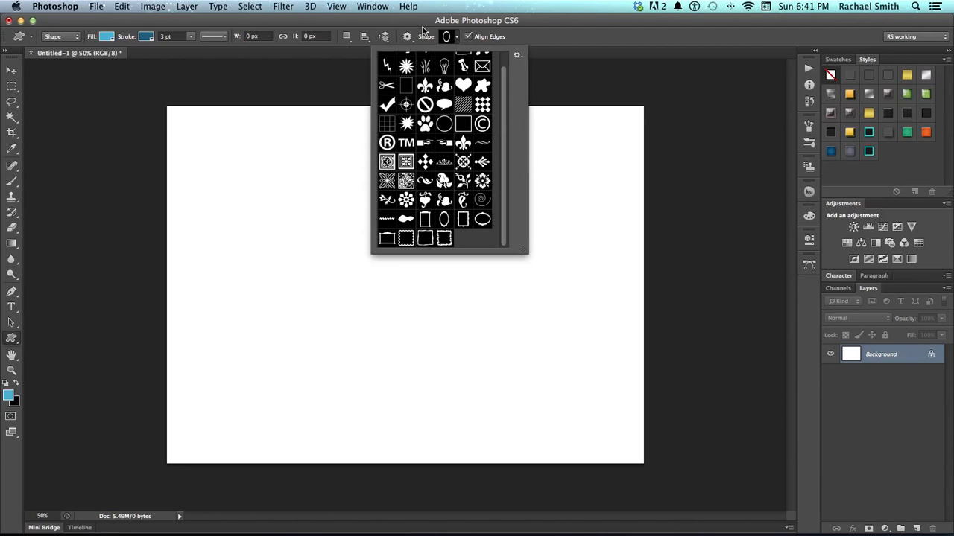
left_click(589, 39)
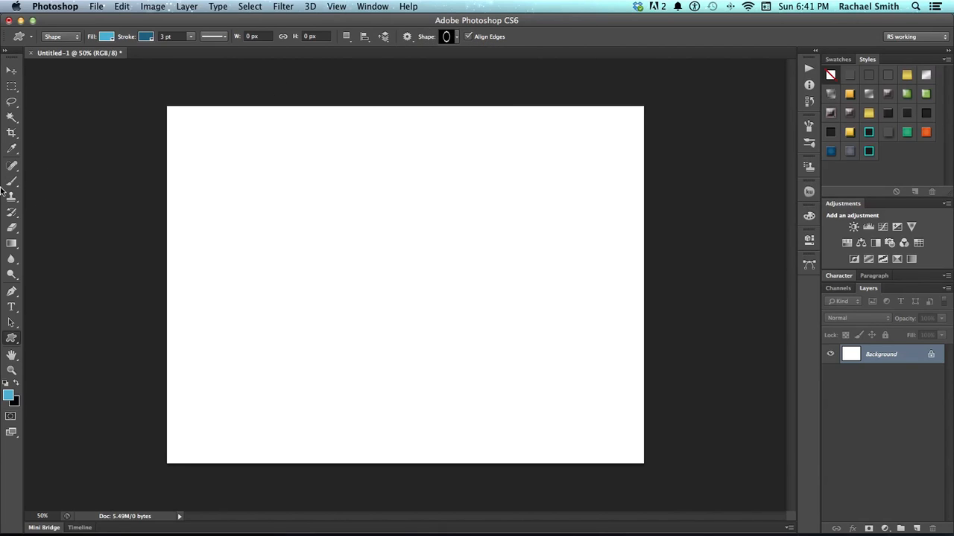
Step: Draw a wide rectangle in Path mode in the upper part of the canvas, with the Paths panel open
left_click(12, 337)
left_click(65, 337)
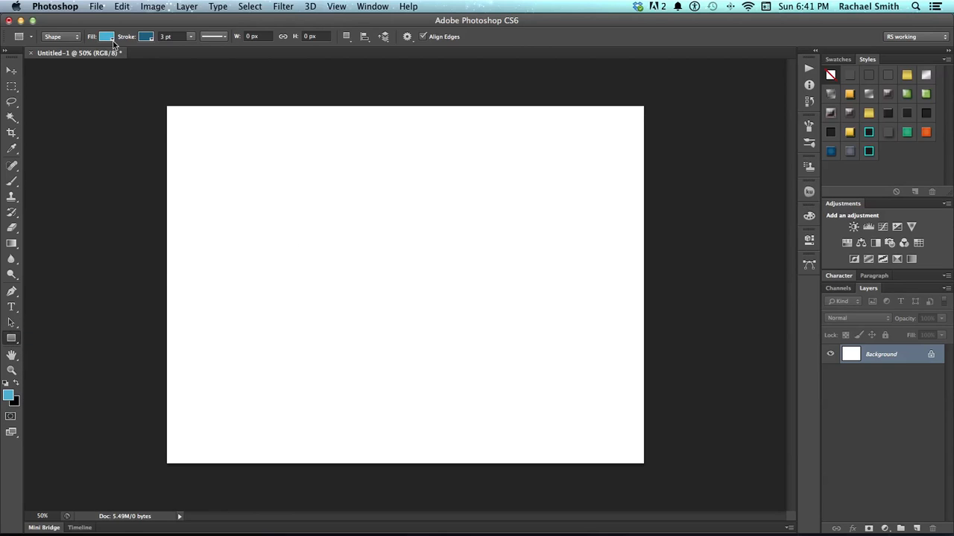
left_click(53, 37)
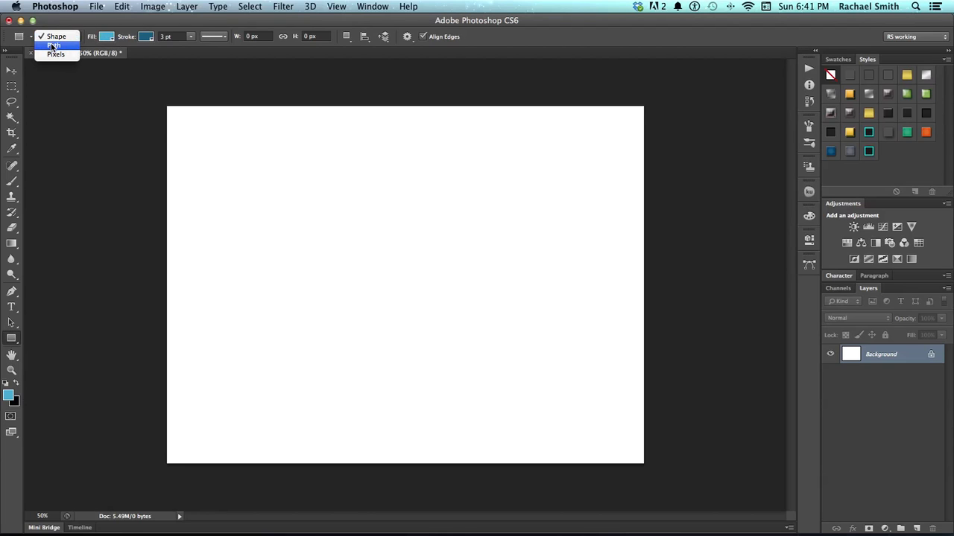
left_click(53, 46)
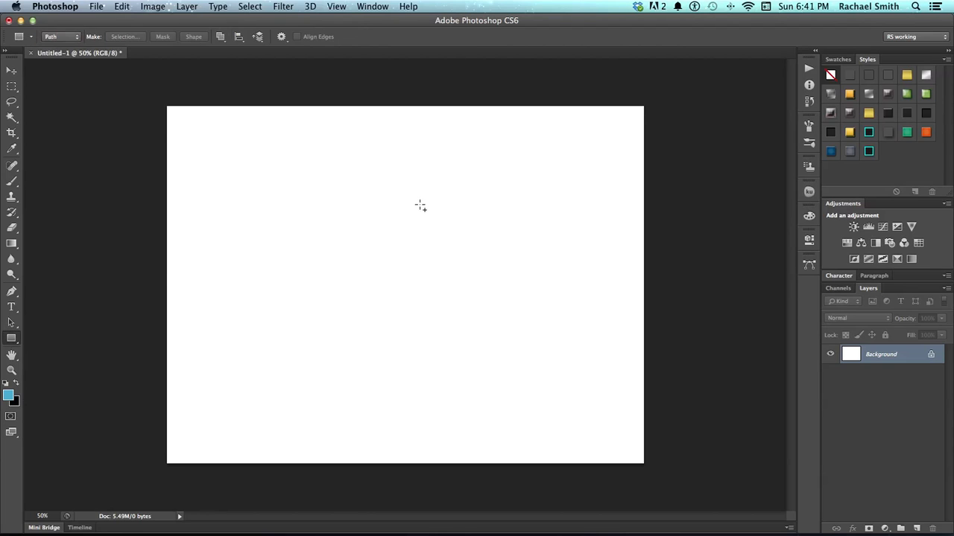
left_click(809, 265)
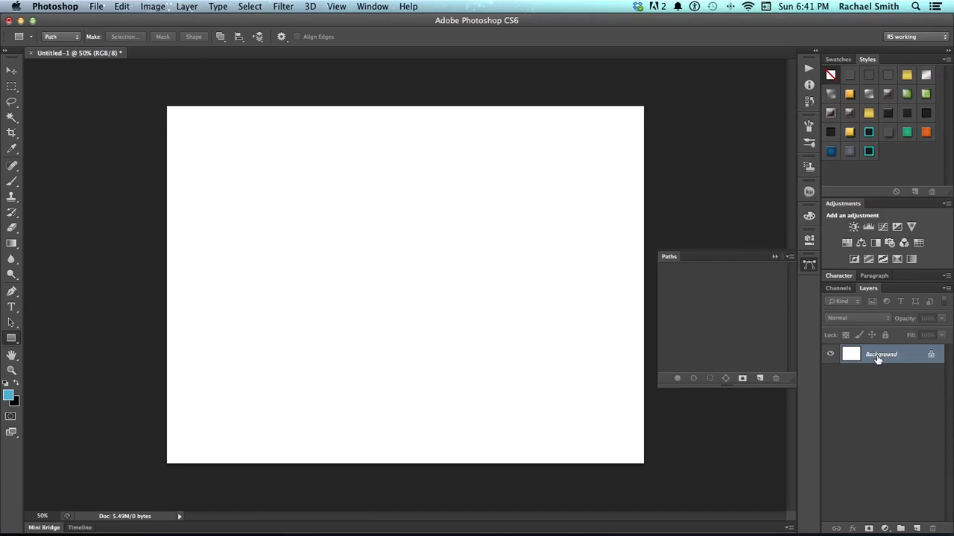
left_click_drag(228, 172, 448, 273)
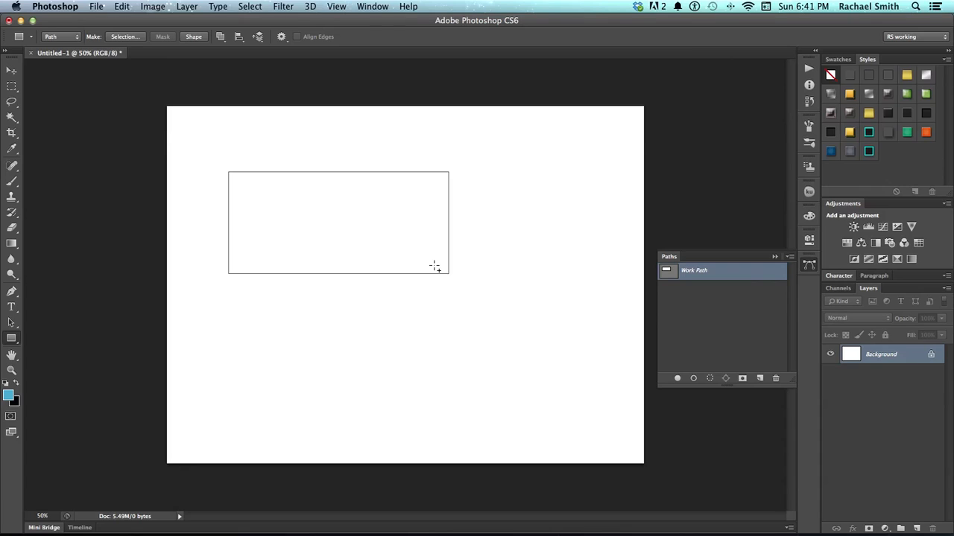
Step: Add three anchor points with the Pen tool along the right half of the rectangle path's bottom edge
key("p")
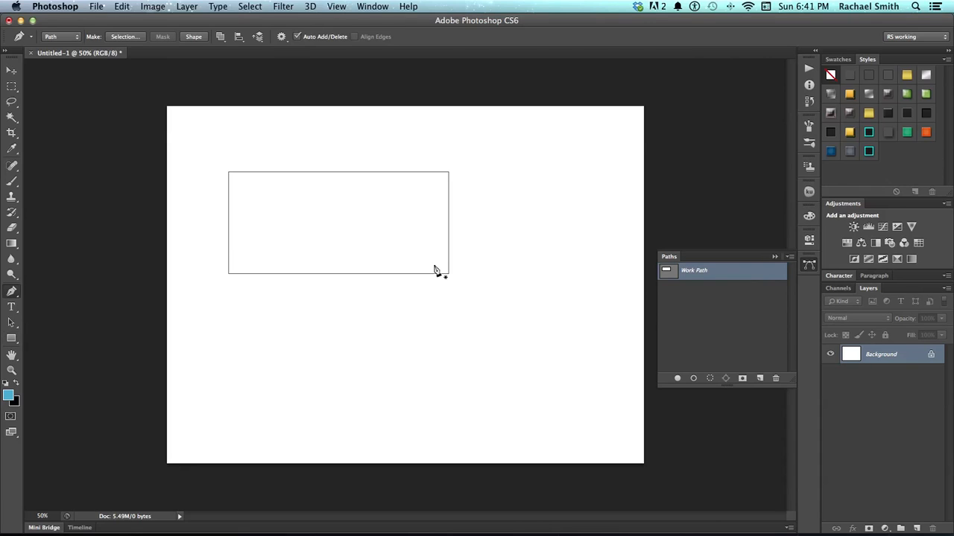
key("z")
left_click(385, 283)
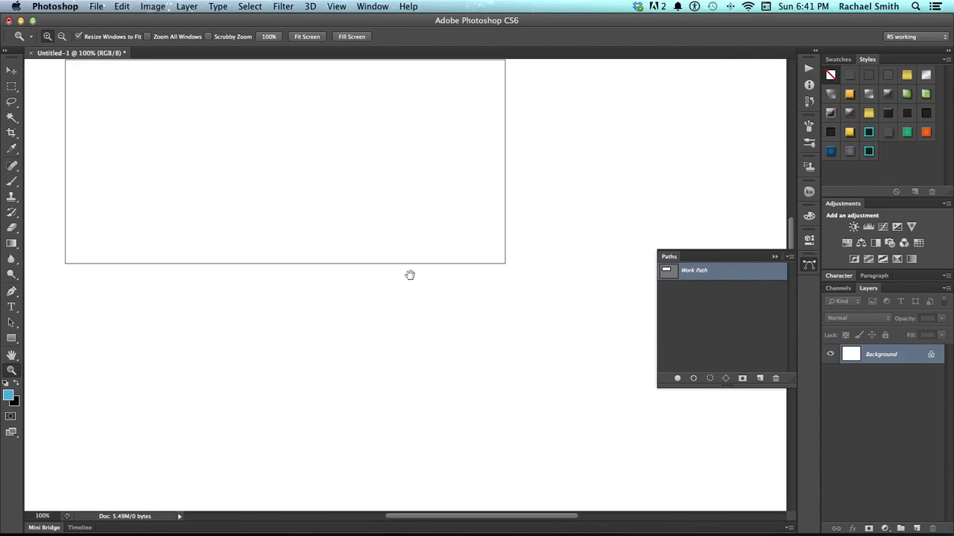
left_click_drag(410, 275, 427, 347)
key("p")
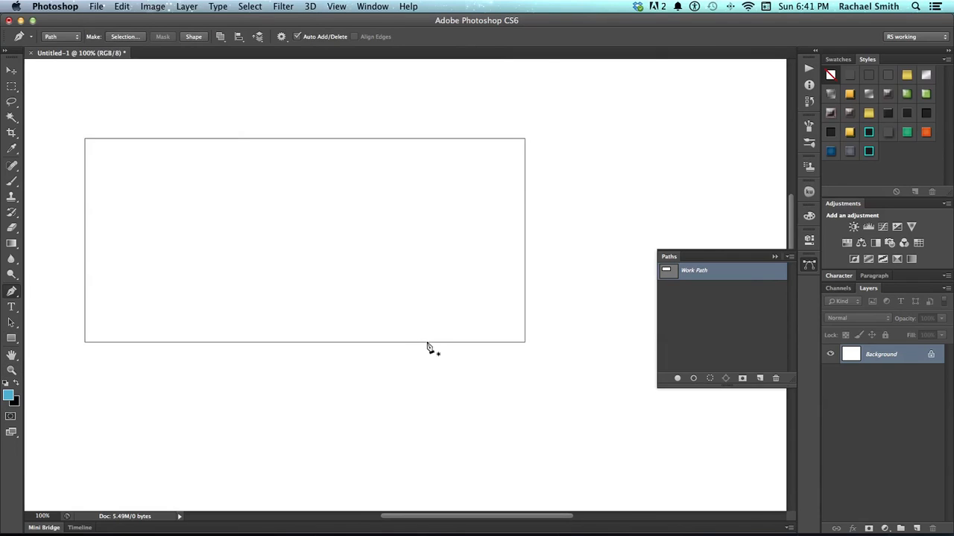
left_click(477, 343)
left_click(392, 343)
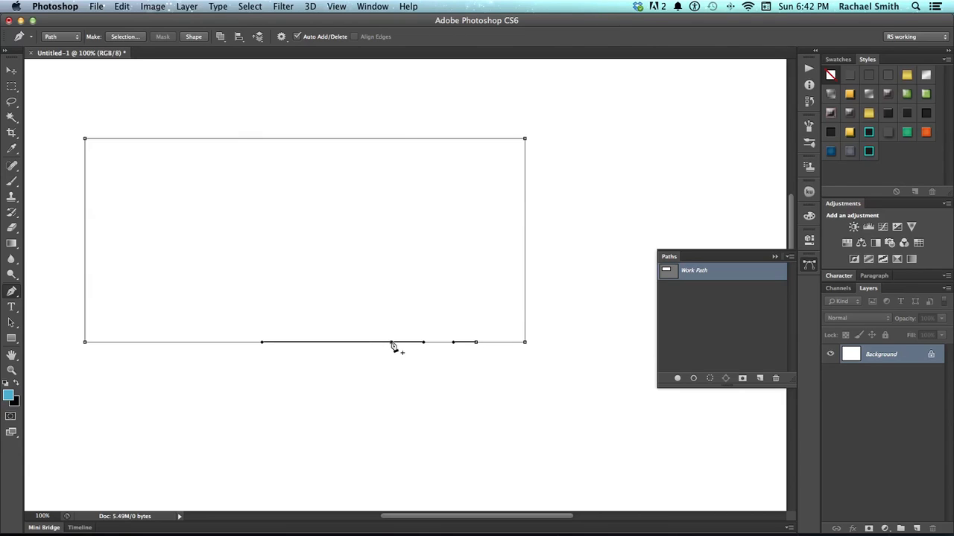
left_click(434, 343)
Step: Pull the middle added anchor point down into a tail, convert its tip to a corner, and straighten both sides of the tail
left_click_drag(435, 343, 481, 451)
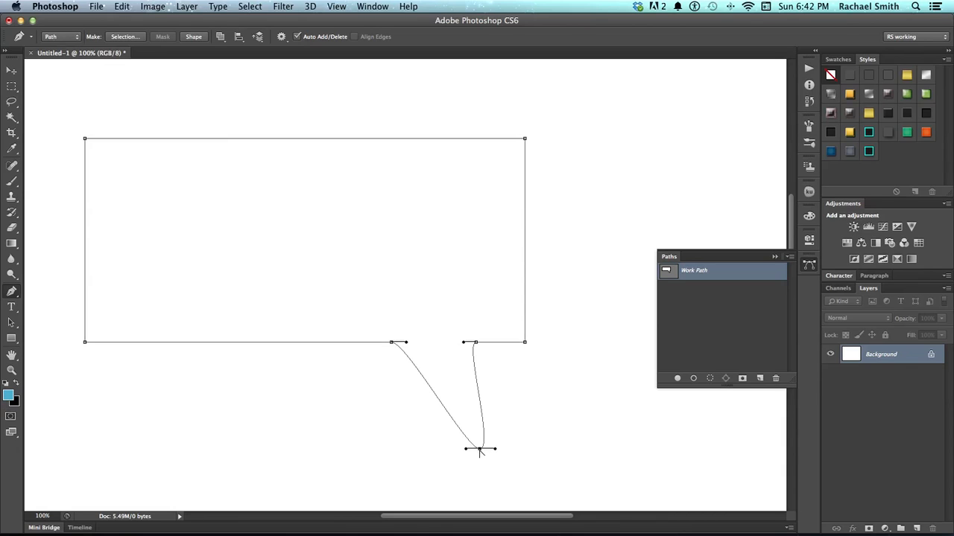
left_click(480, 449, "alt")
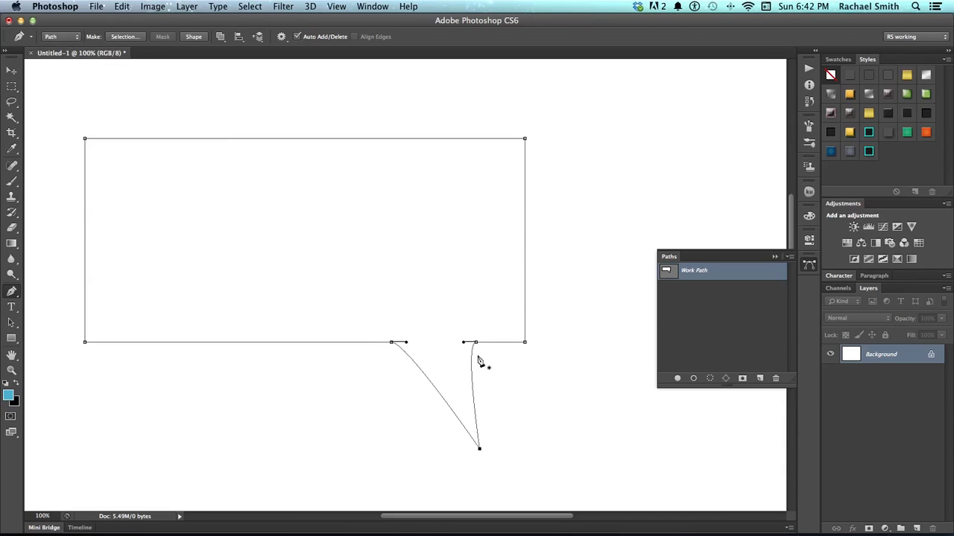
left_click_drag(464, 343, 475, 376)
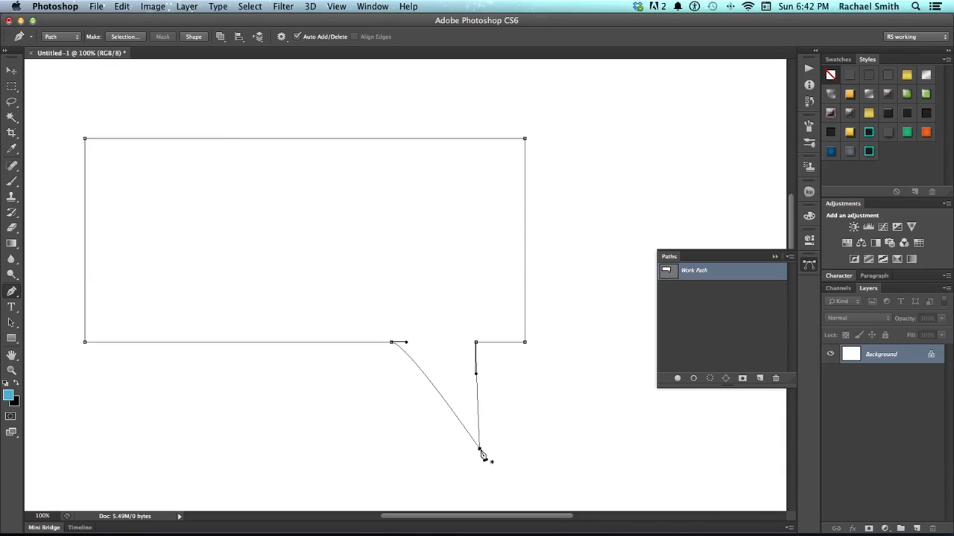
left_click_drag(480, 450, 476, 449)
left_click_drag(406, 343, 401, 355)
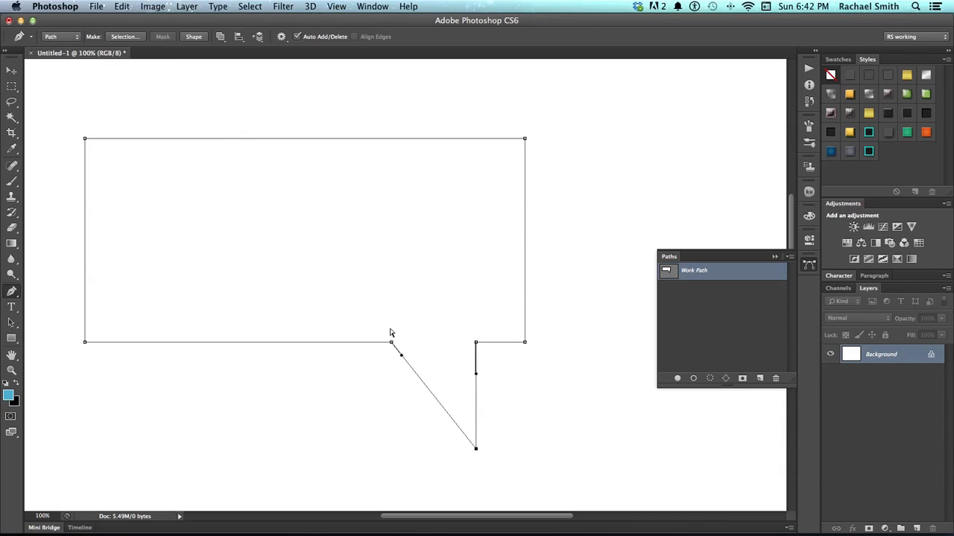
Step: Narrow the speech bubble's tail by moving its left base anchor point to the right along the bottom edge
left_click(391, 343, "super")
left_click_drag(391, 343, 419, 342)
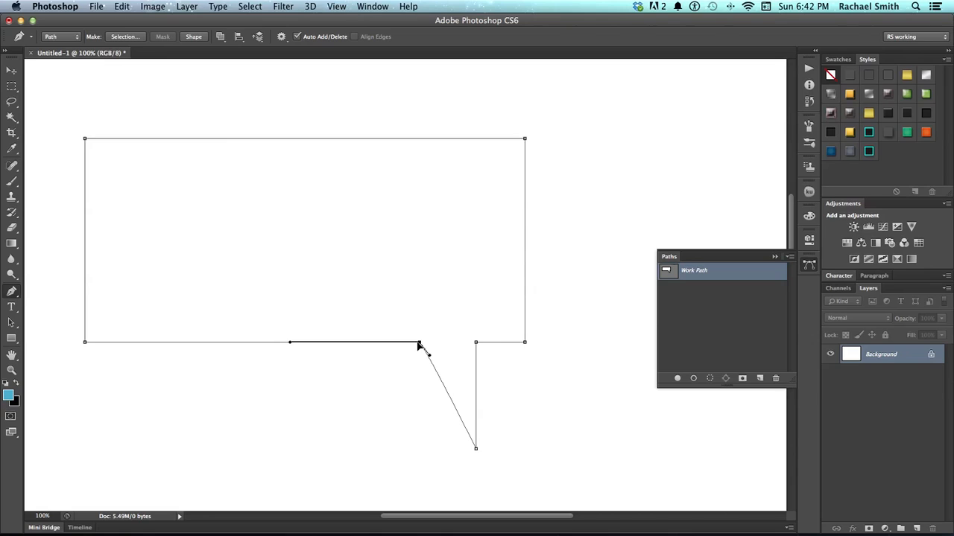
left_click(507, 387, "super")
Step: Select the whole speech bubble path and define it as a custom shape, accepting the name Shape 2
left_click_drag(70, 130, 549, 465)
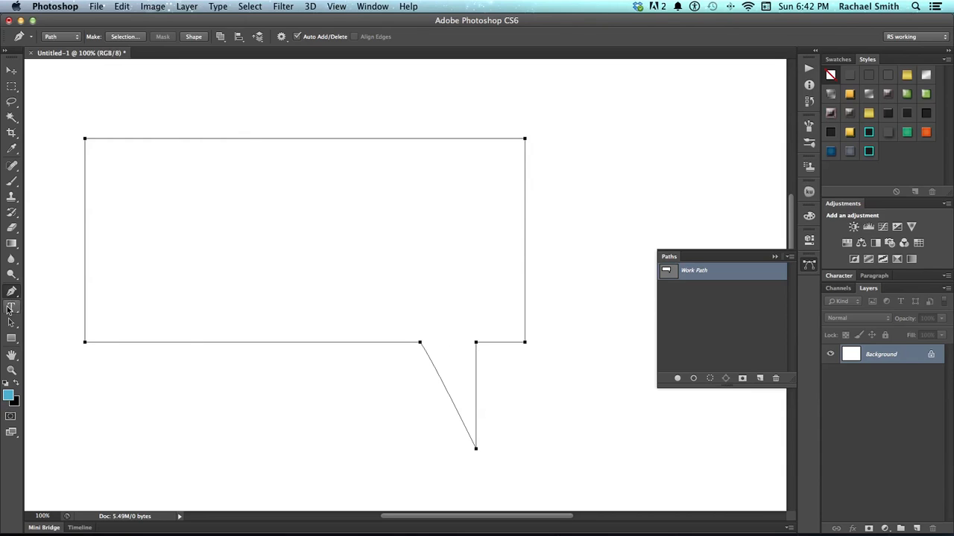
left_click(11, 338)
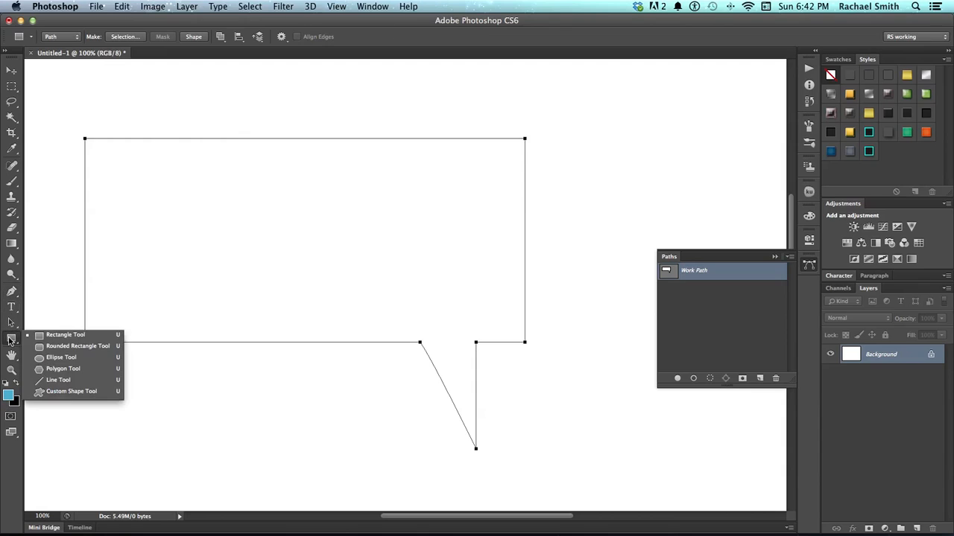
left_click(71, 392)
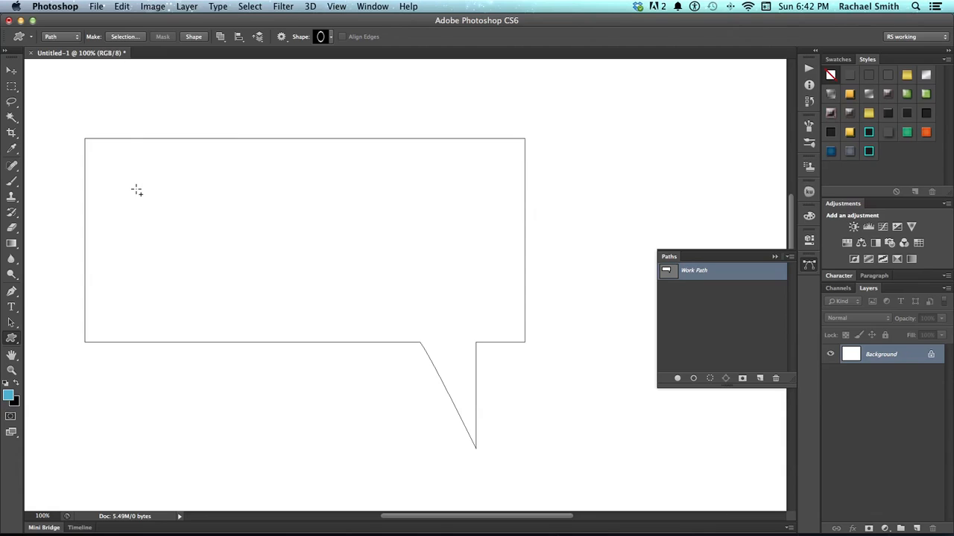
key("p")
left_click_drag(72, 124, 568, 470)
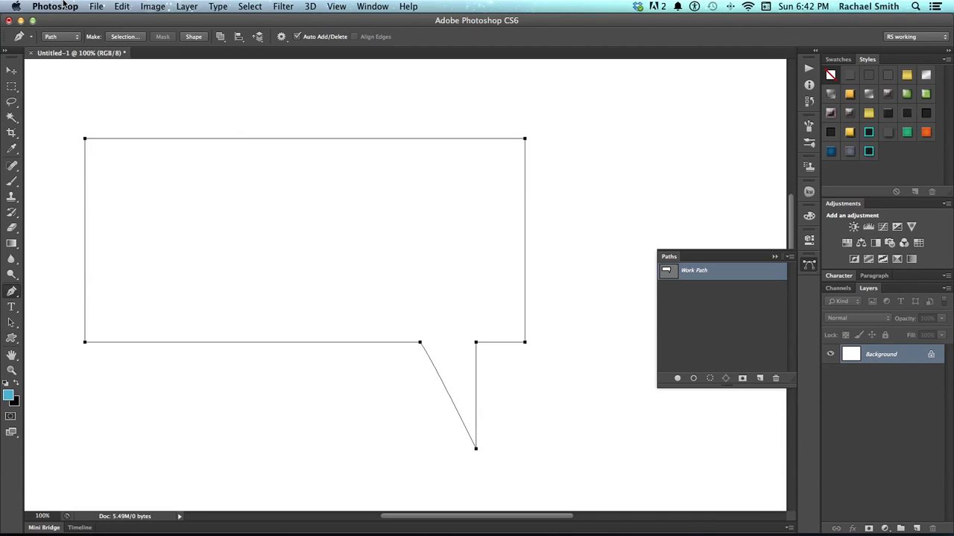
left_click(122, 6)
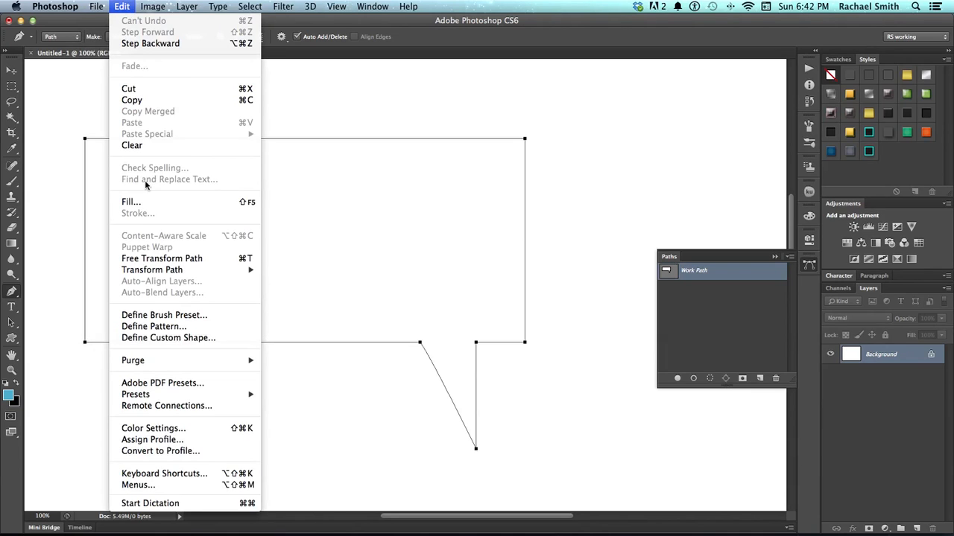
left_click(160, 339)
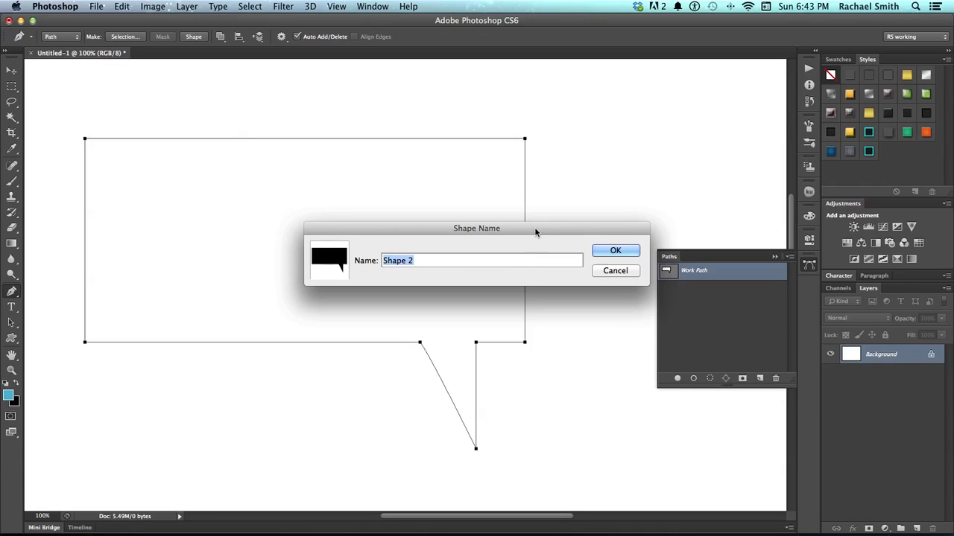
left_click_drag(536, 228, 479, 226)
left_click(556, 248)
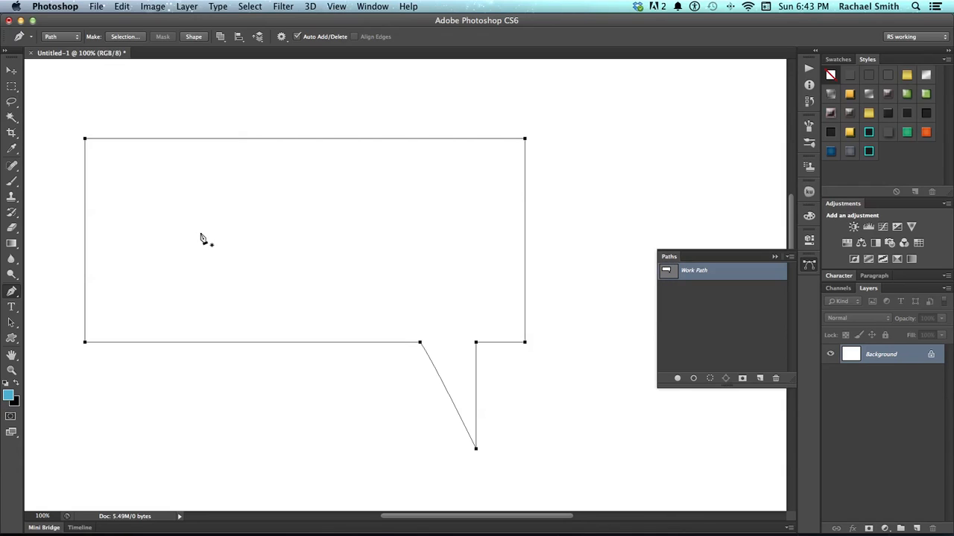
Step: Choose the new speech bubble with the Custom Shape tool and draw three smaller bubble paths beside the large one
left_click(11, 339)
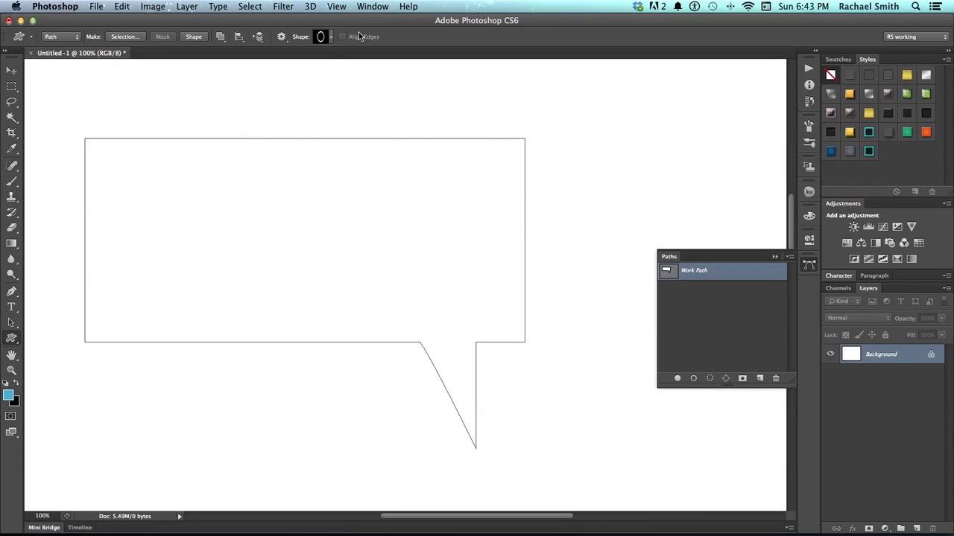
left_click(331, 40)
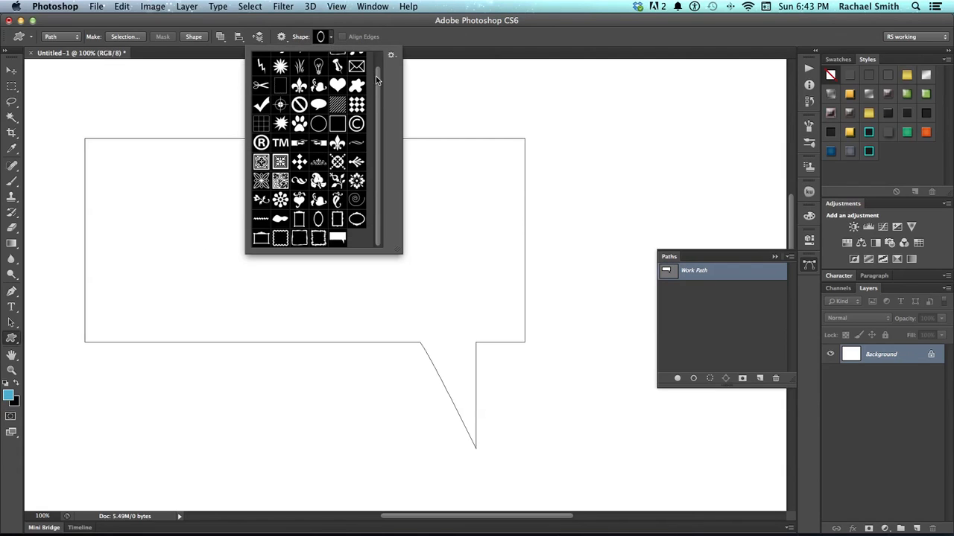
left_click(337, 239)
left_click(566, 136)
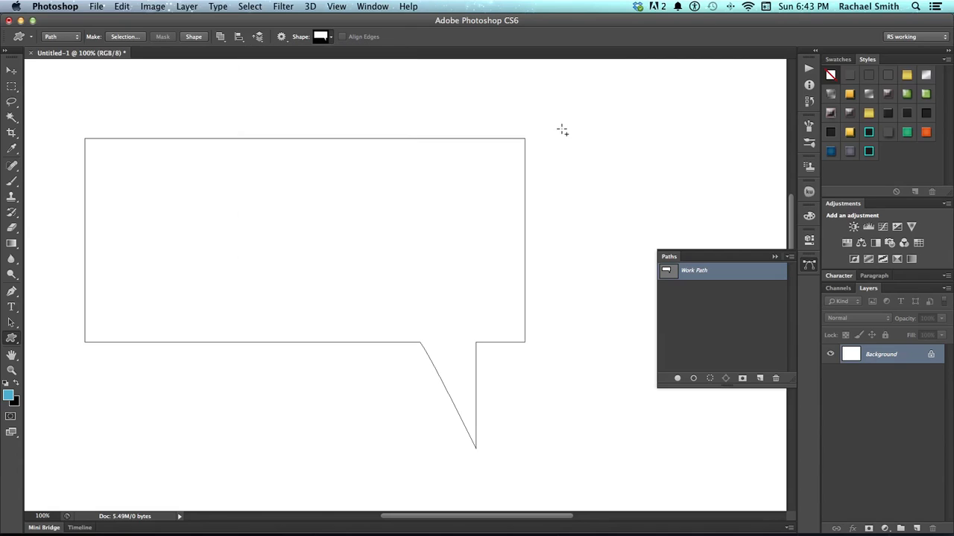
left_click_drag(562, 130, 663, 224)
left_click_drag(679, 155, 728, 218)
left_click_drag(700, 110, 745, 135)
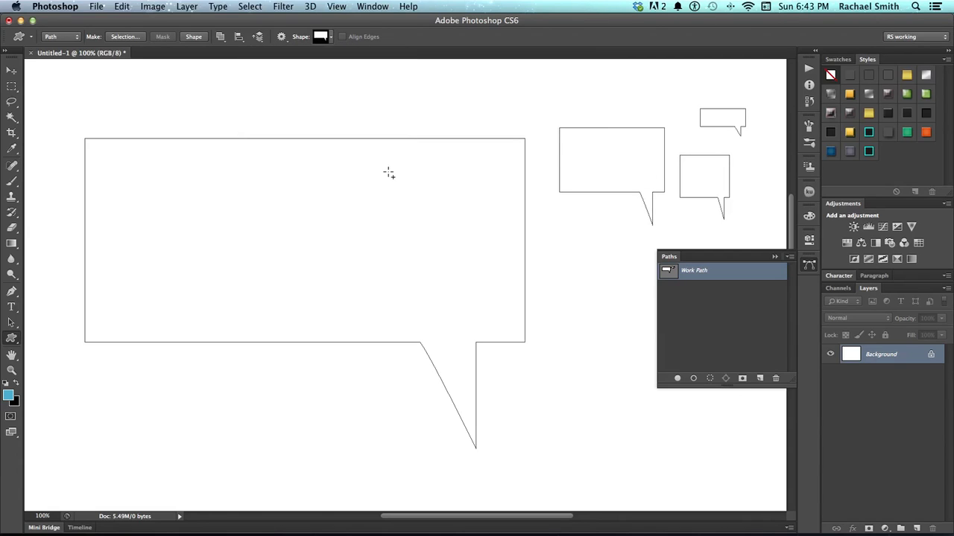
Step: Open the Preset Manager for custom shapes, select the new speech bubble together with some frame shapes, and close the manager
left_click(331, 40)
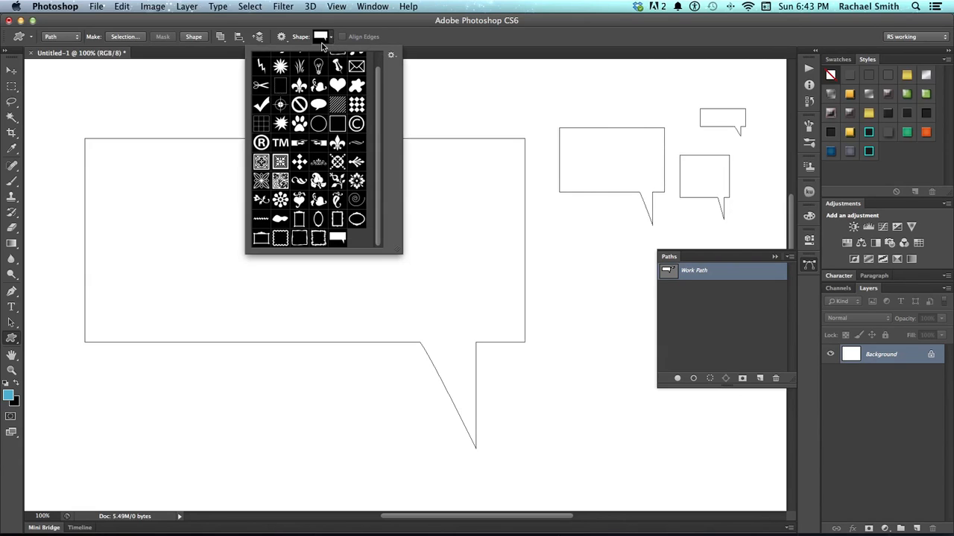
left_click(391, 56)
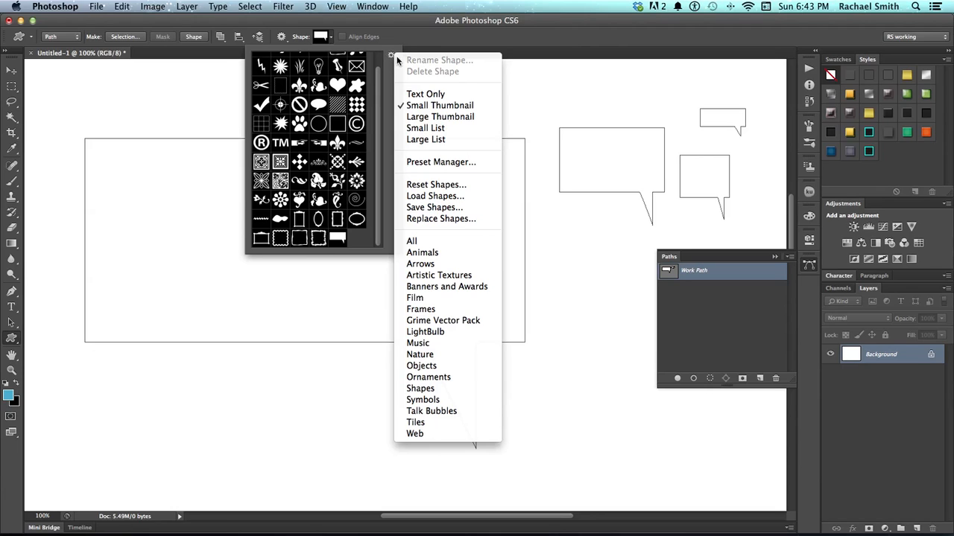
left_click(439, 161)
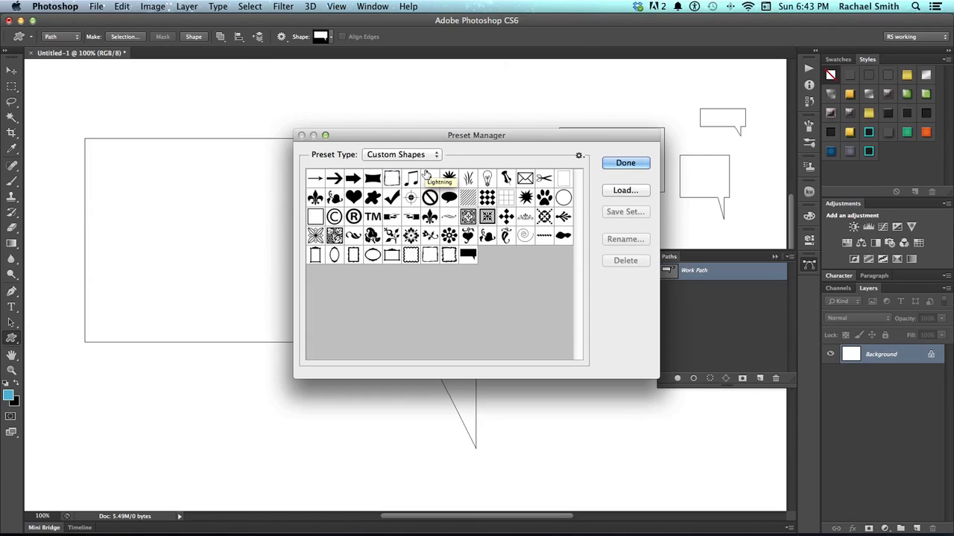
left_click(468, 256)
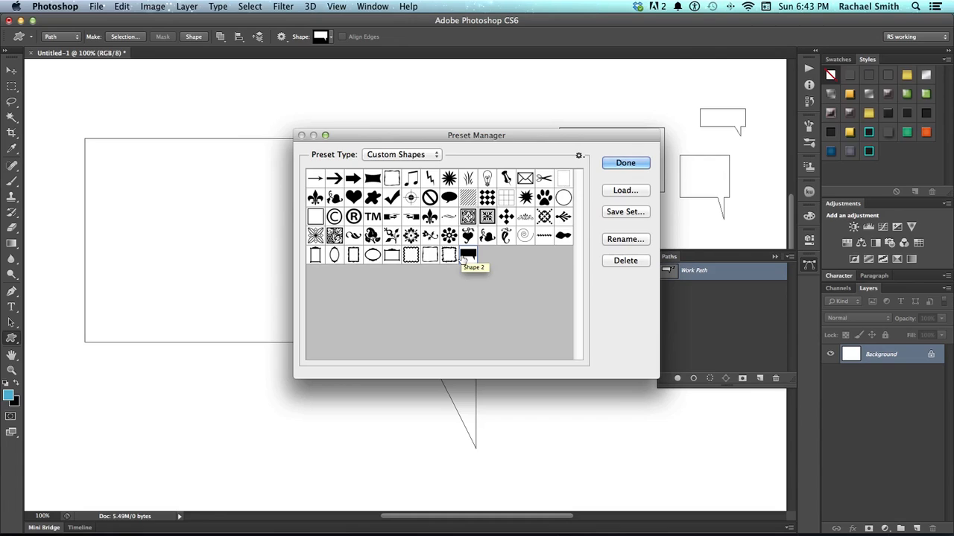
left_click(391, 256, "shift")
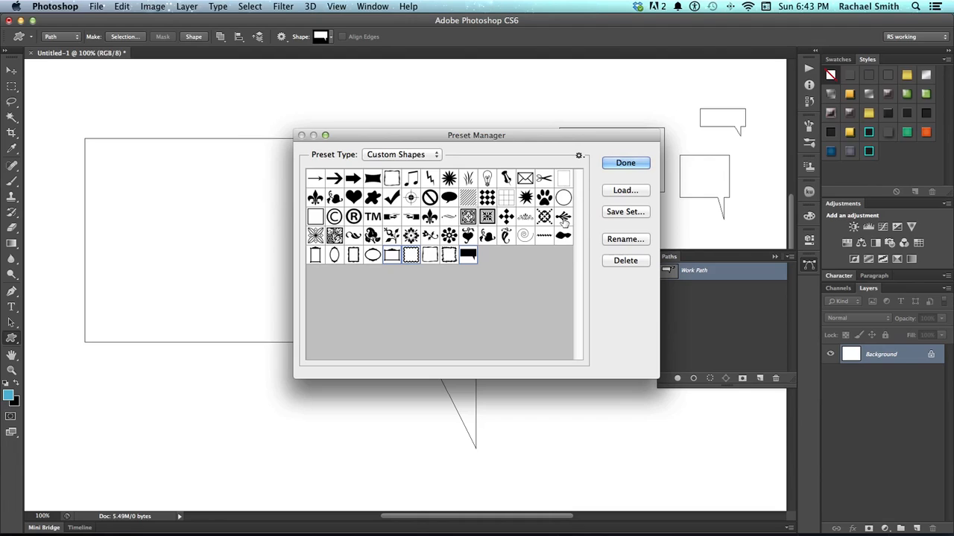
left_click(626, 164)
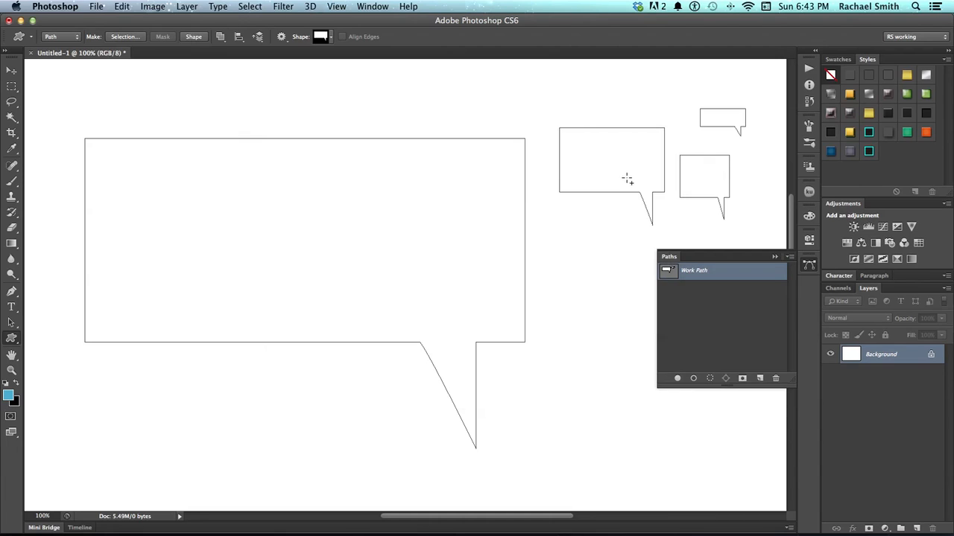
Step: Delete all the speech bubble paths to leave an empty canvas
key("p")
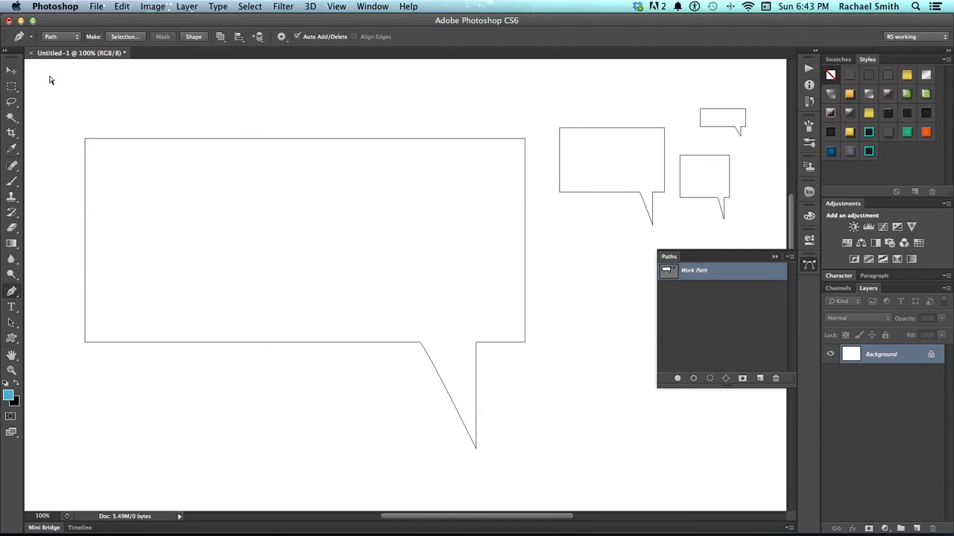
left_click_drag(49, 75, 772, 473)
key("Delete")
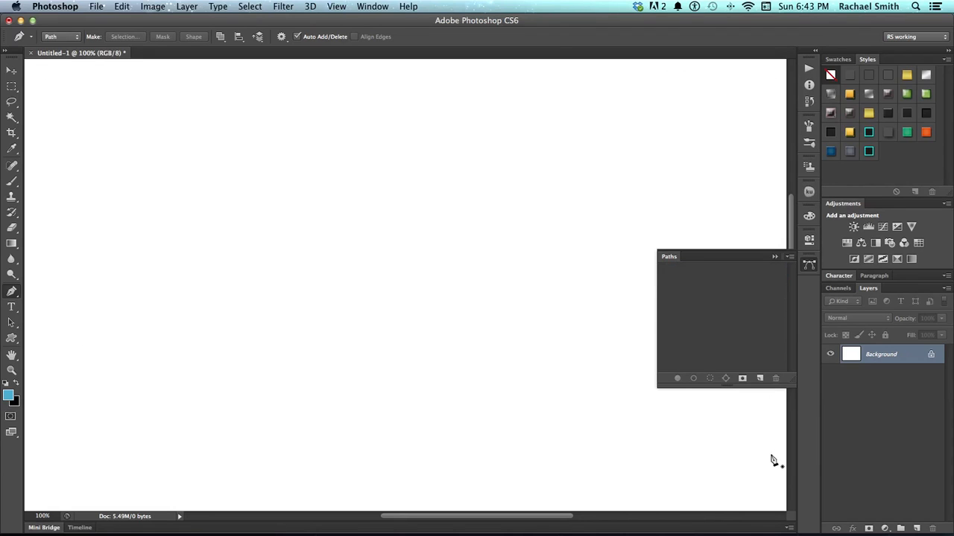
Step: Switch to Google Chrome and search the web for "photoshop shape free" in a new tab
mouse_move(413, 528)
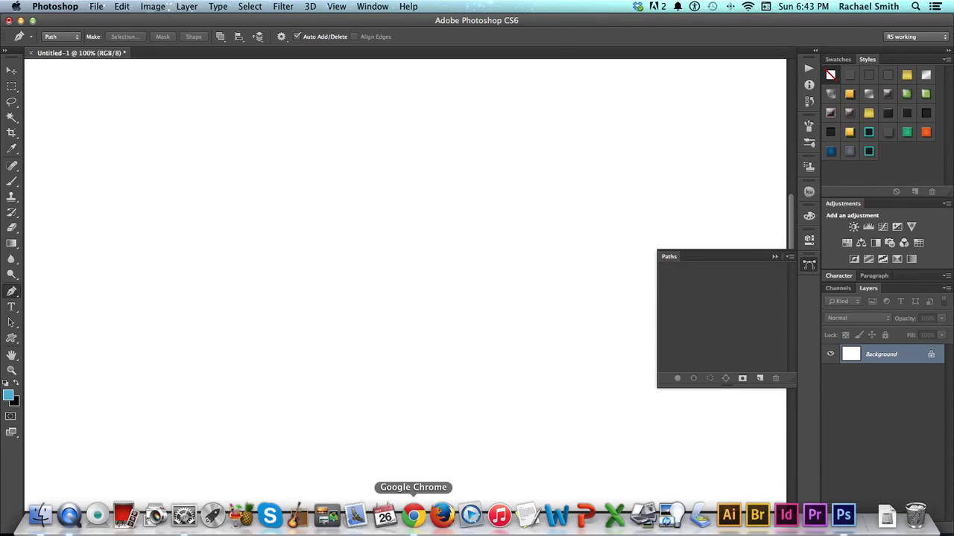
left_click(413, 517)
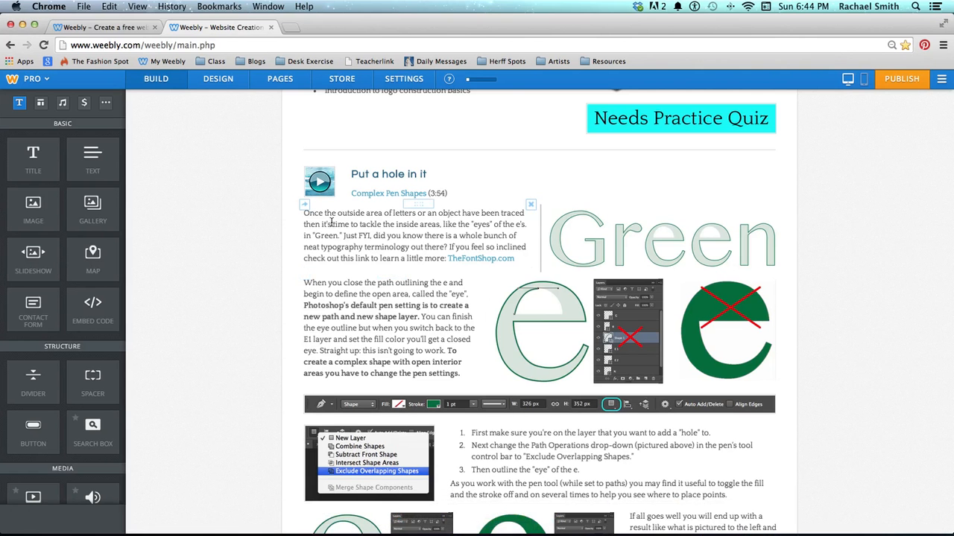
key("super+t")
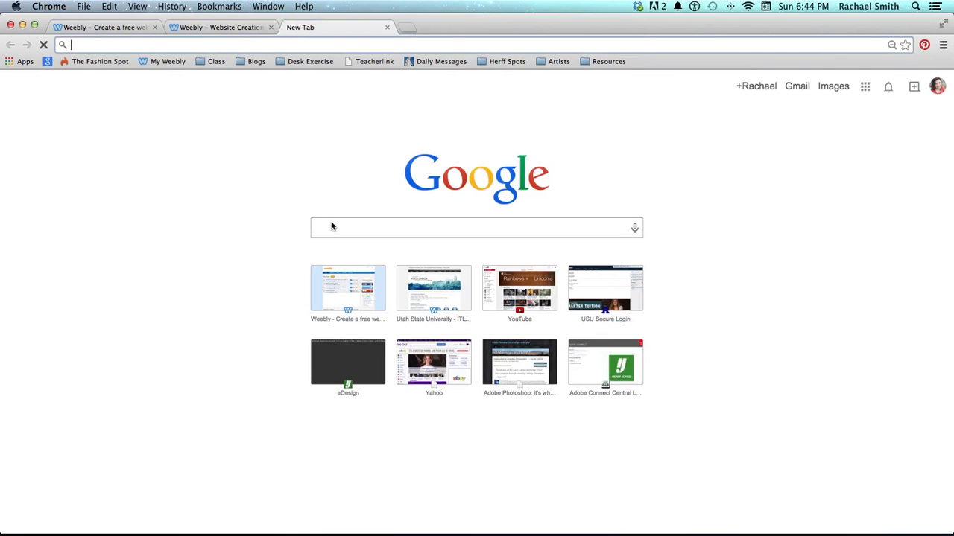
type("photoshop ")
type("shape")
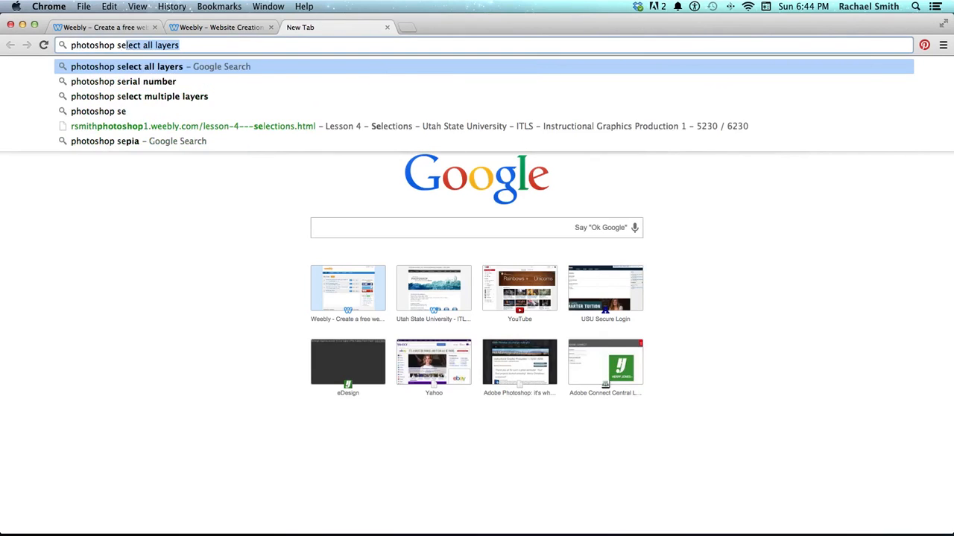
key("BackSpace")
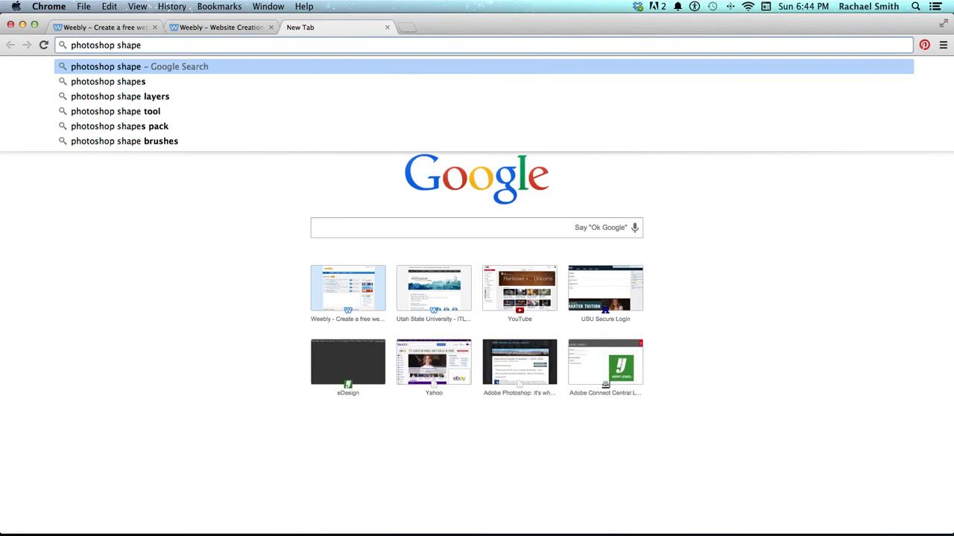
type("free")
key("Return")
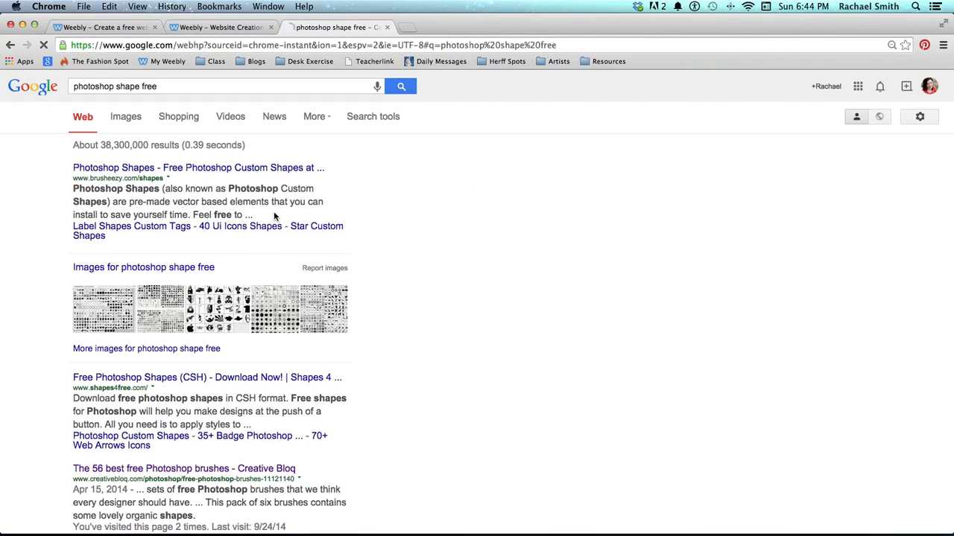
Step: Open Creative Bloq's article on the 56 best free Photoshop brushes and look through its first few brush sets
scroll(273, 358, "down", 1)
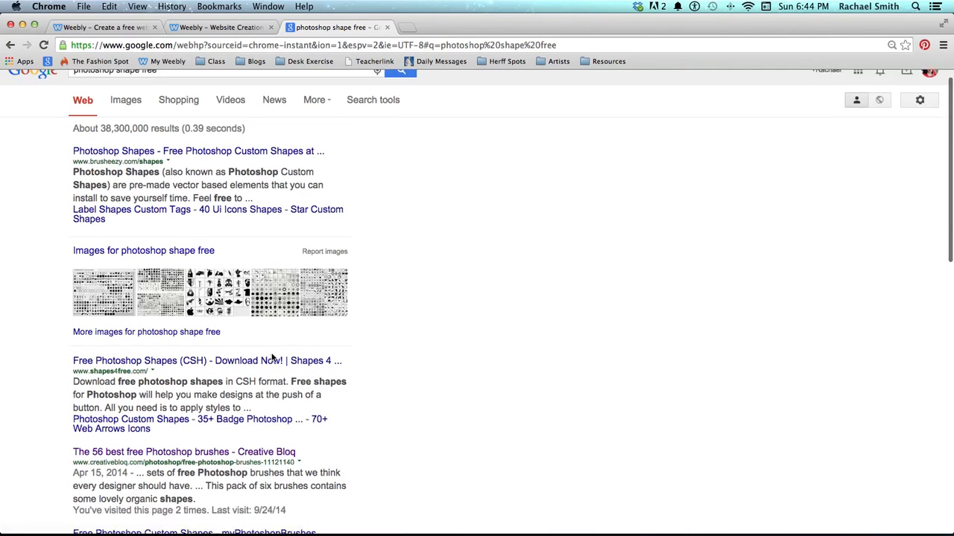
left_click(242, 430)
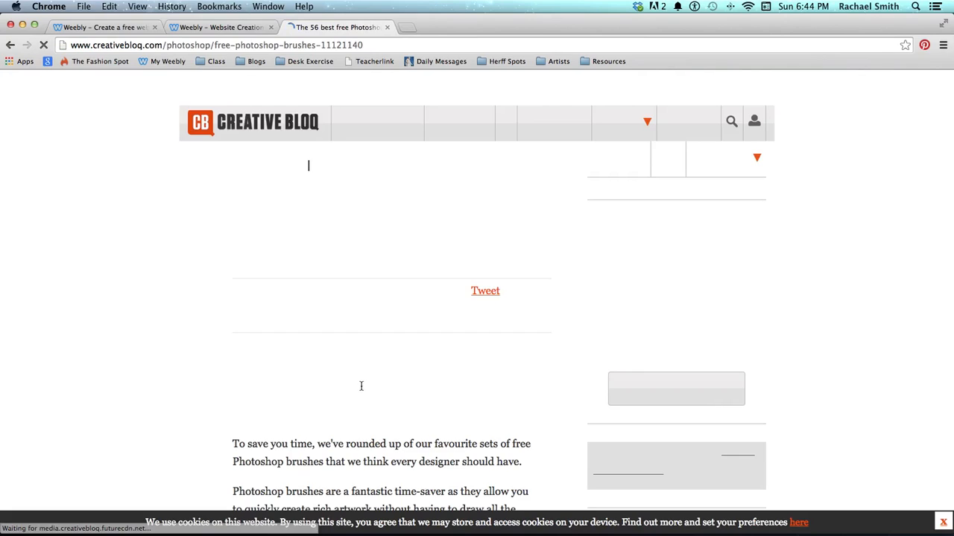
scroll(377, 393, "down", 5)
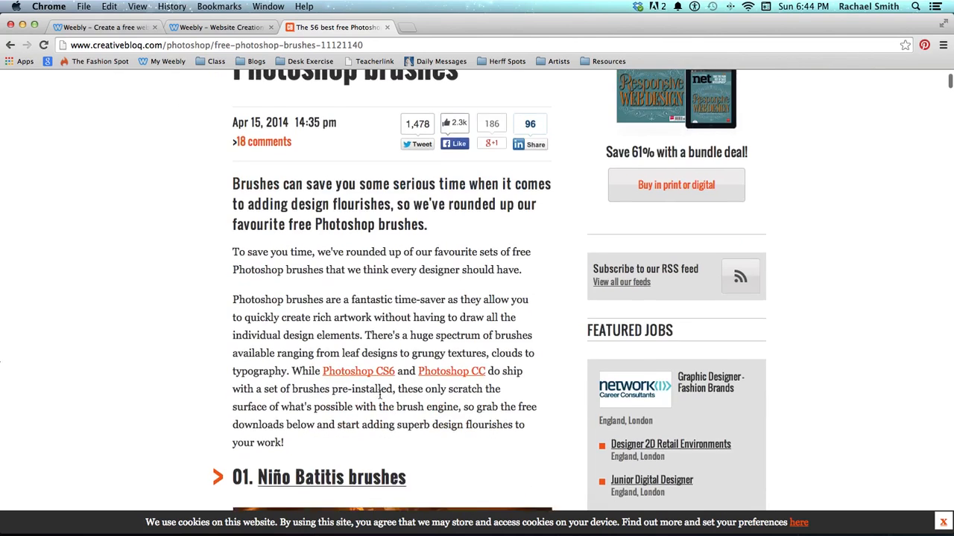
scroll(377, 394, "down", 3)
scroll(356, 404, "down", 20)
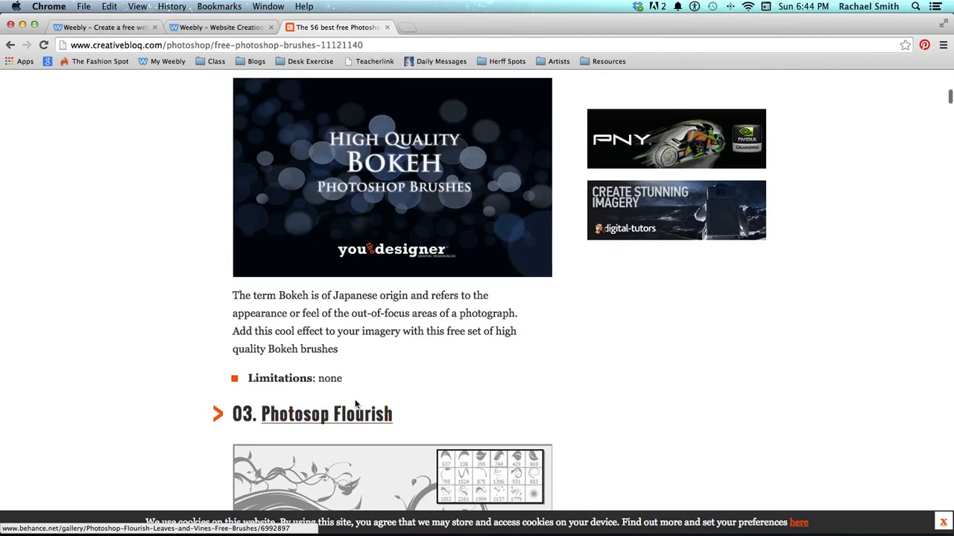
scroll(356, 404, "down", 3)
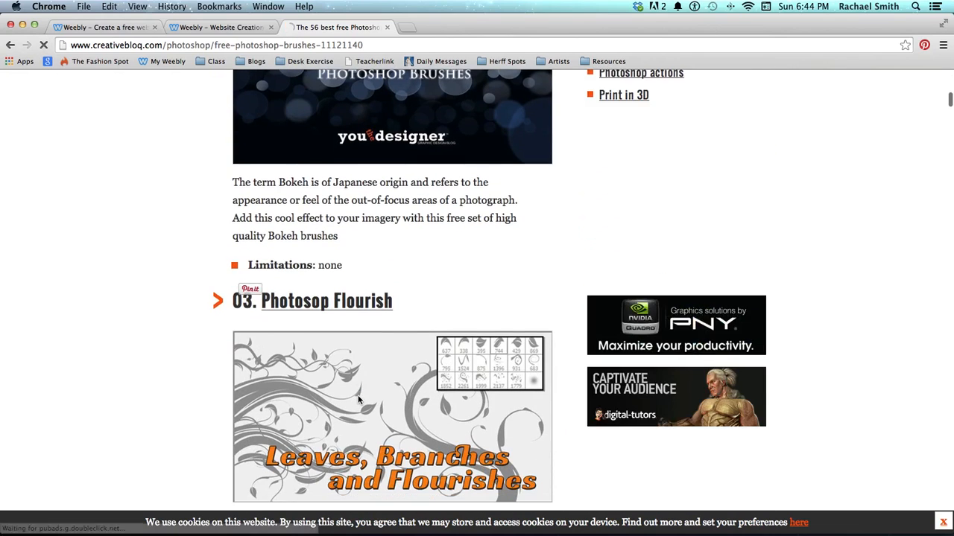
scroll(358, 400, "down", 8)
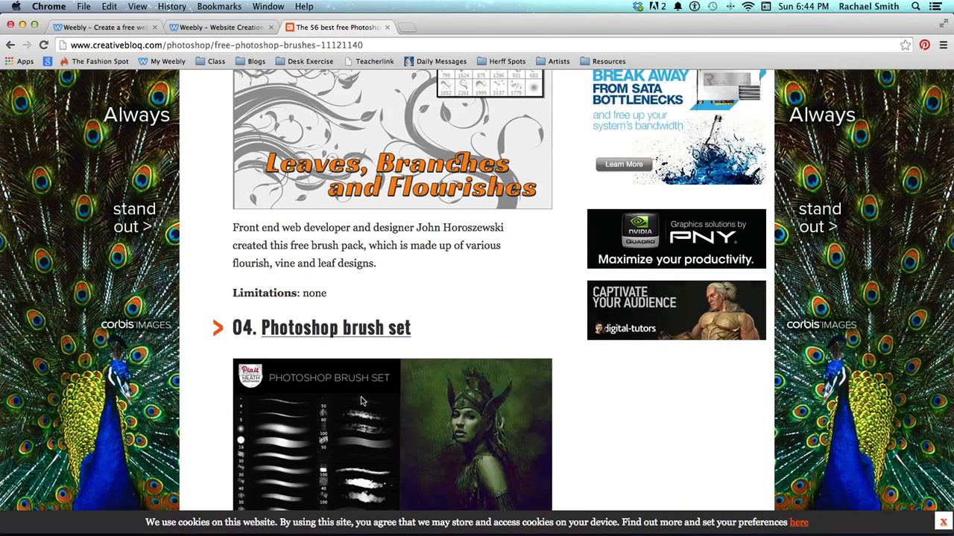
scroll(361, 401, "down", 2)
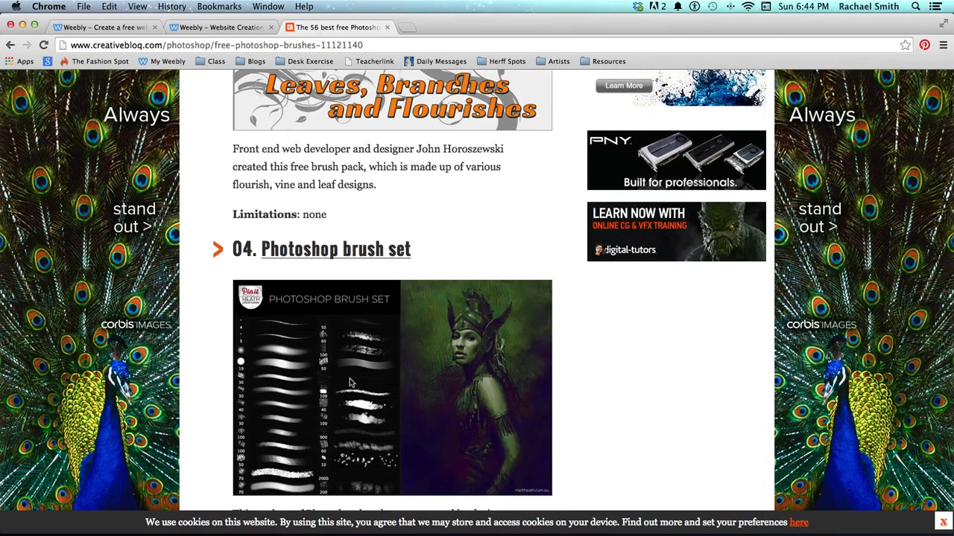
scroll(350, 383, "up", 6)
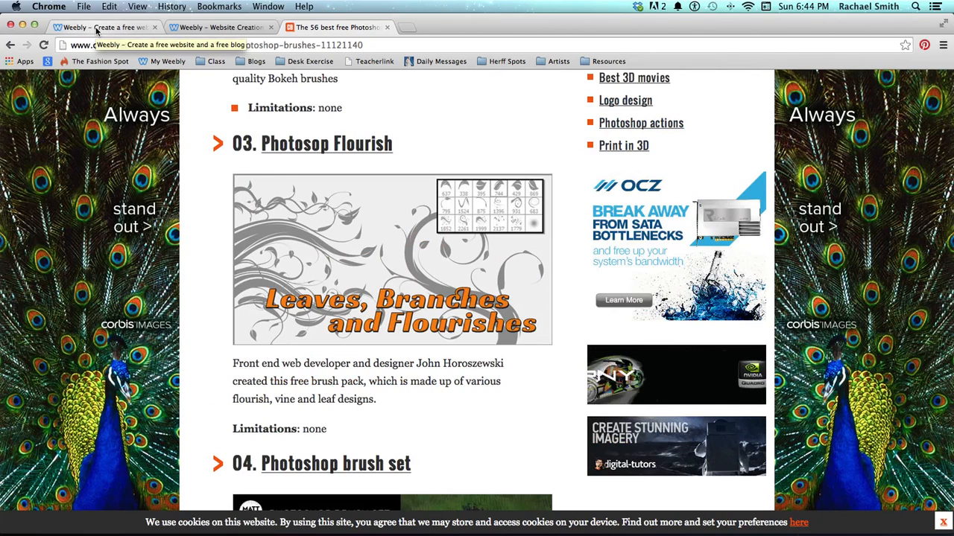
Step: View the Weebly site list and switch back to Photoshop
left_click(96, 28)
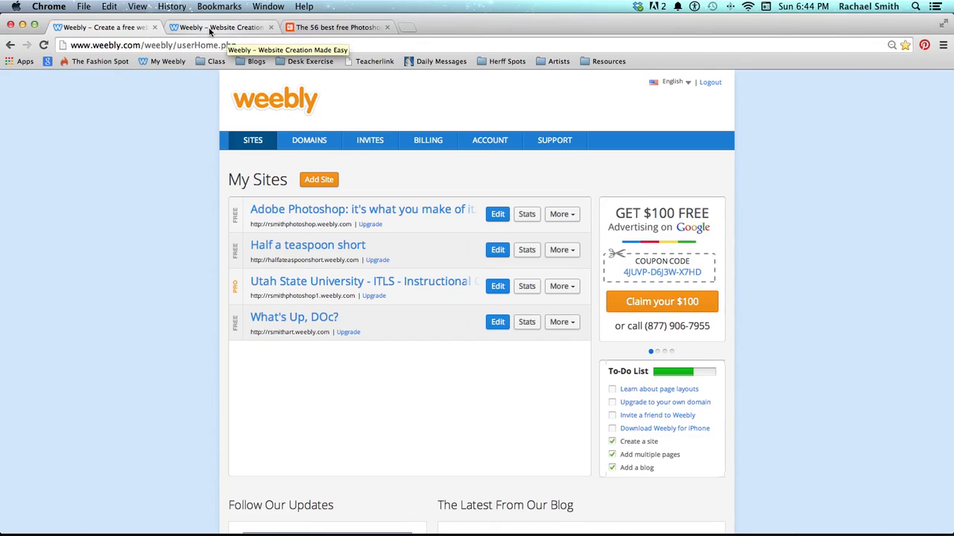
key("super+Tab")
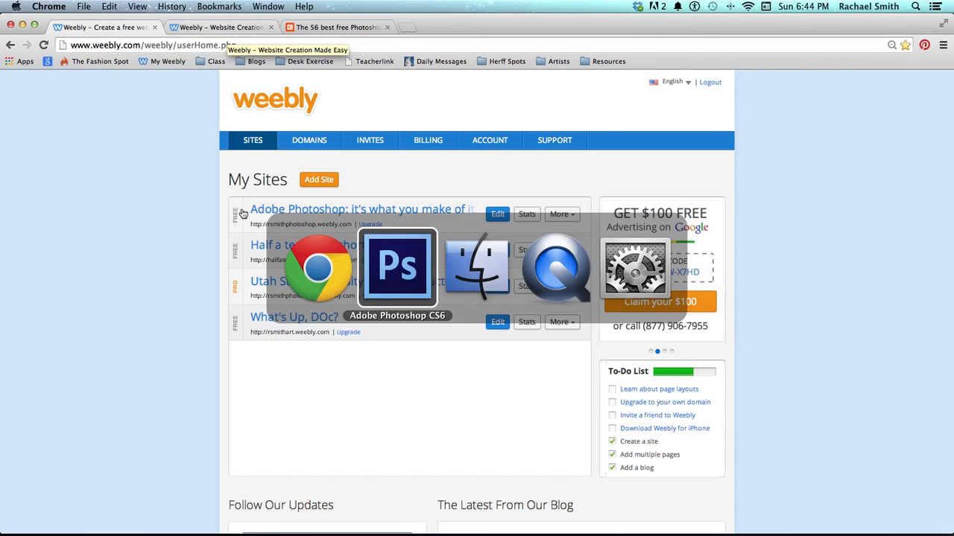
left_click(395, 263)
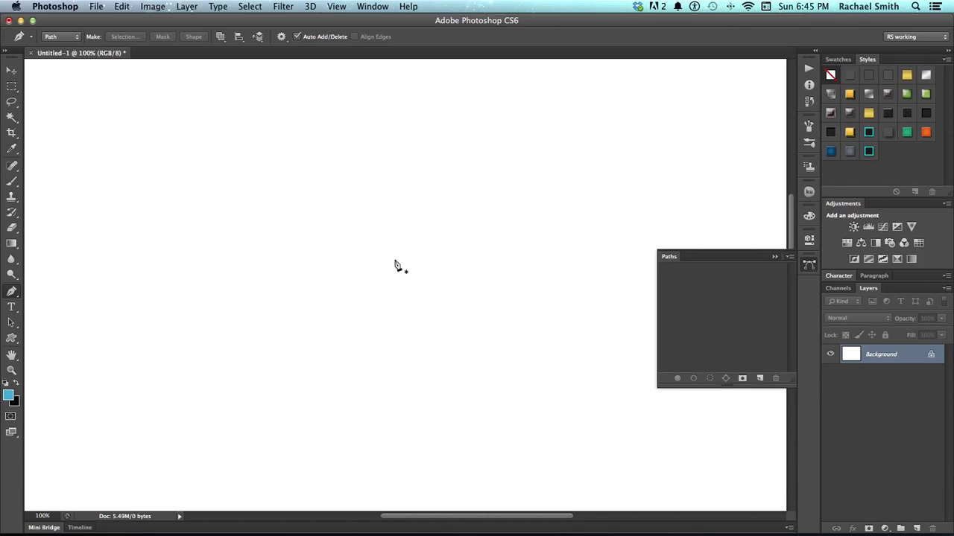
Step: With the Ellipse tool in Shape mode and no stroke, draw a blue circle about 268 px across near the canvas centre
key("u")
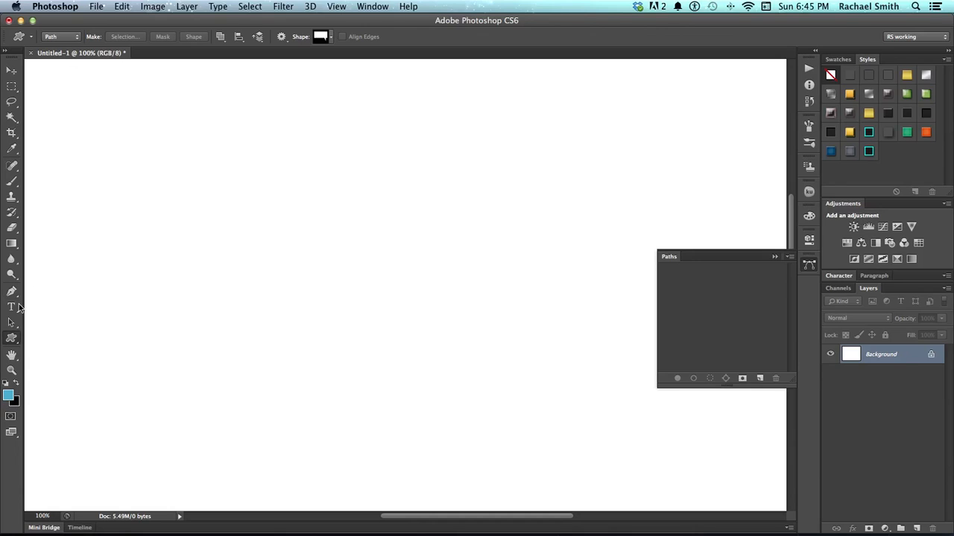
left_click(11, 339)
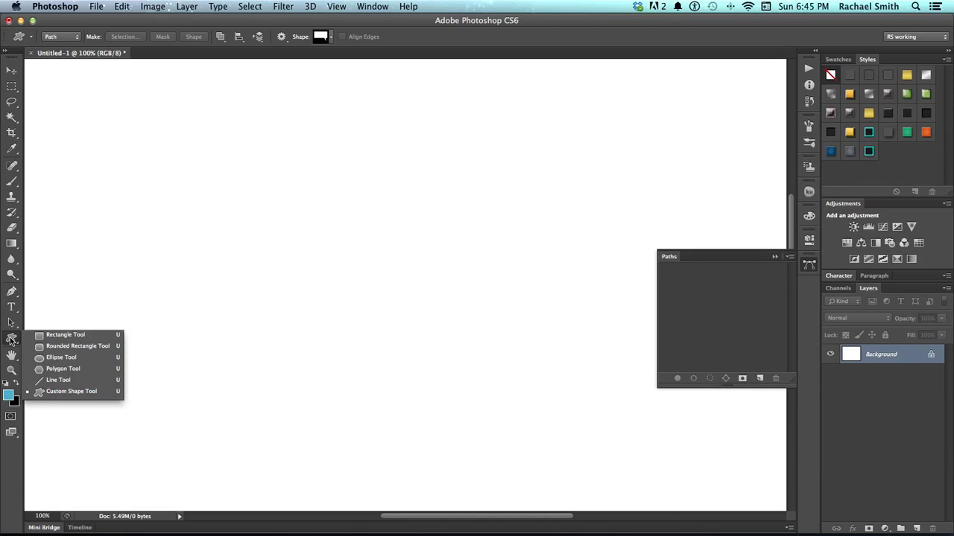
left_click(55, 356)
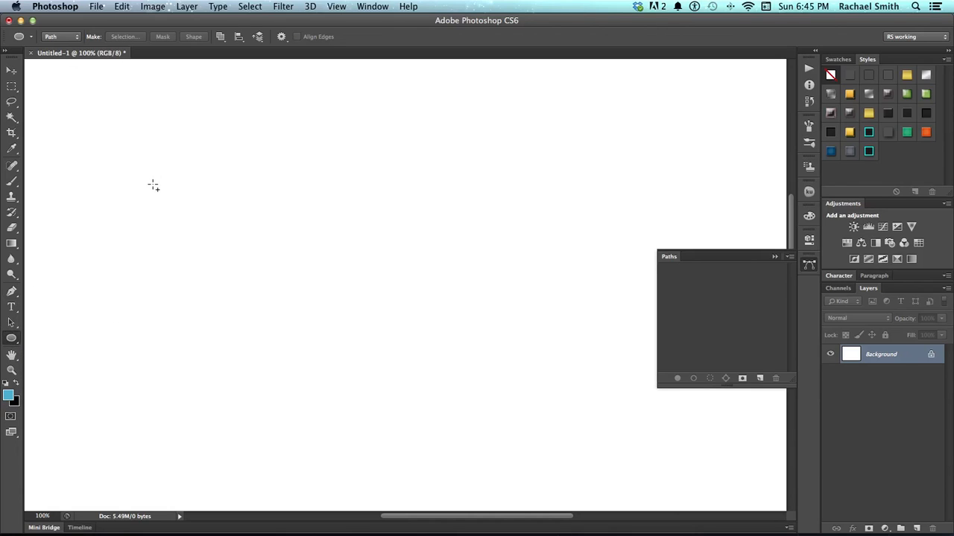
left_click(47, 36)
left_click(56, 28)
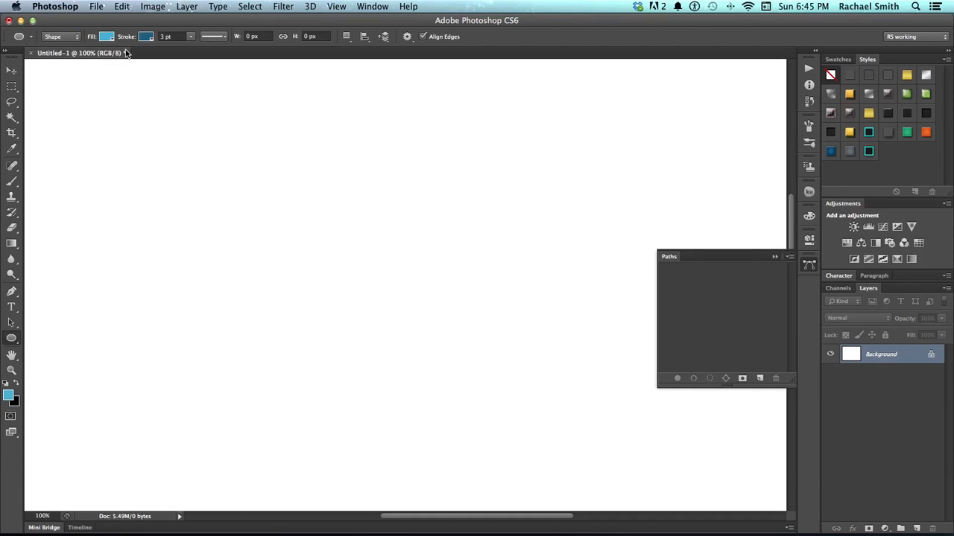
left_click(146, 37)
left_click(96, 59)
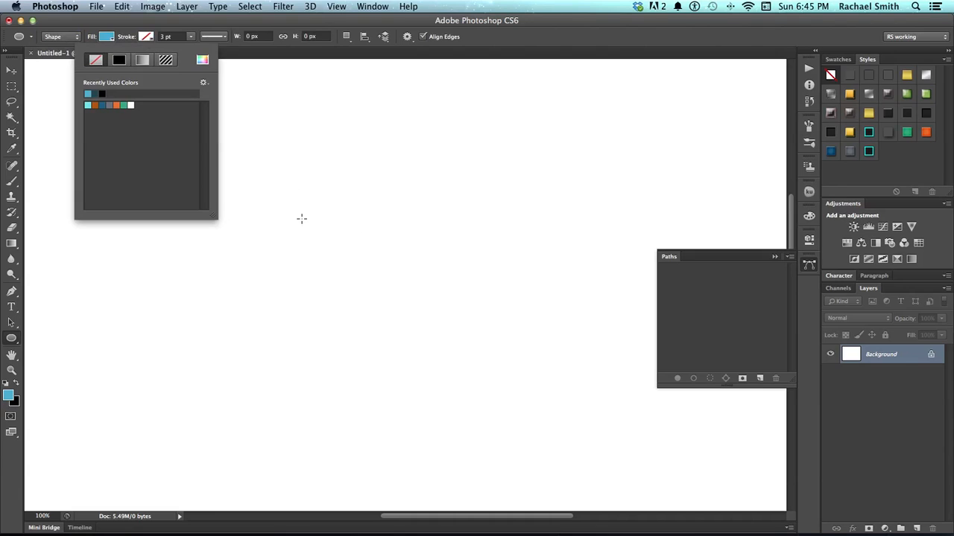
mouse_move(301, 219)
left_mouse_down()
mouse_move(468, 385)
mouse_move(463, 380)
left_mouse_up()
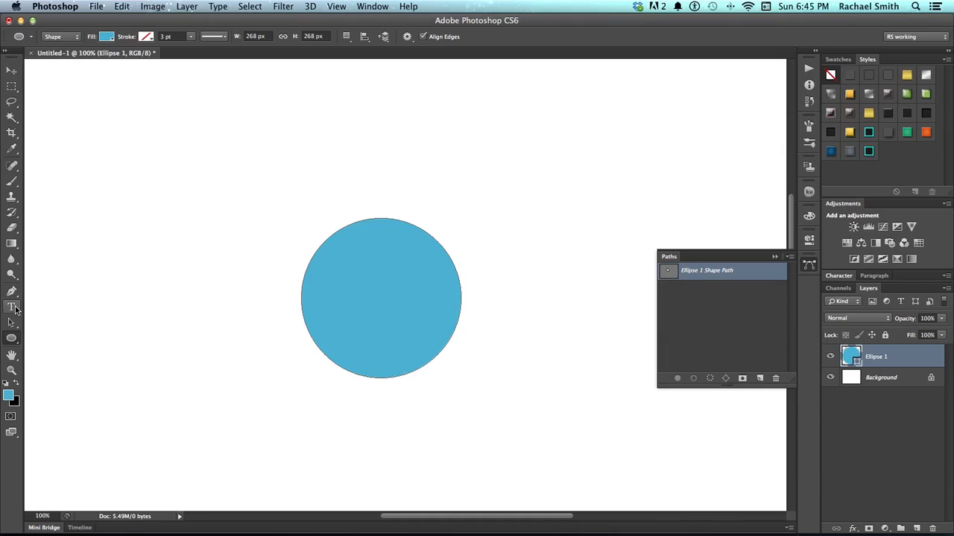
Step: Place area type inside the blue circle with the Type tool, entering "Helow" as its text
left_click(11, 307)
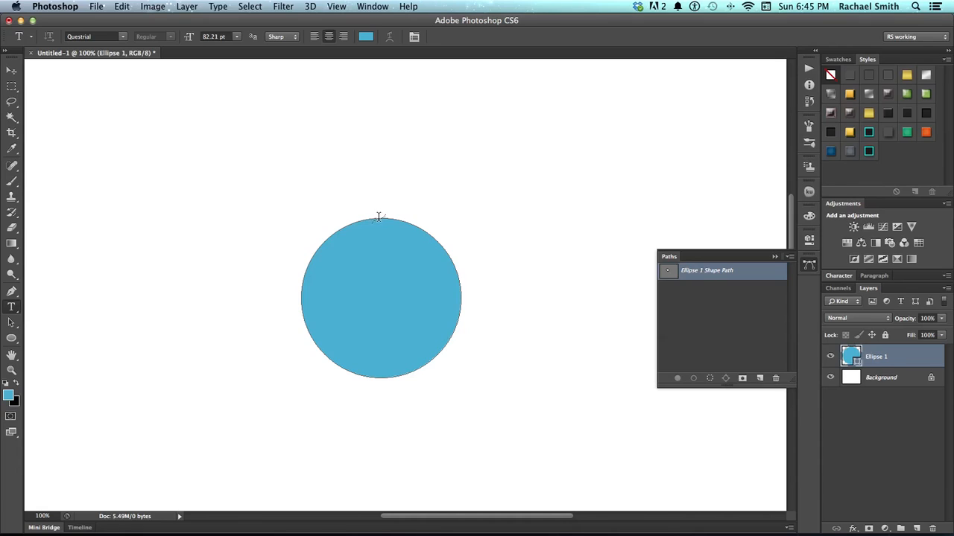
left_click(380, 307)
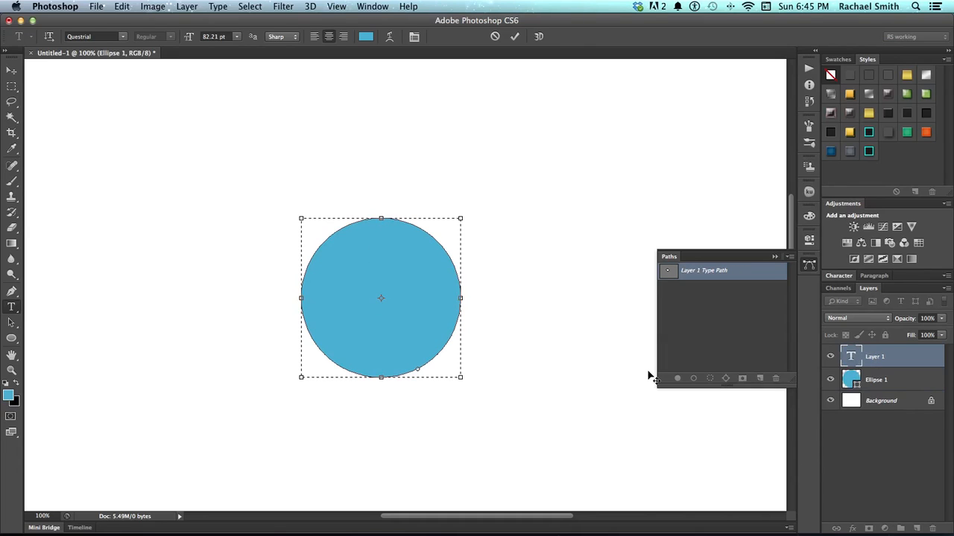
type("Helow")
key("super+Return")
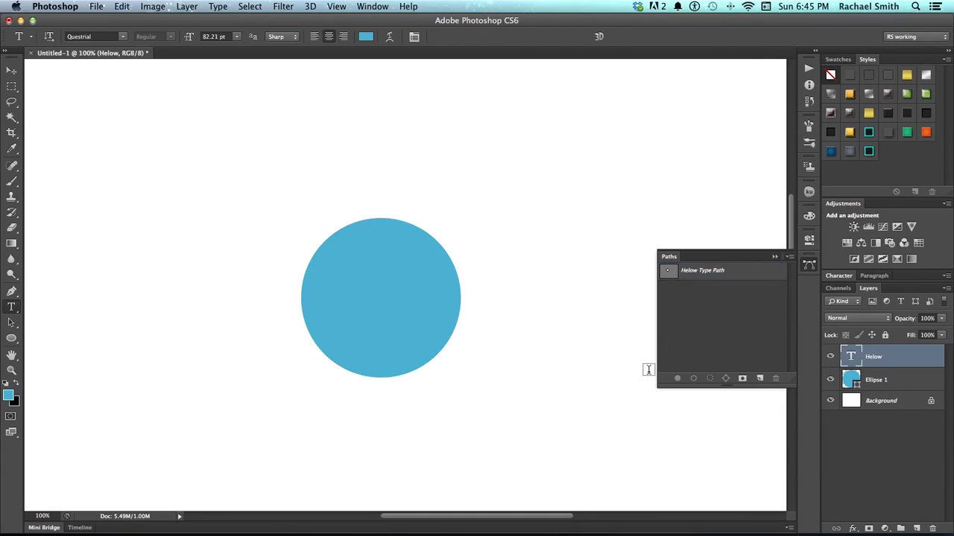
Step: Set the colour of the text inside the circle to white (ffffff)
left_click(365, 36)
type("ffffff")
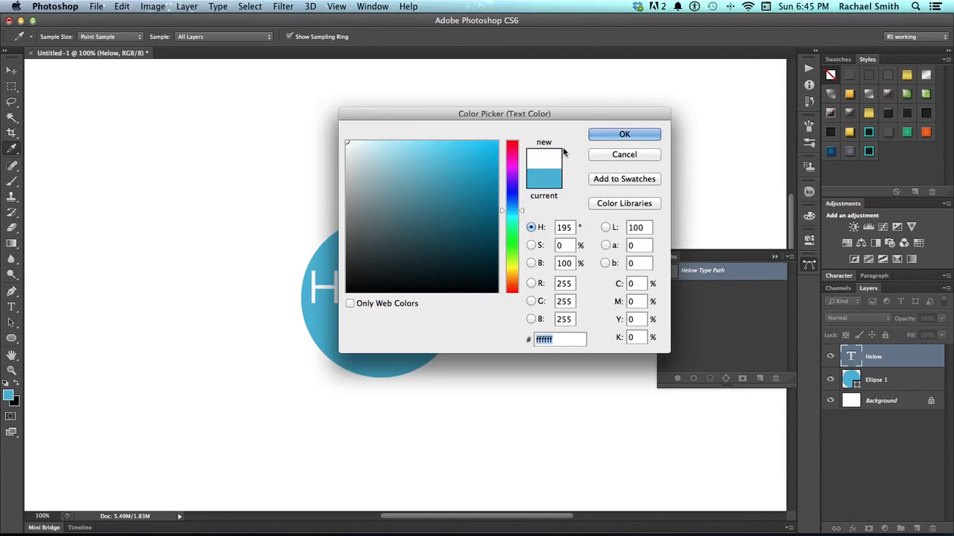
key("Return")
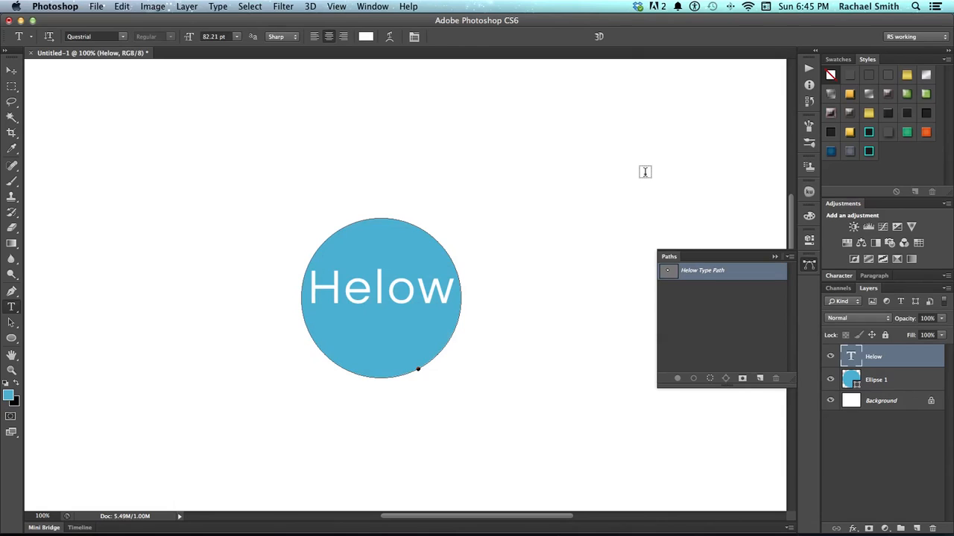
Step: Change the text inside the circle to "Hello" and set its font size to 11 pt
double_click(850, 357)
type("Hello")
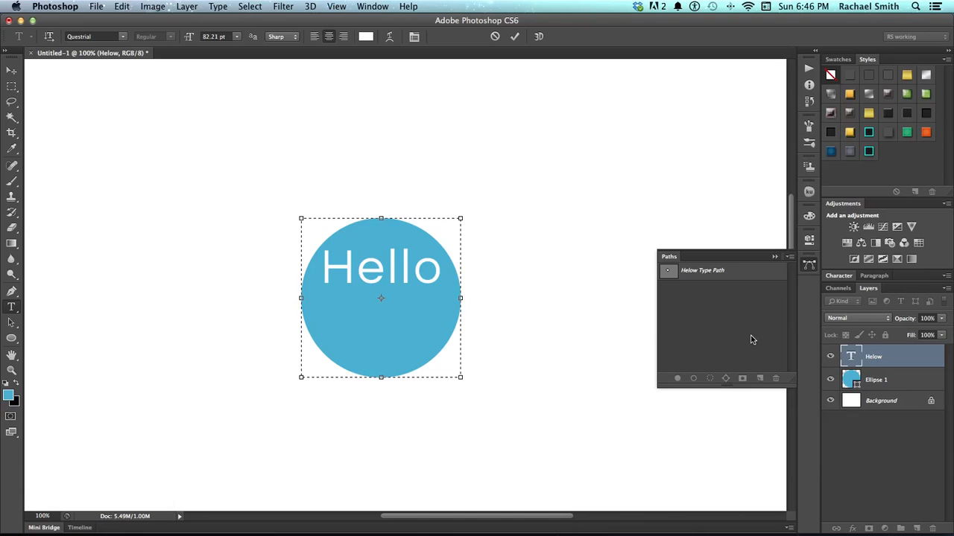
key("super+a")
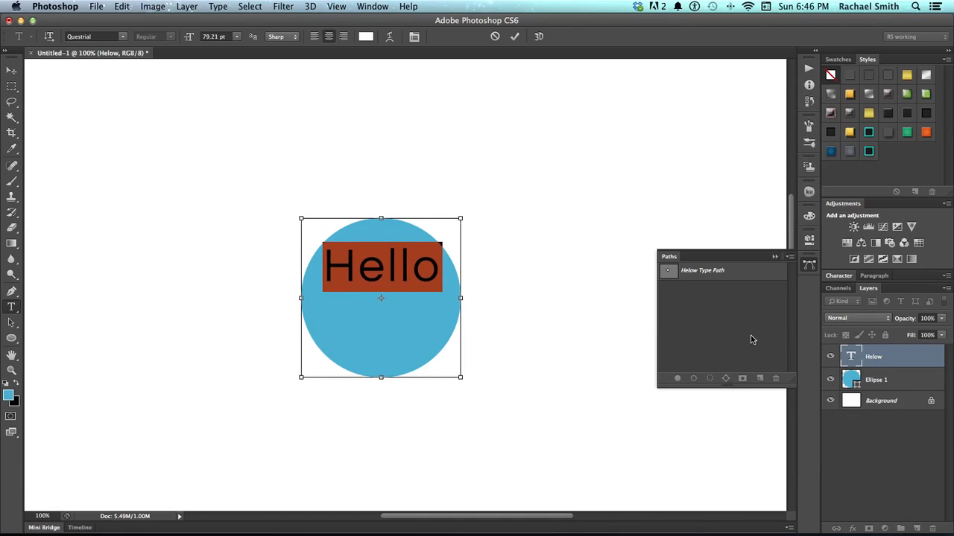
key("super+shift+comma")
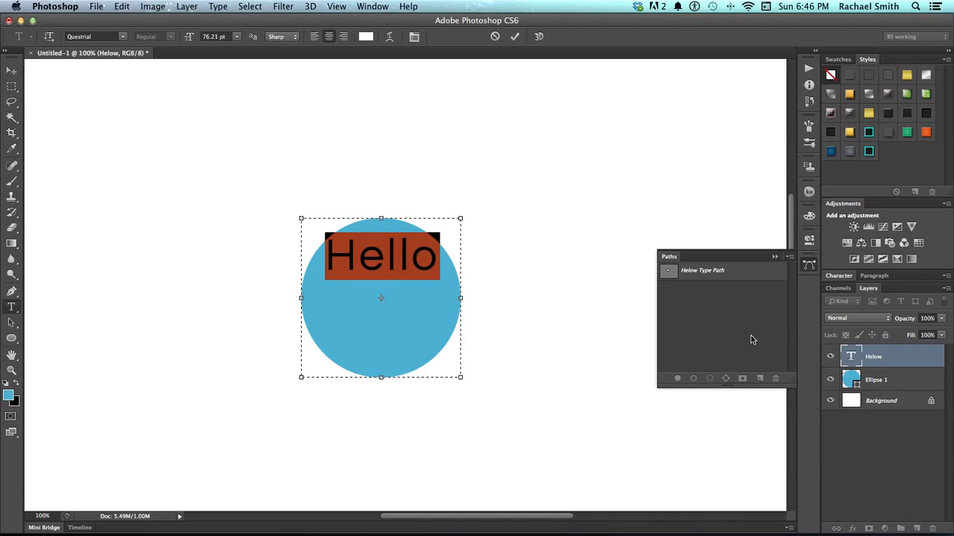
left_click(236, 37)
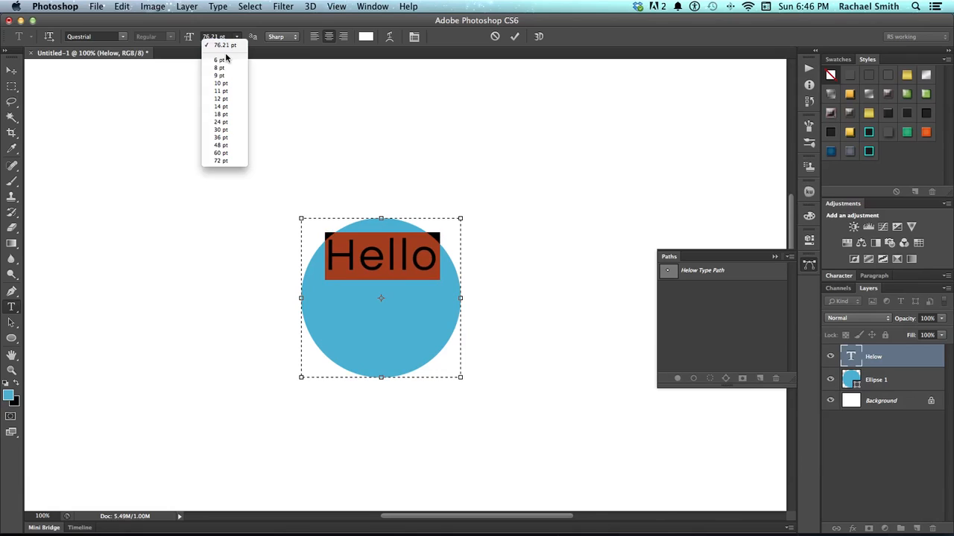
left_click(224, 92)
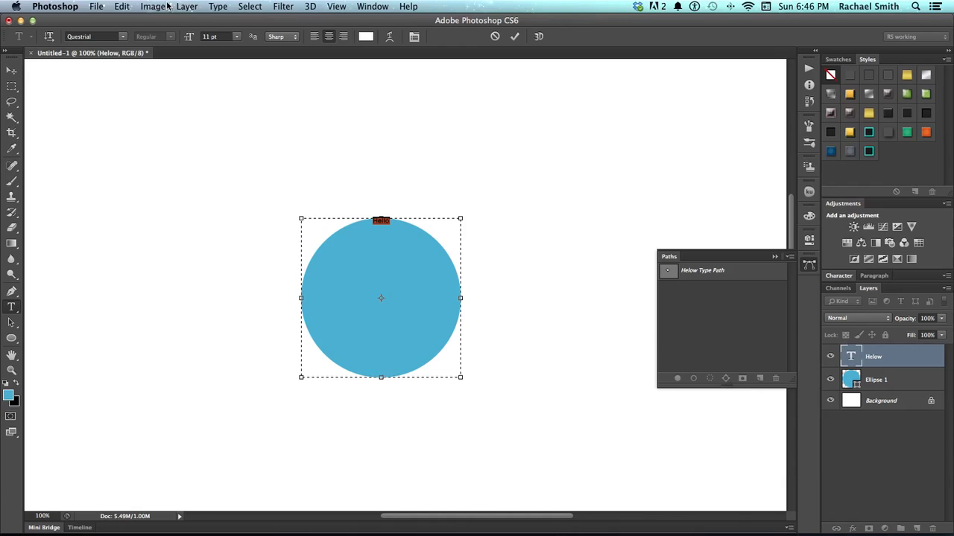
Step: Replace the text inside the circle with Lorem Ipsum placeholder text and commit the edit
left_click(218, 6)
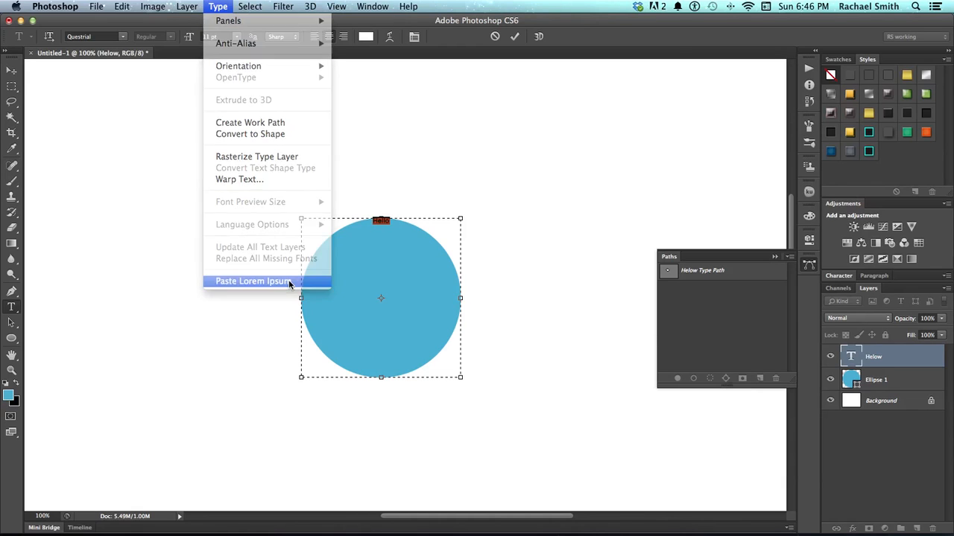
left_click(253, 281)
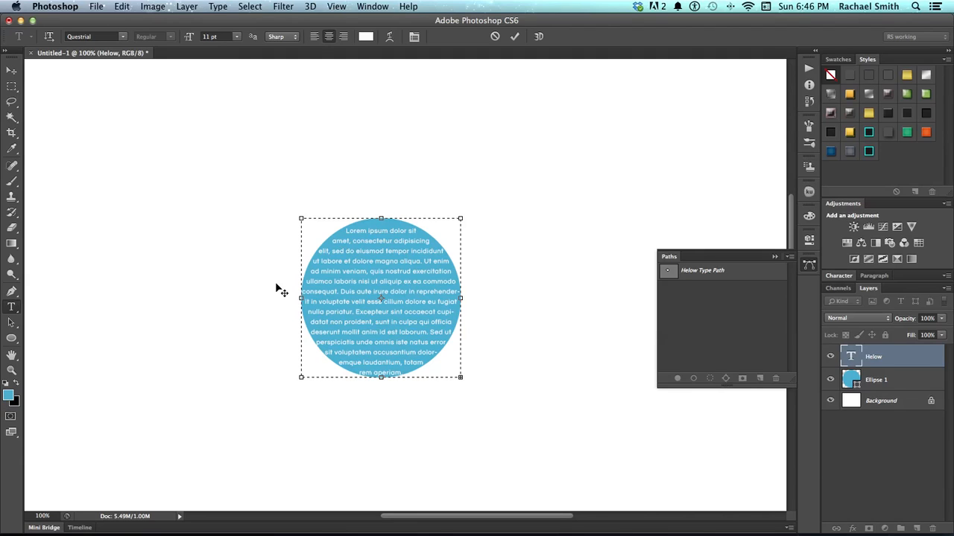
key("super+Return")
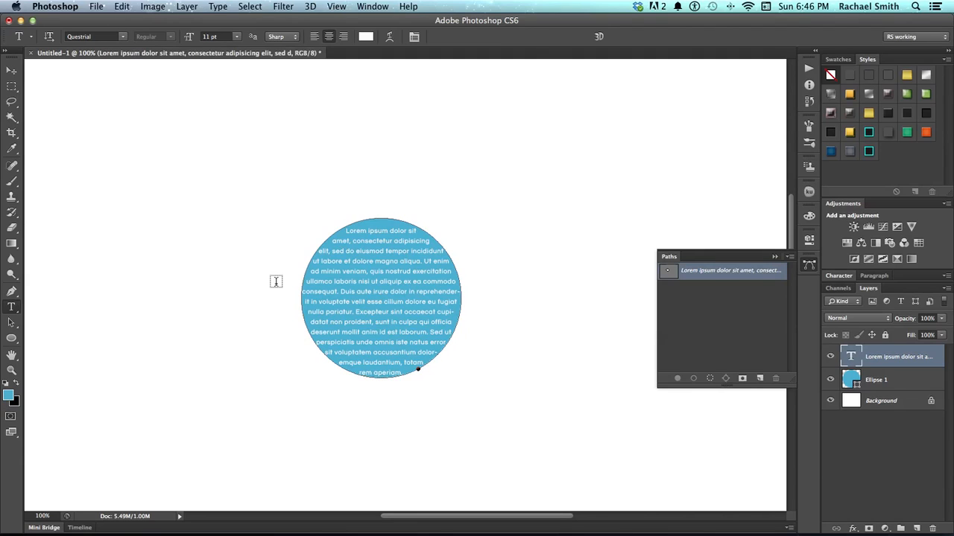
Step: Hide and reshow the text layer, then compare the paths belonging to the text layer and the ellipse layer
left_click(830, 358)
left_click(830, 358)
double_click(851, 356)
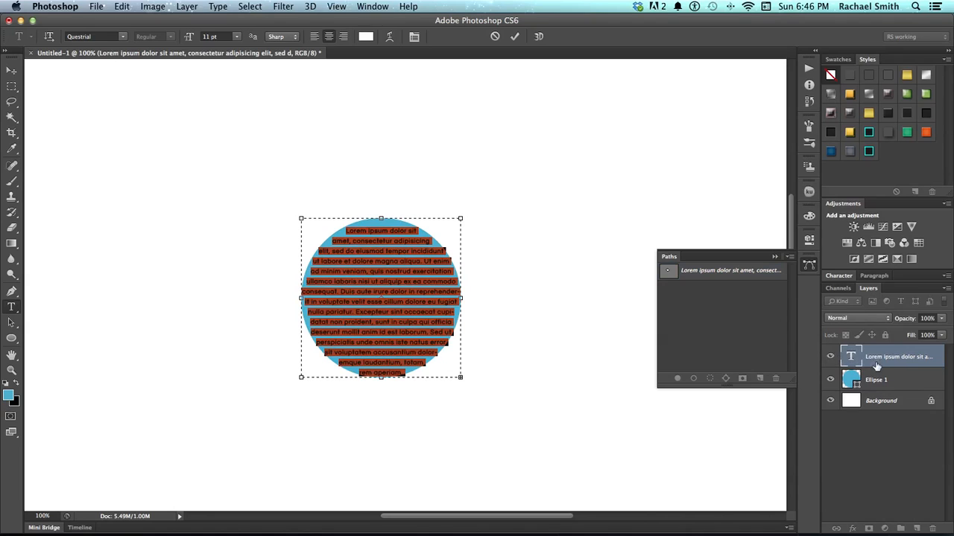
left_click(849, 356)
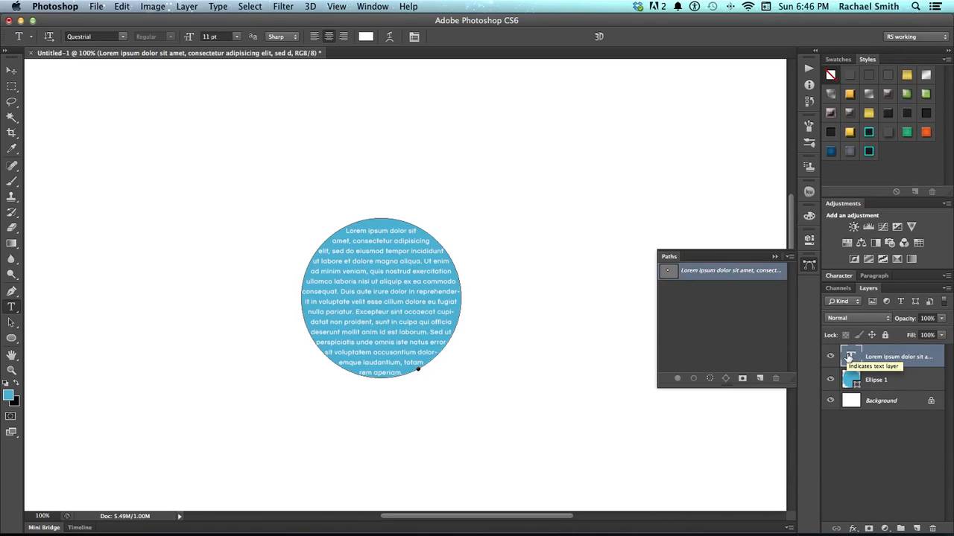
left_click(879, 380)
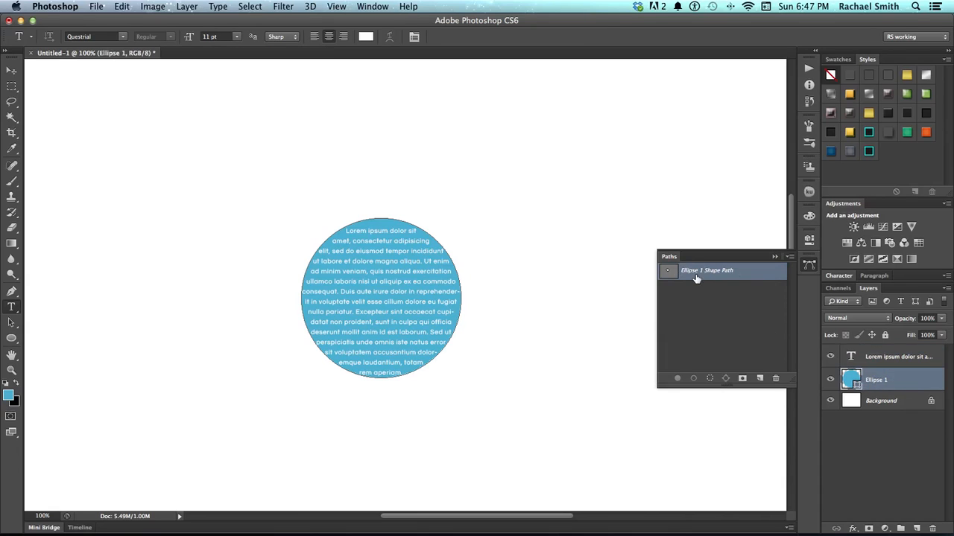
left_click(887, 360)
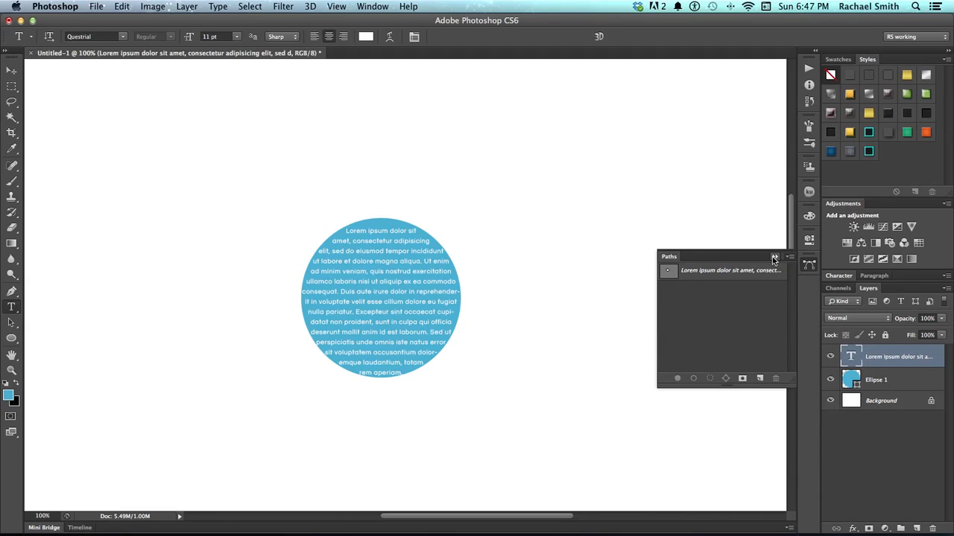
Step: Revert the document through its history to the Ellipse Tool state, before the type was added
left_click(810, 108)
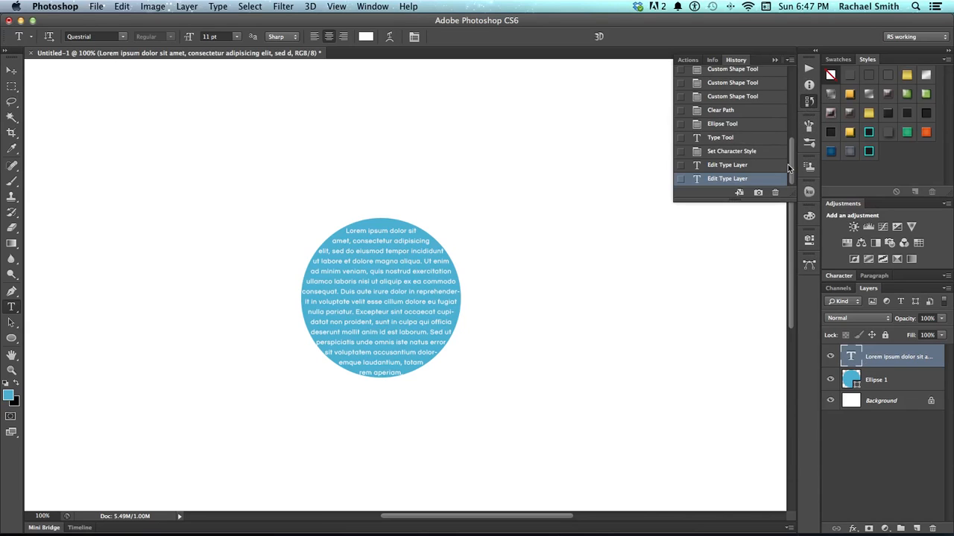
left_click_drag(788, 164, 790, 148)
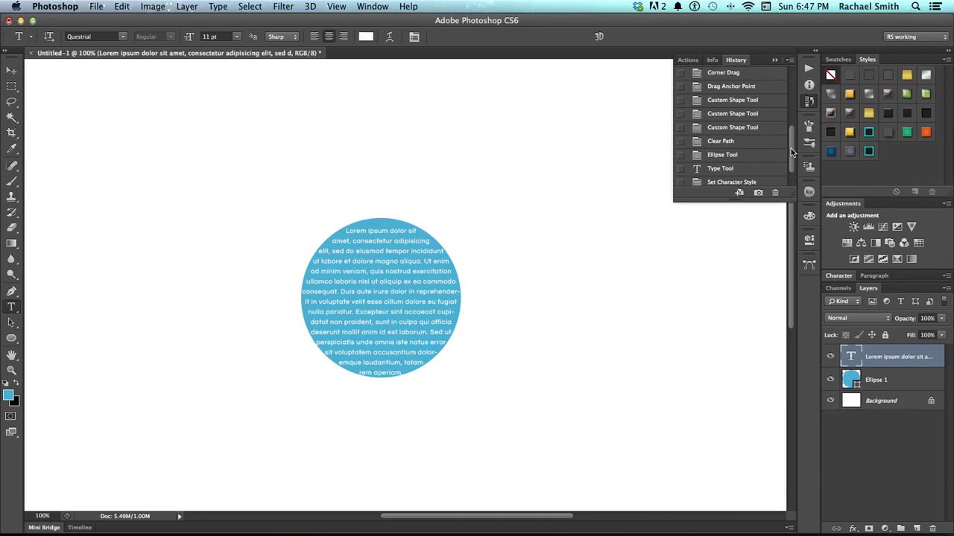
left_click(745, 141)
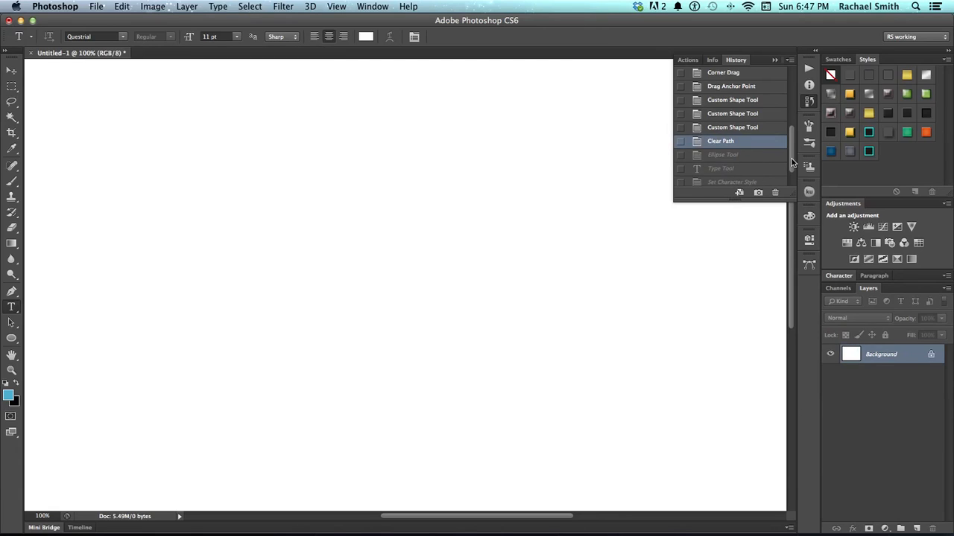
left_click(738, 157)
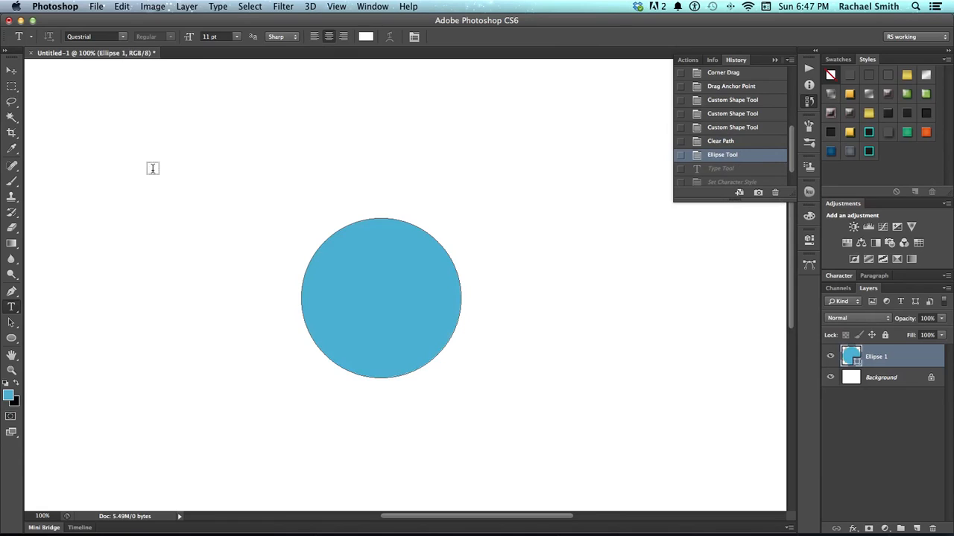
Step: Add black type along the circle's outline reading "Hello there this is just some type around a circle" and set its size to 25 pt
left_click(16, 383)
left_click(382, 216)
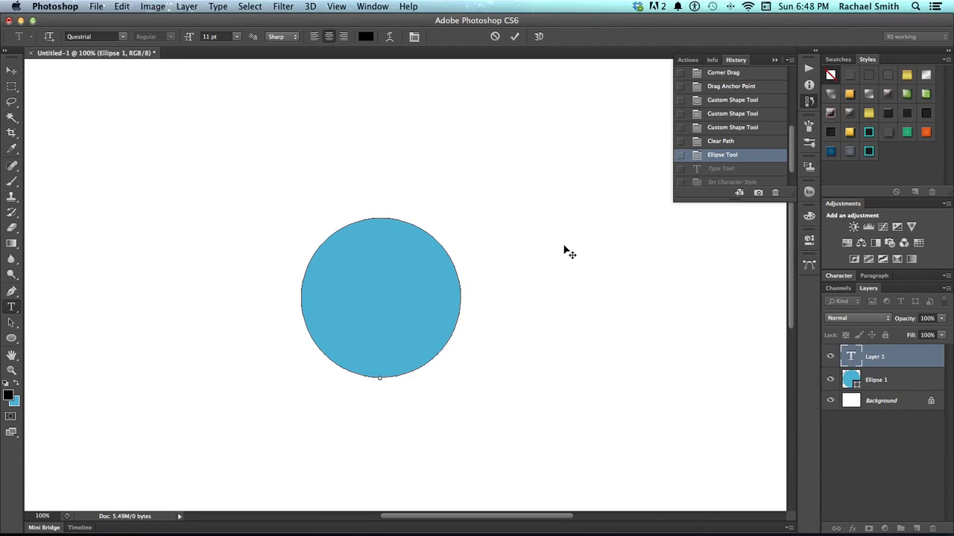
type("Hello there this is just som")
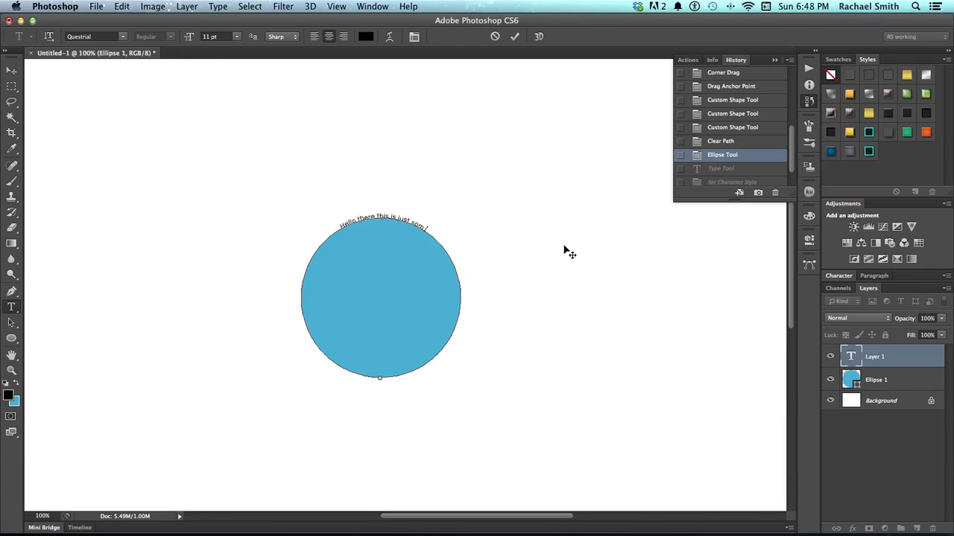
type("e type around a c")
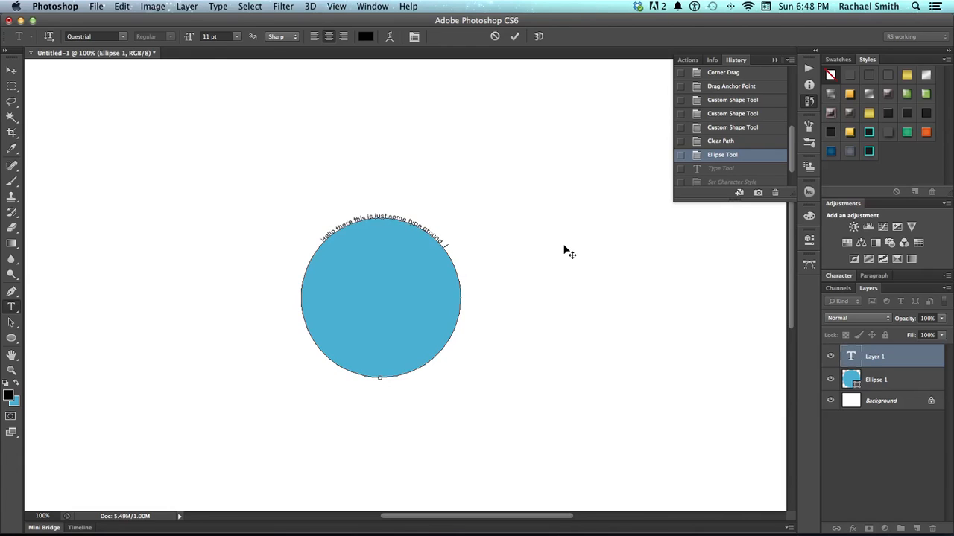
type("ircle")
key("super+Return")
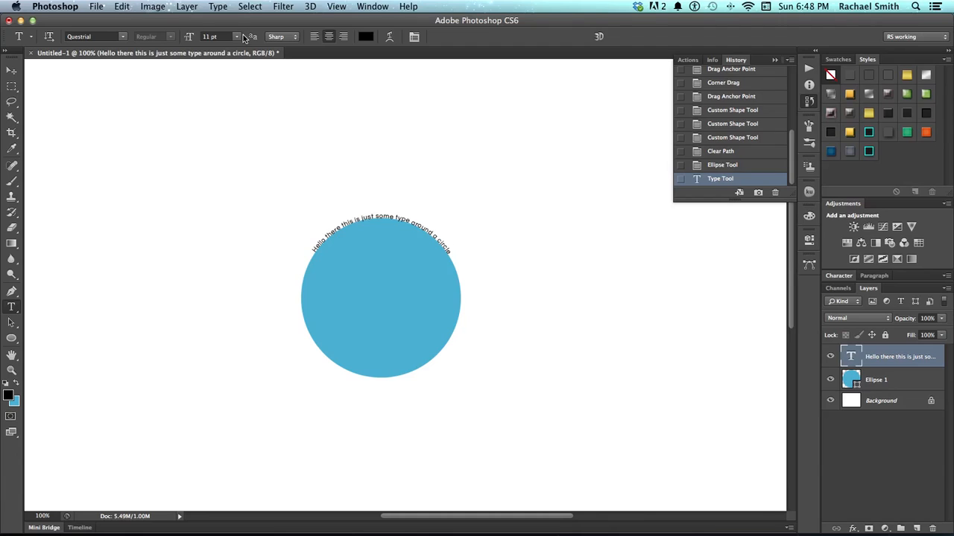
left_click_drag(188, 38, 187, 39)
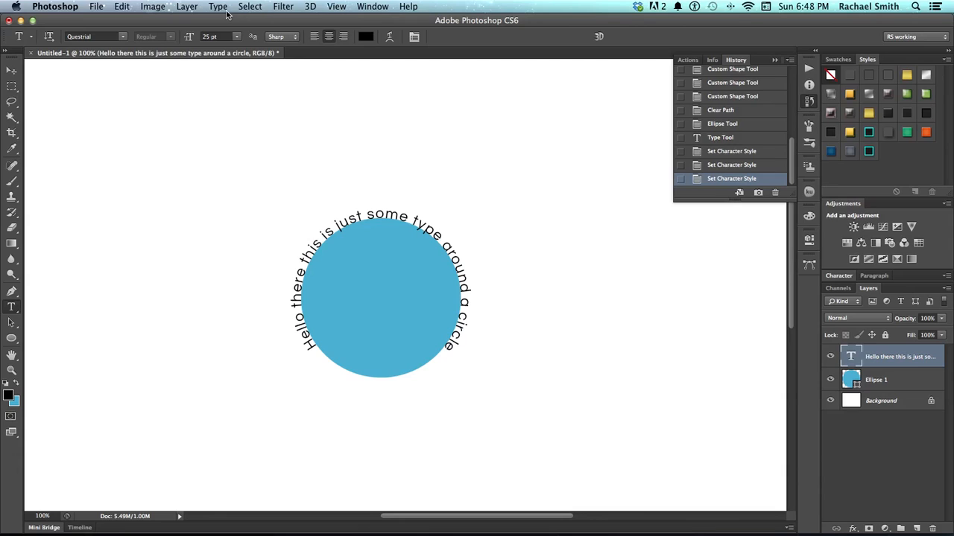
Step: Show the Character settings and collapse the History and Styles panels
left_click(342, 6)
mouse_move(363, 5)
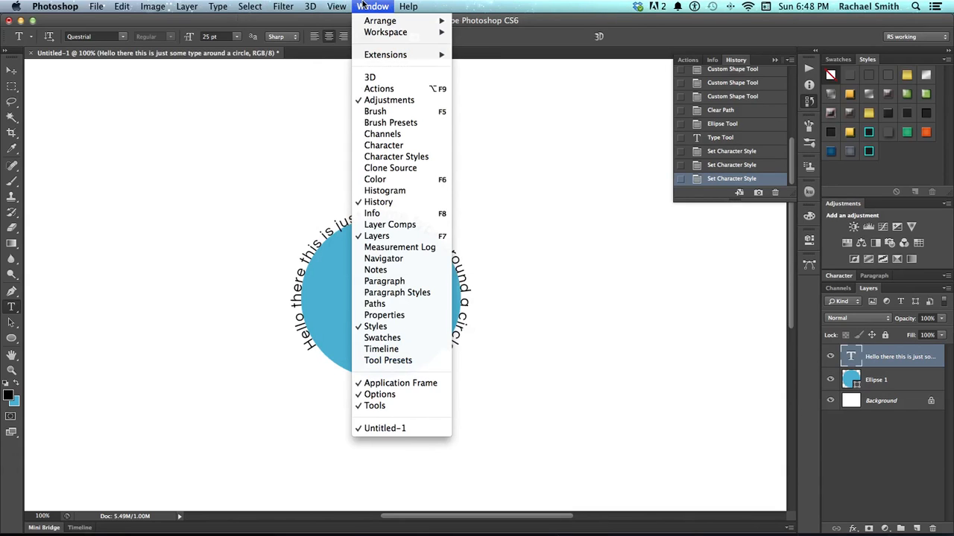
left_click(399, 147)
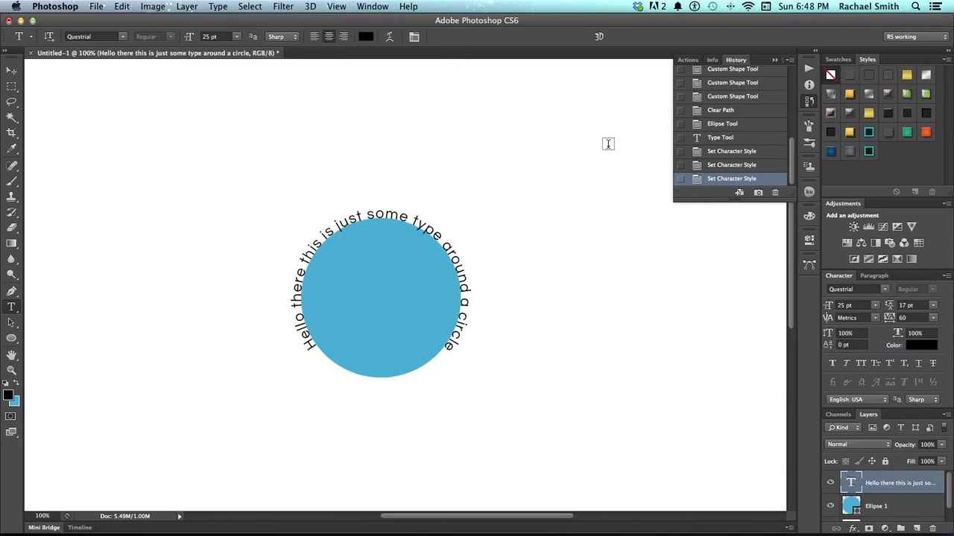
left_click(775, 59)
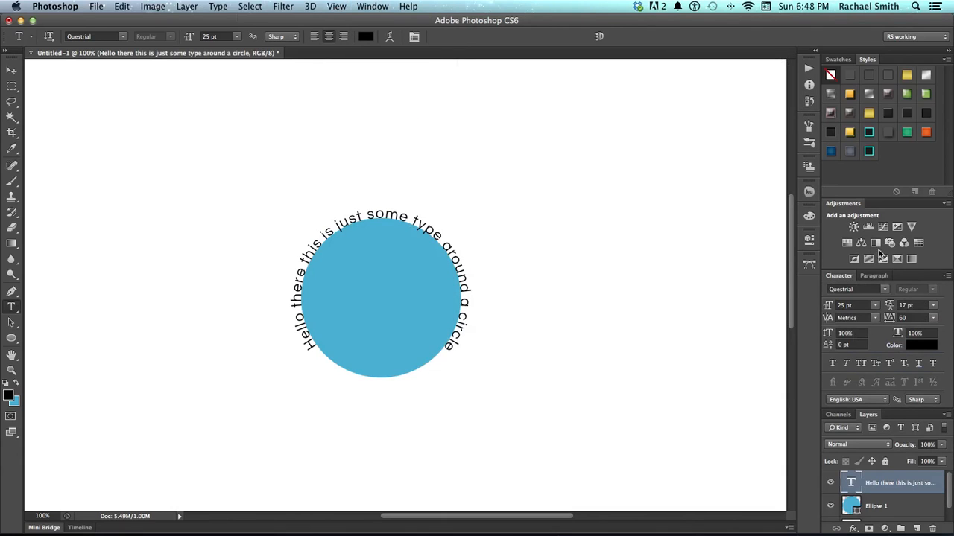
double_click(867, 62)
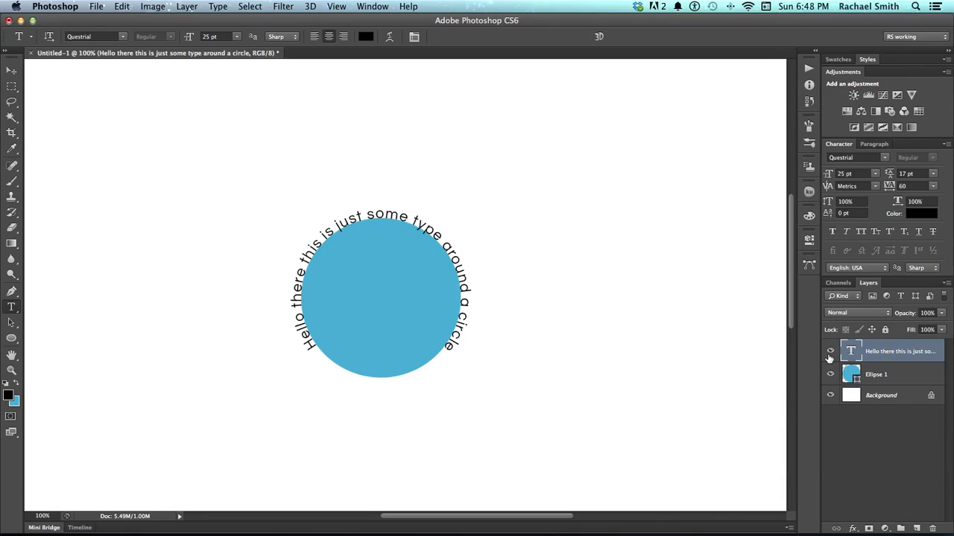
Step: Set the baseline shift of the text around the circle to 14 pt
left_click(845, 213)
left_click_drag(827, 216, 829, 215)
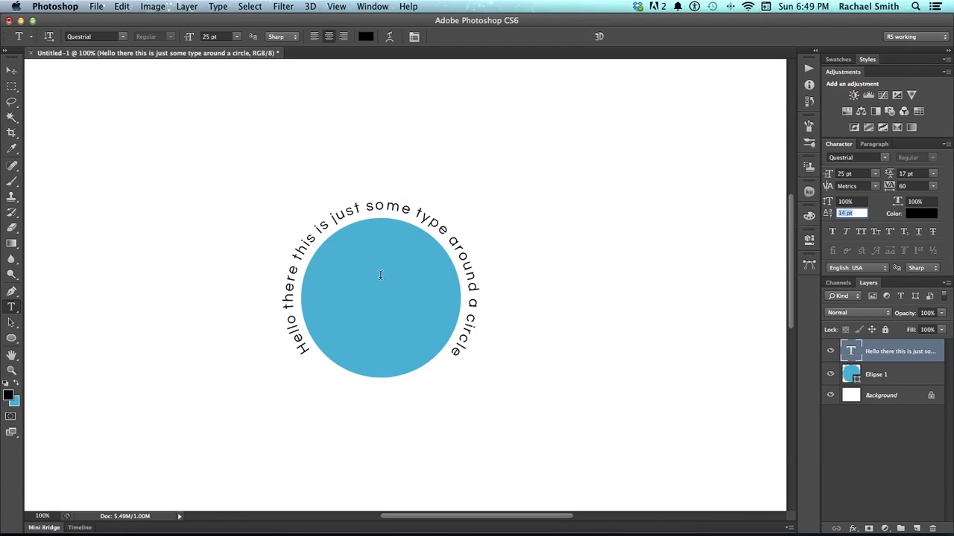
Step: Flip the path text to the inside of the circle, starting at its upper left and ending at its upper right so the whole sentence fits
left_click(386, 206)
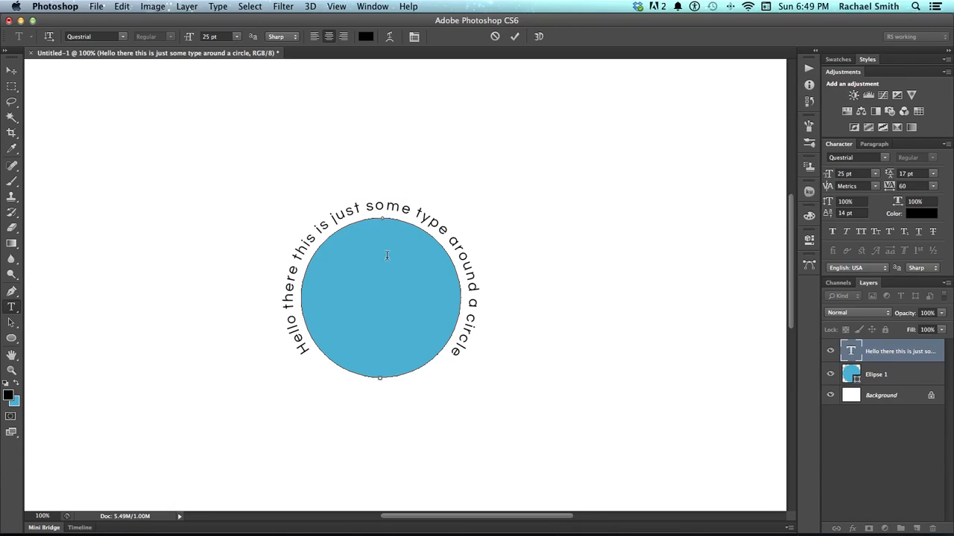
key("super")
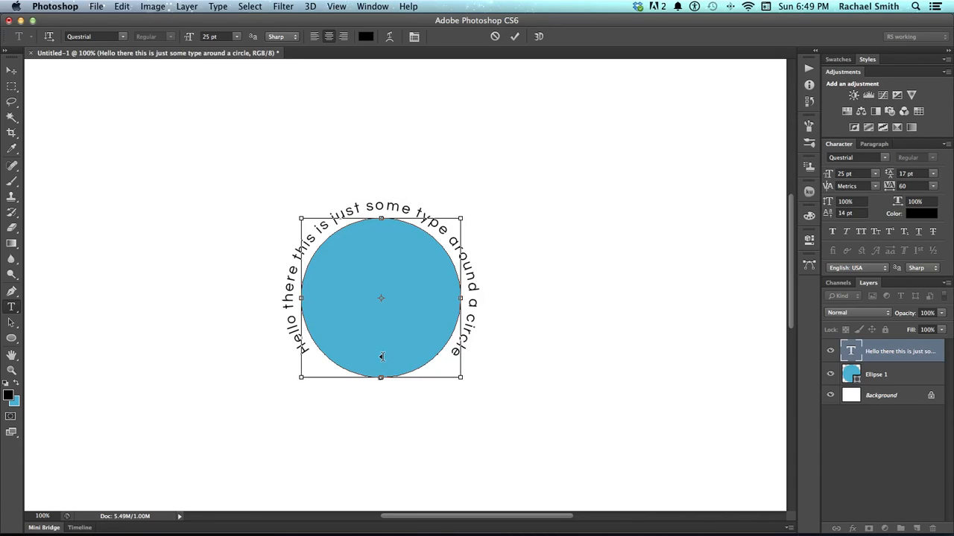
left_click_drag(385, 367, 323, 213)
mouse_move(313, 222)
left_mouse_down()
mouse_move(343, 227)
mouse_move(350, 242)
mouse_move(343, 311)
mouse_move(336, 251)
mouse_move(365, 239)
mouse_move(338, 290)
mouse_move(346, 264)
left_mouse_up()
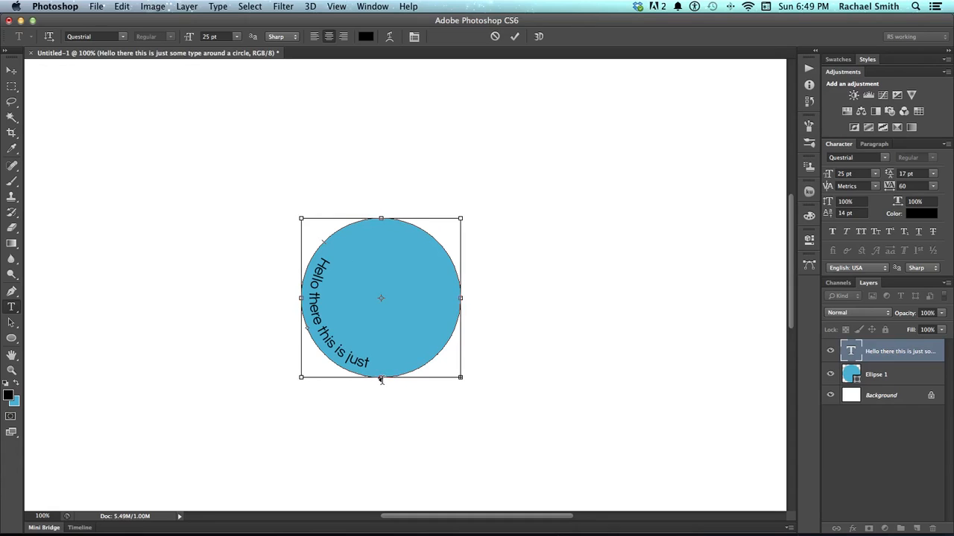
mouse_move(448, 377)
left_mouse_down()
mouse_move(469, 347)
mouse_move(472, 298)
mouse_move(444, 290)
mouse_move(440, 261)
mouse_move(423, 241)
left_mouse_up()
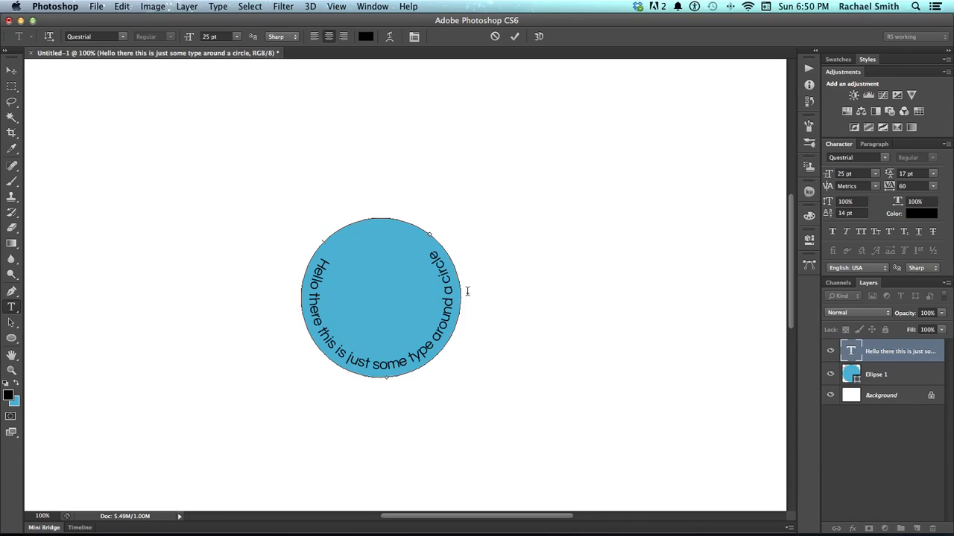
Step: Commit the circular text and set its baseline shift to -29 pt so it sits outside the circle
double_click(415, 351)
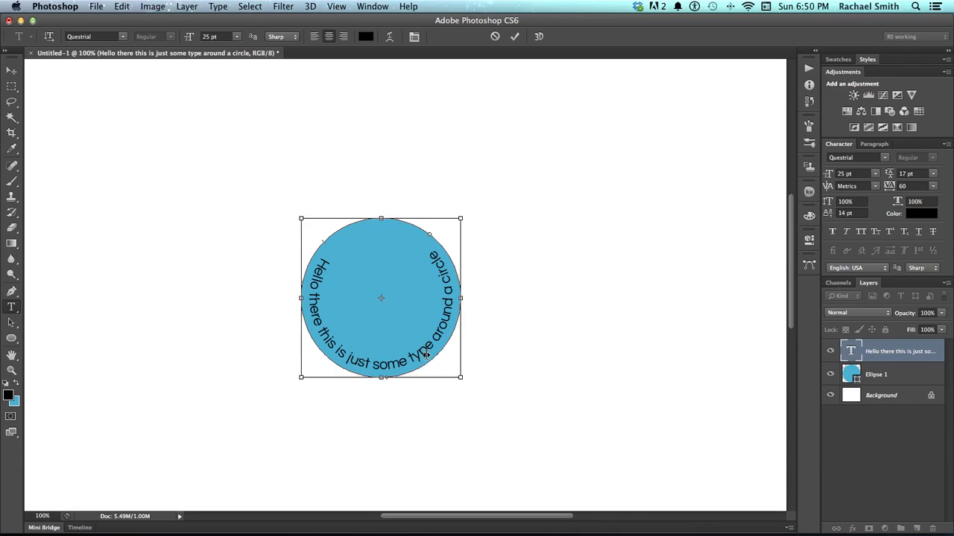
key("super+Return")
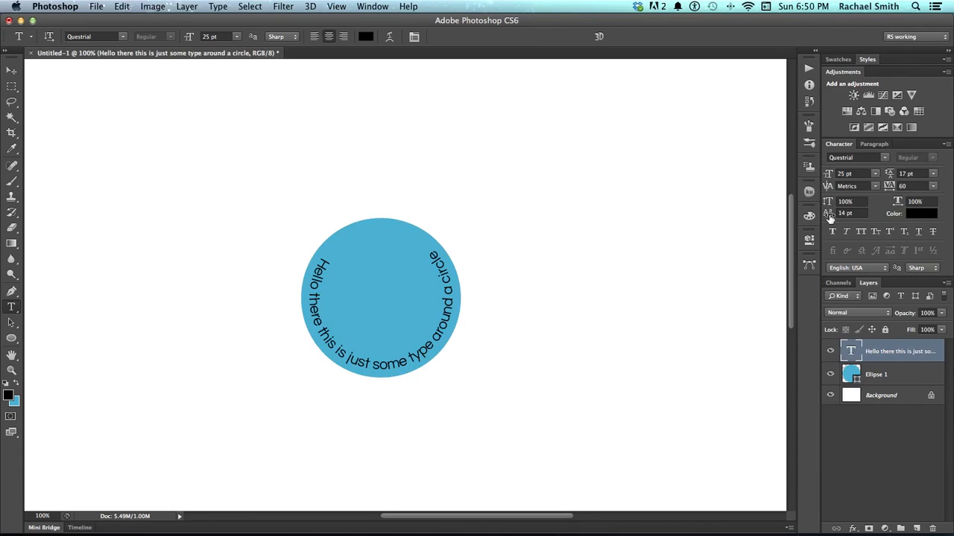
mouse_move(829, 218)
left_mouse_down()
mouse_move(801, 216)
mouse_move(829, 217)
left_mouse_up()
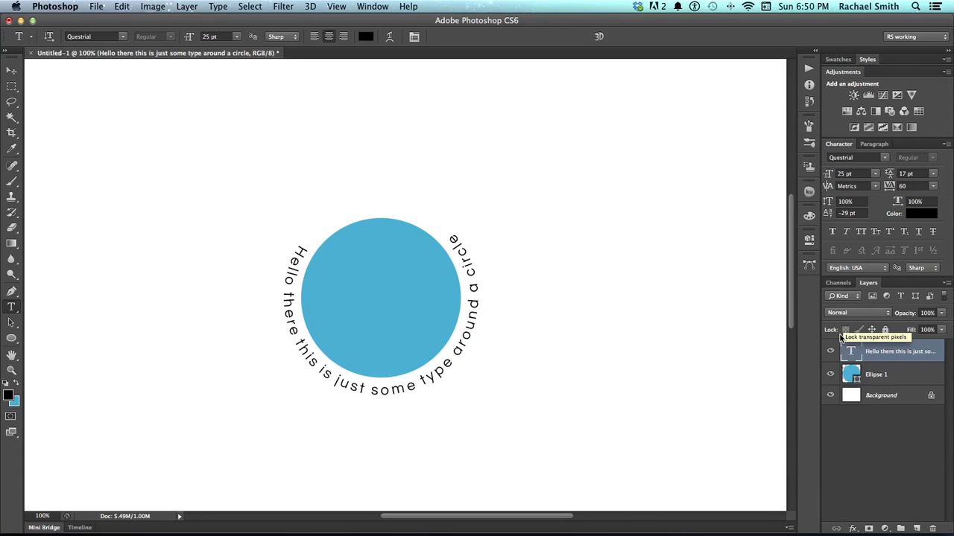
Step: Give the blue circle's layer a Drop Shadow and a Bevel & Emboss with the woven Texture at +10% depth
left_click(903, 374)
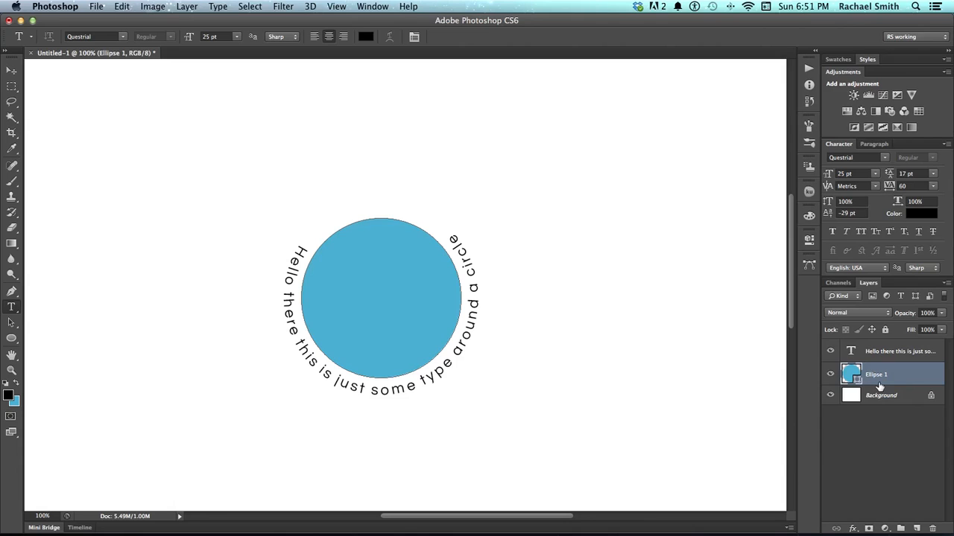
double_click(907, 374)
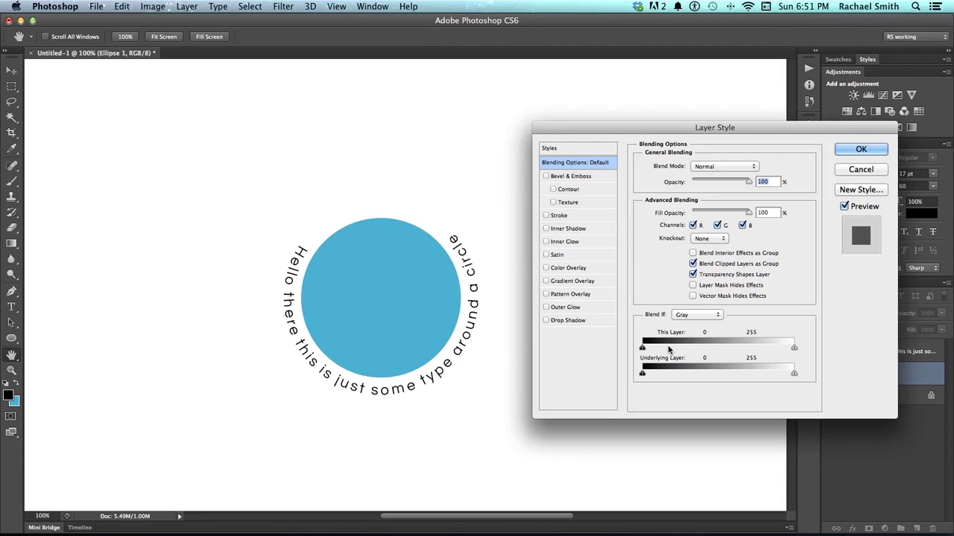
left_click(567, 175)
left_click(572, 321)
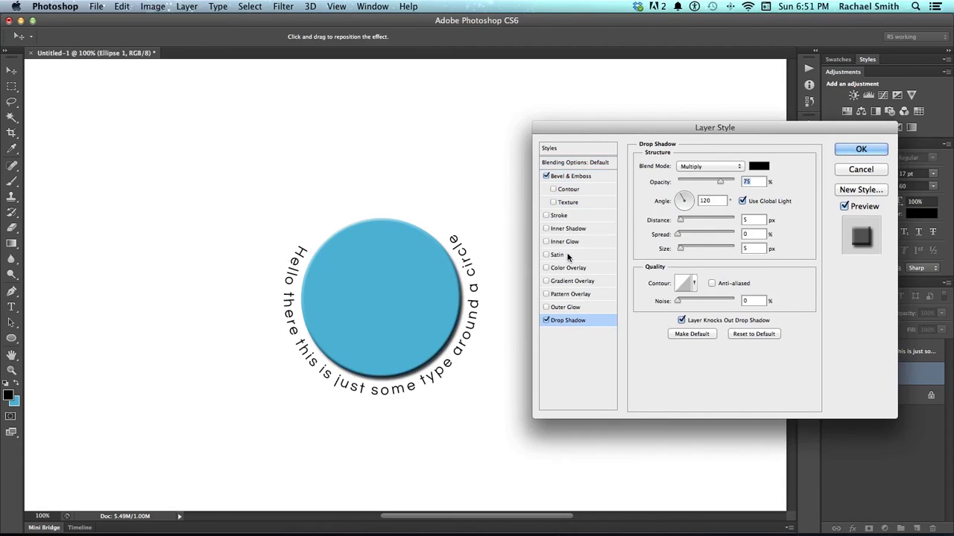
left_click(576, 201)
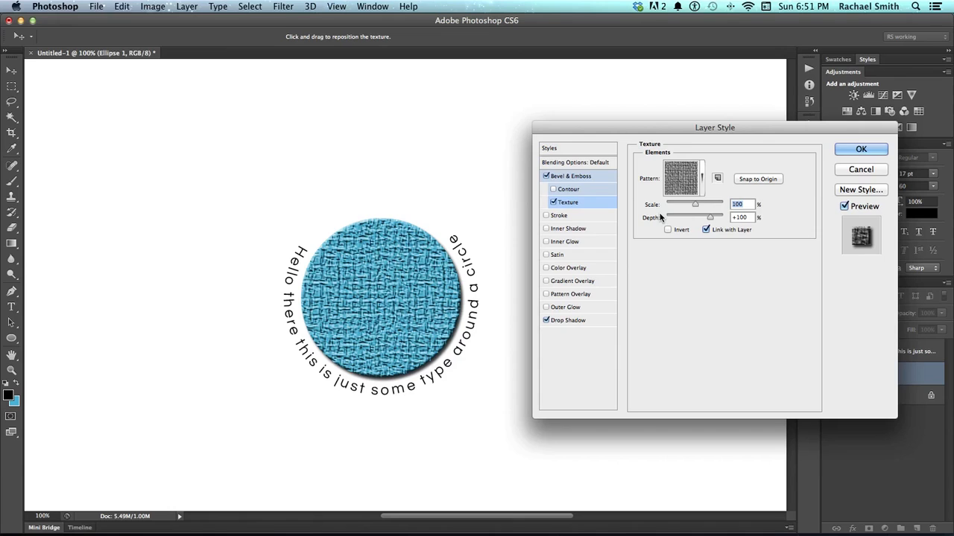
mouse_move(708, 217)
left_mouse_down()
mouse_move(682, 217)
mouse_move(695, 216)
left_mouse_up()
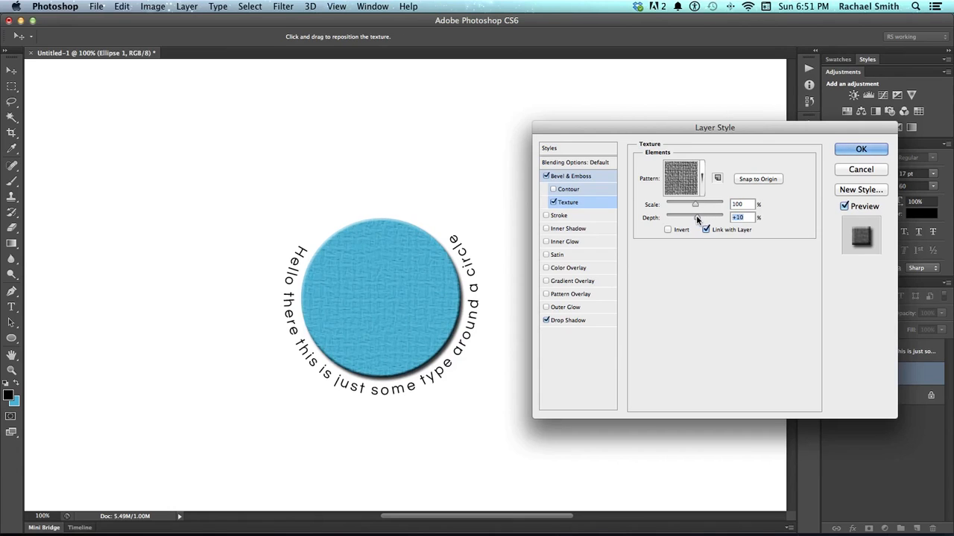
left_click(841, 149)
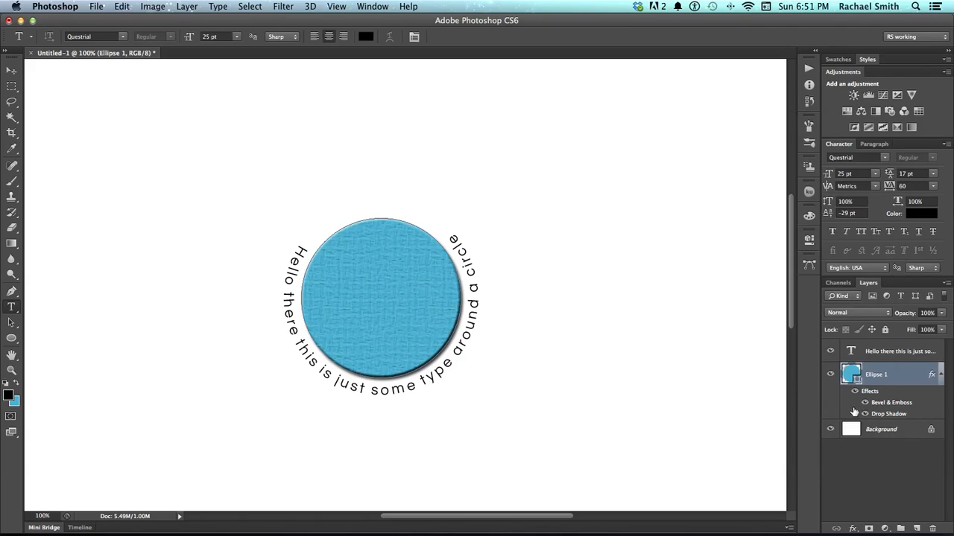